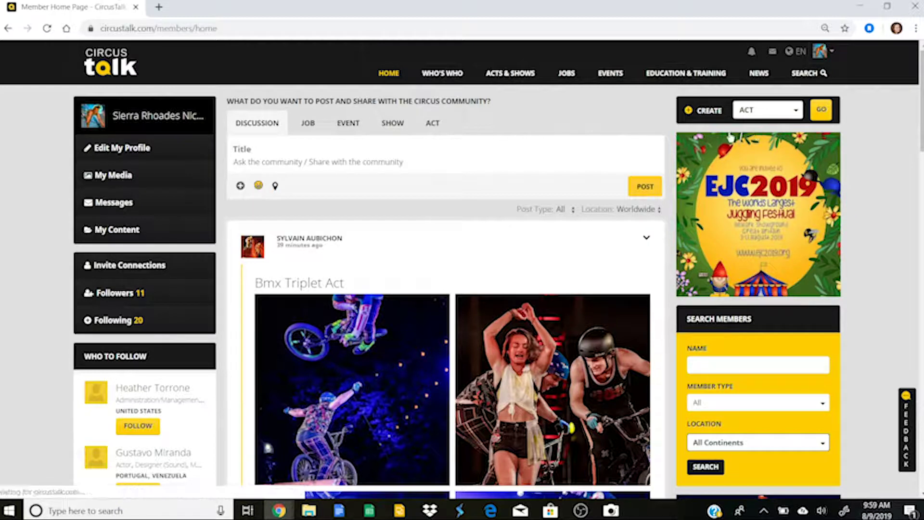
click(785, 116)
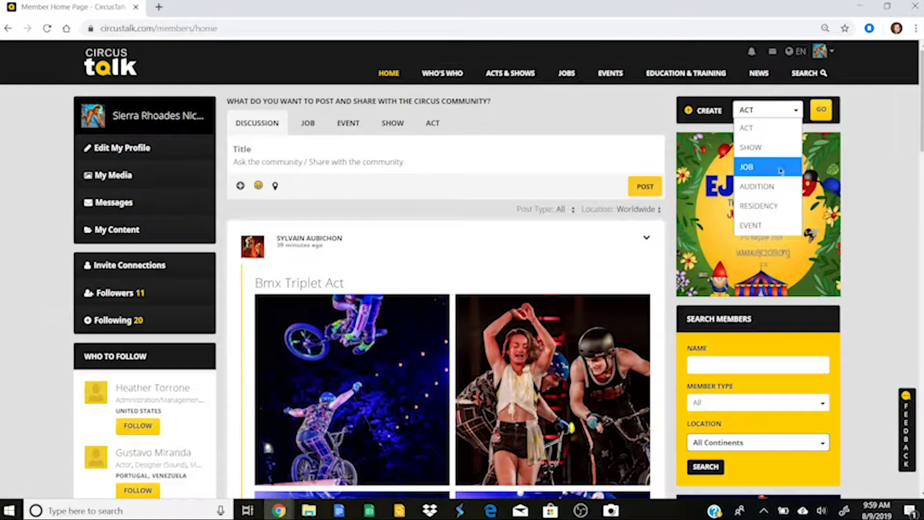
click(866, 217)
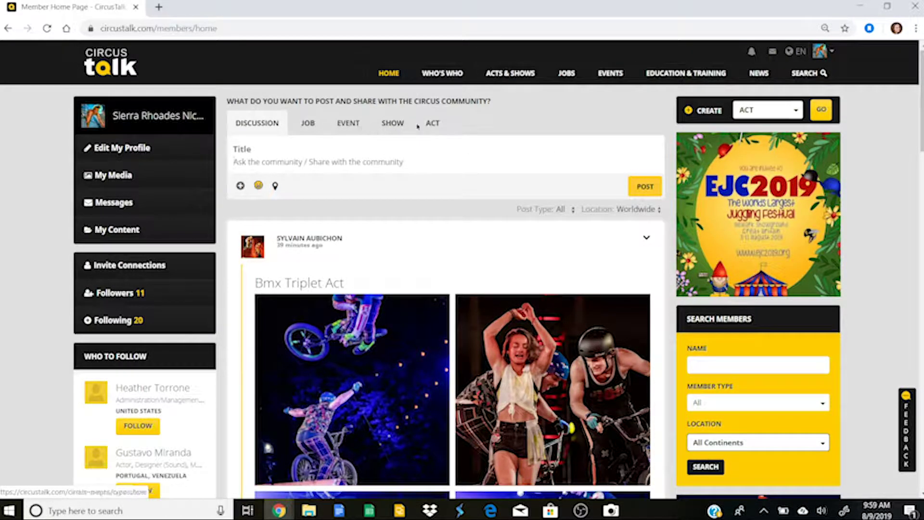
click(384, 122)
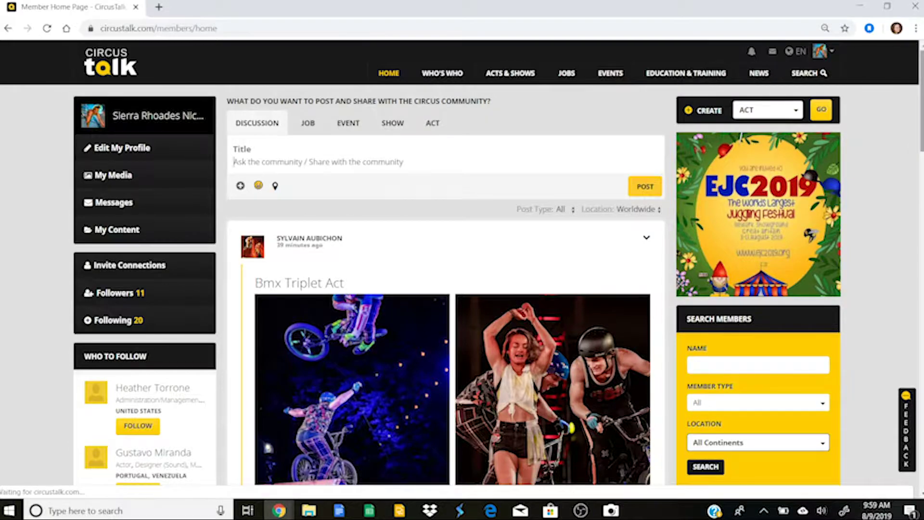
scroll(402, 240, down, 3)
scroll(445, 263, down, 9)
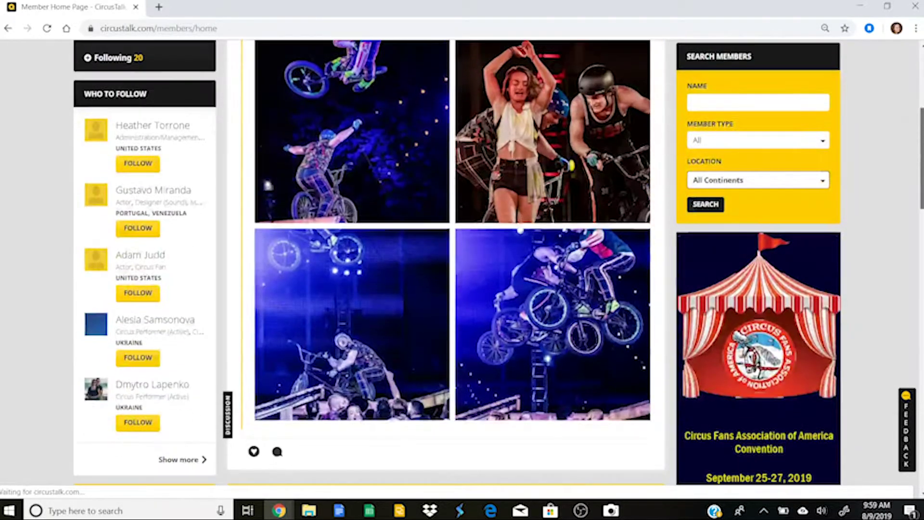
scroll(445, 262, down, 5)
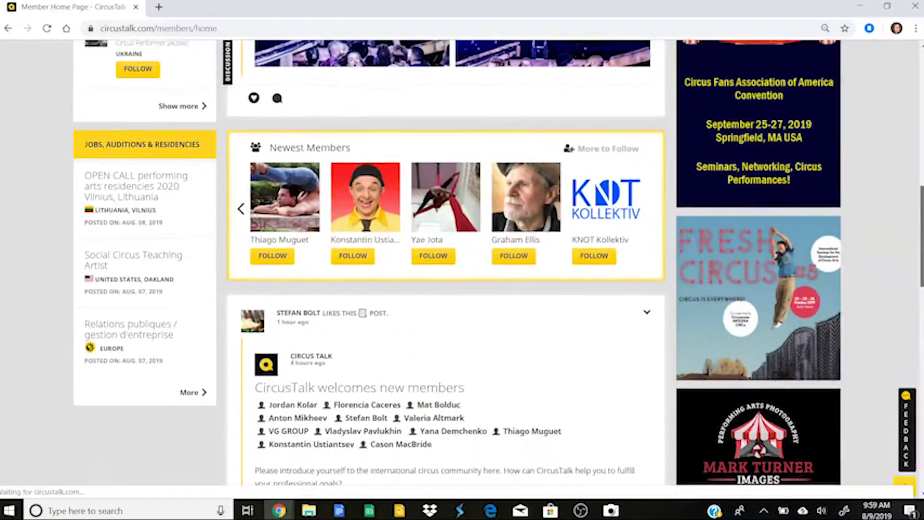
scroll(445, 262, down, 4)
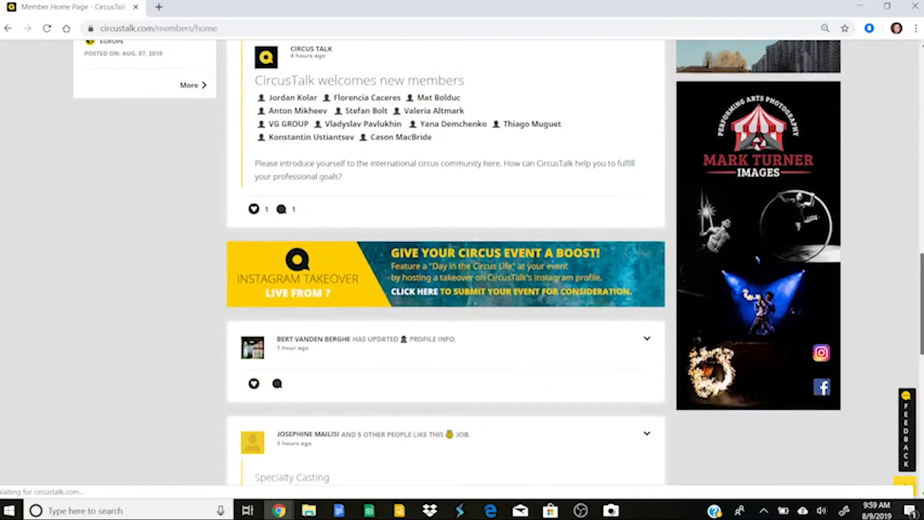
scroll(445, 263, up, 2)
scroll(446, 262, up, 1)
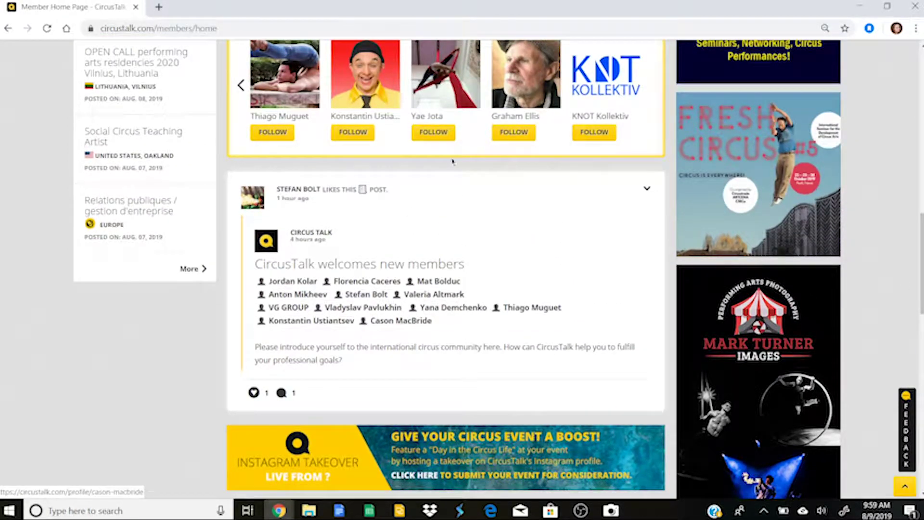
scroll(463, 272, down, 5)
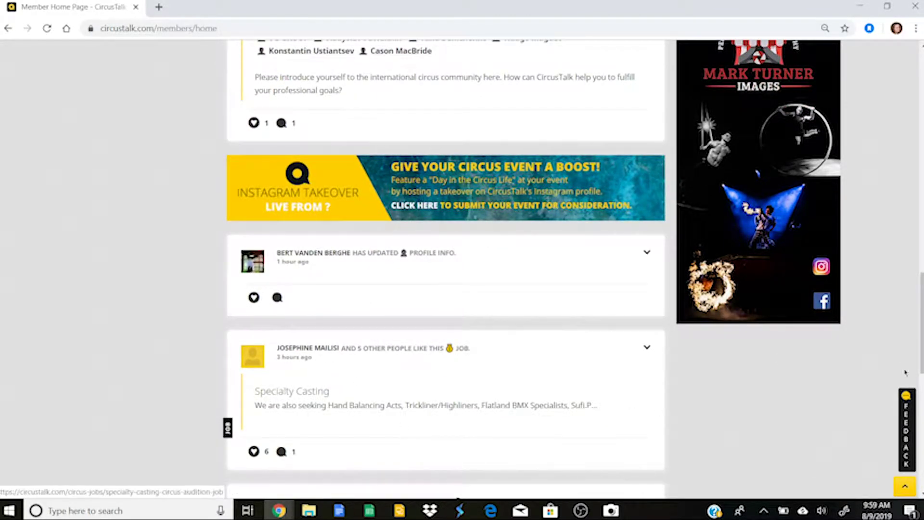
scroll(905, 372, down, 4)
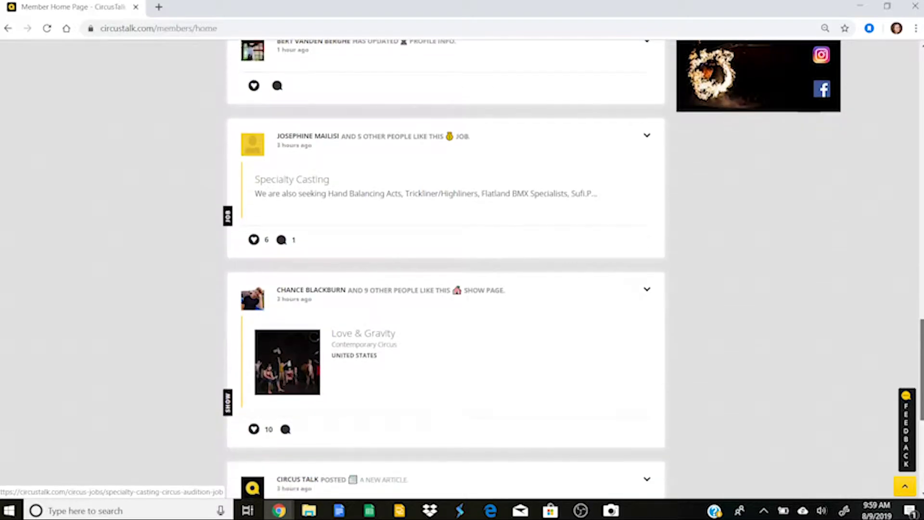
scroll(446, 269, down, 4)
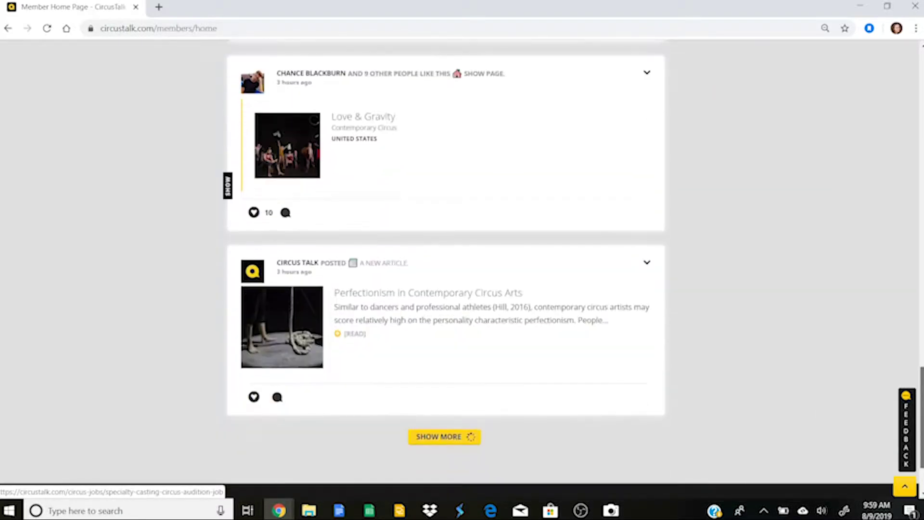
scroll(913, 249, up, 10)
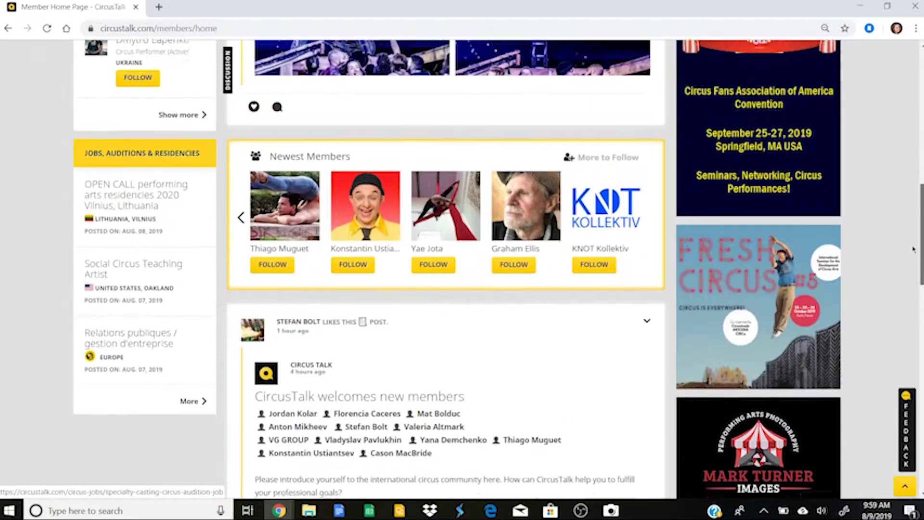
drag(913, 249, 920, 115)
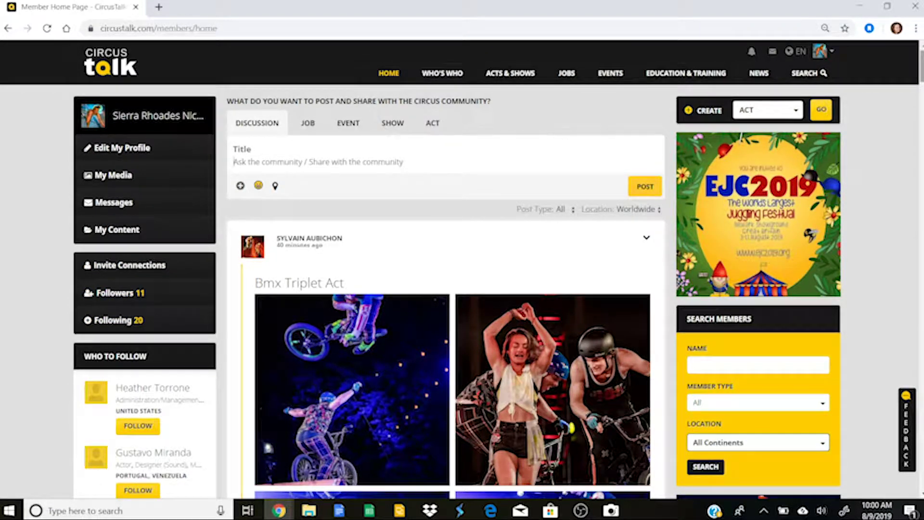
Follow all five suggested members in the Who To Follow sidebar
scroll(367, 113, down, 5)
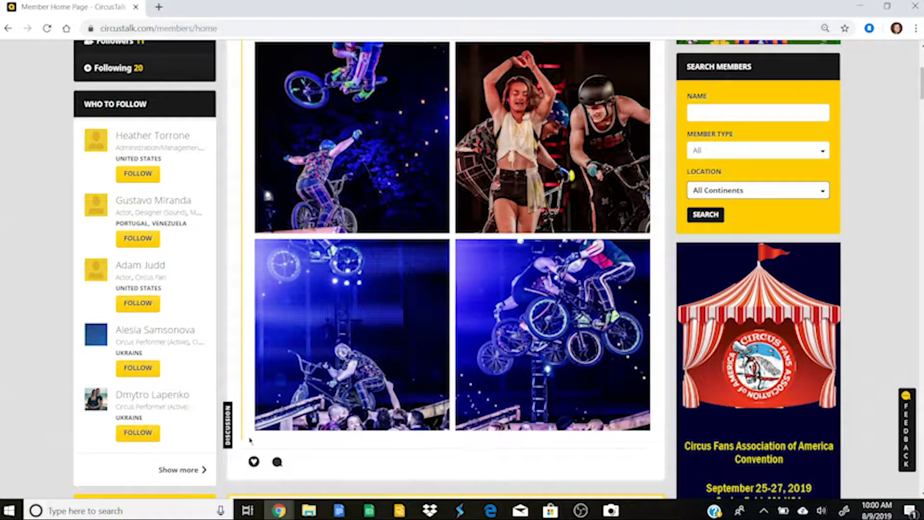
click(146, 175)
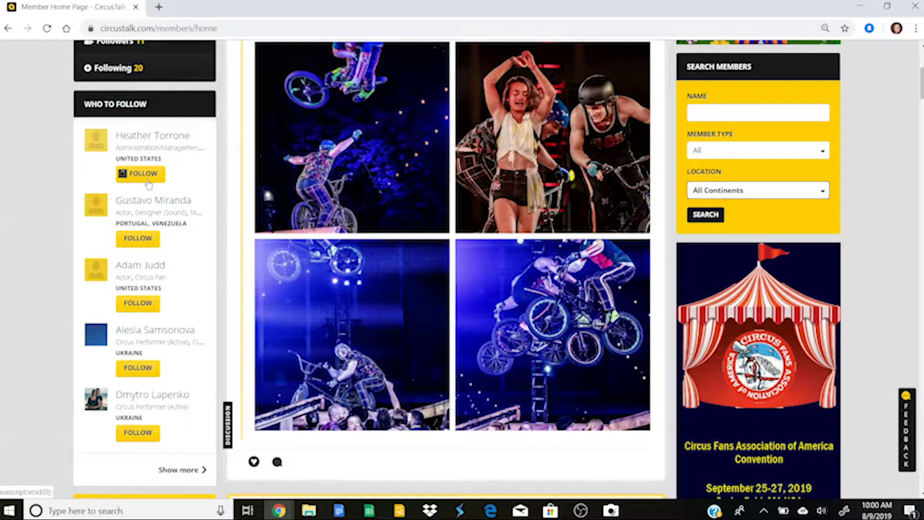
click(149, 240)
click(152, 309)
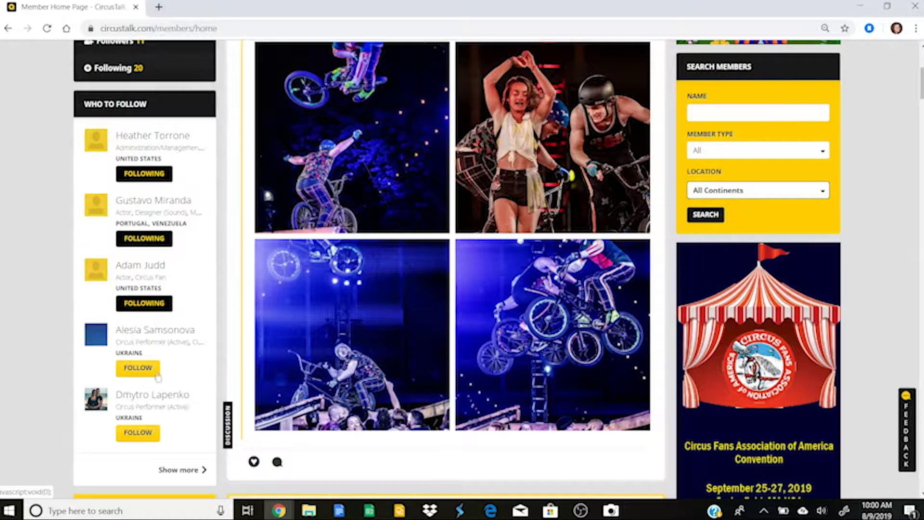
click(153, 369)
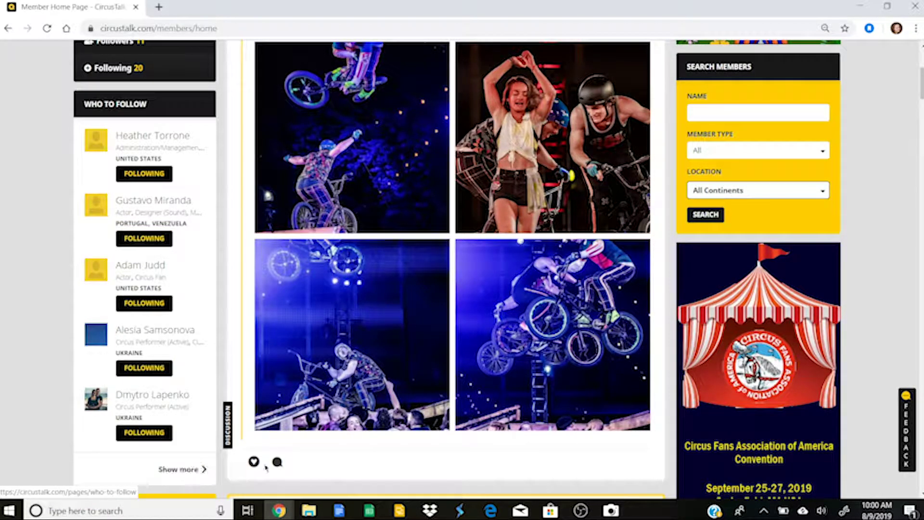
Dismiss the disk-space warning popup
scroll(266, 467, down, 3)
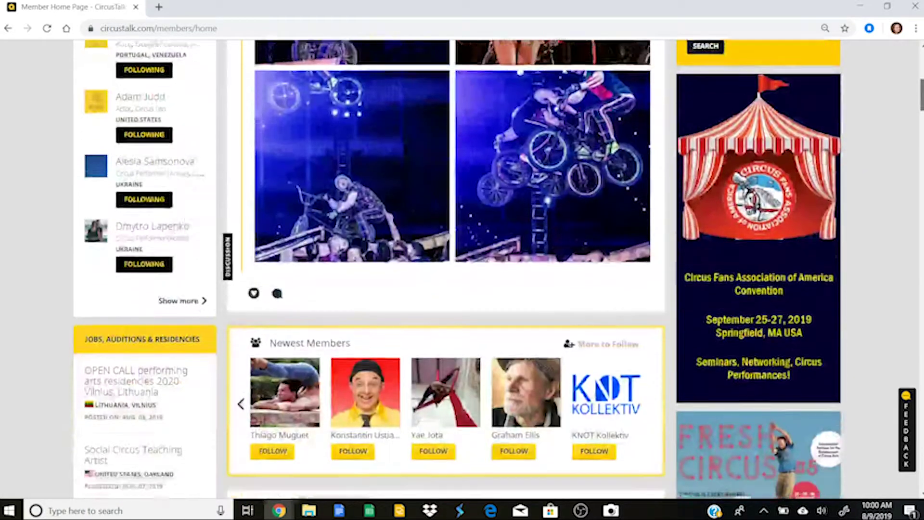
scroll(457, 270, down, 3)
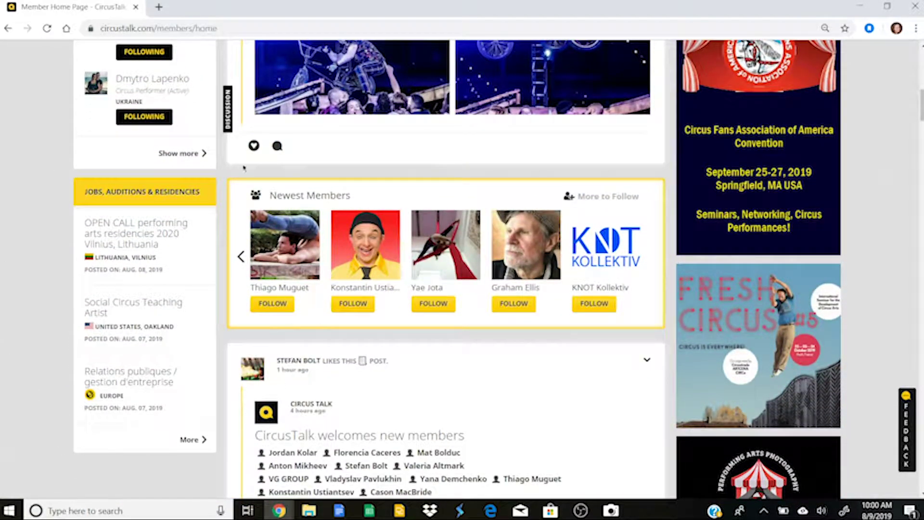
scroll(522, 289, up, 7)
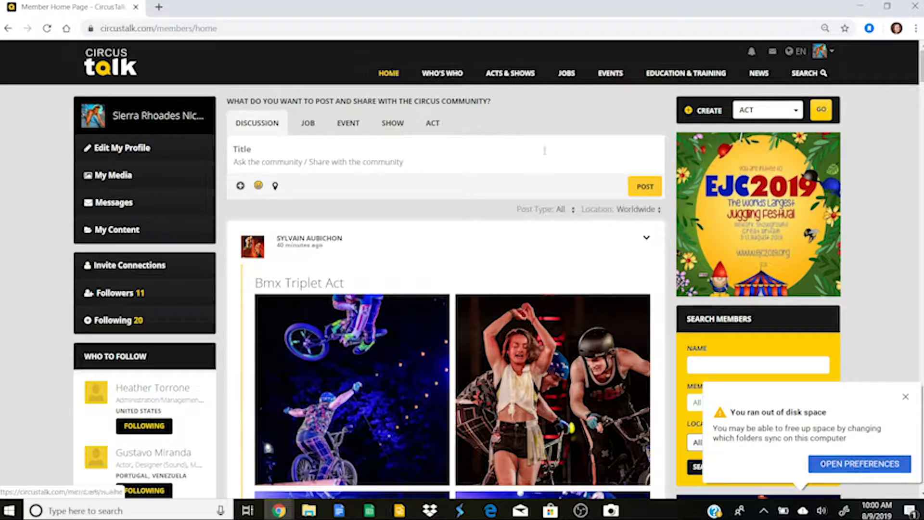
click(909, 401)
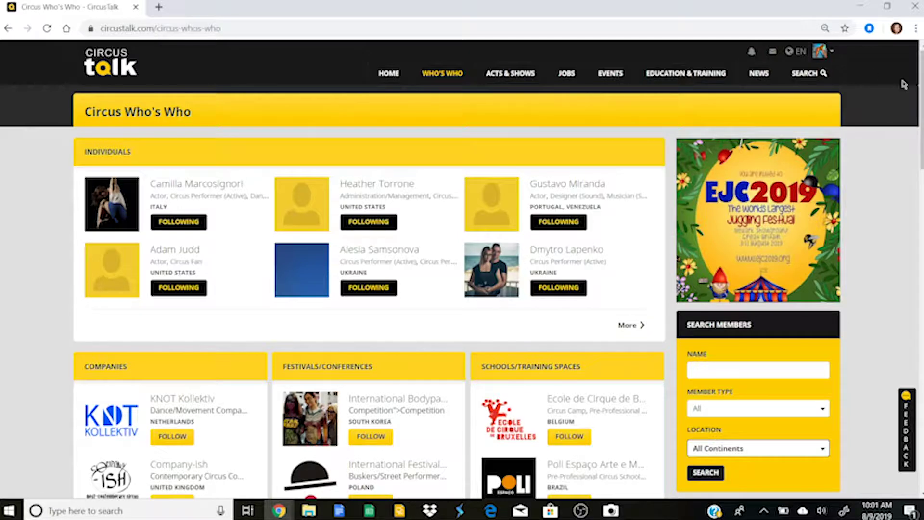
Scroll through the Circus Who's Who directory down to the Search Members panel
scroll(921, 111, down, 1)
scroll(922, 111, up, 1)
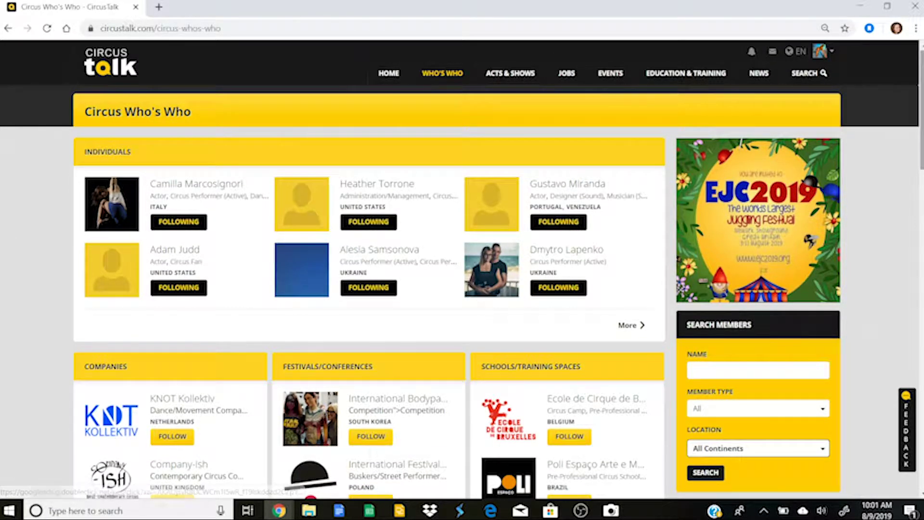
scroll(161, 154, down, 2)
scroll(369, 270, down, 3)
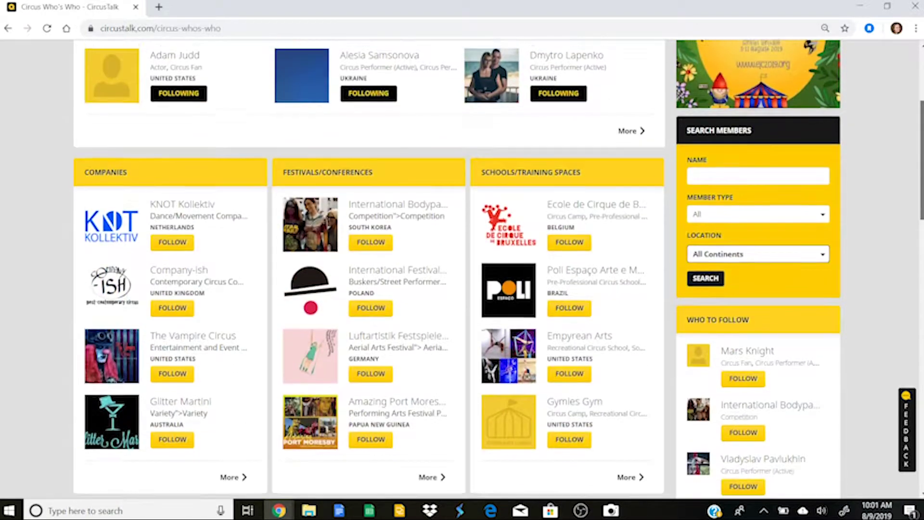
scroll(369, 269, down, 1)
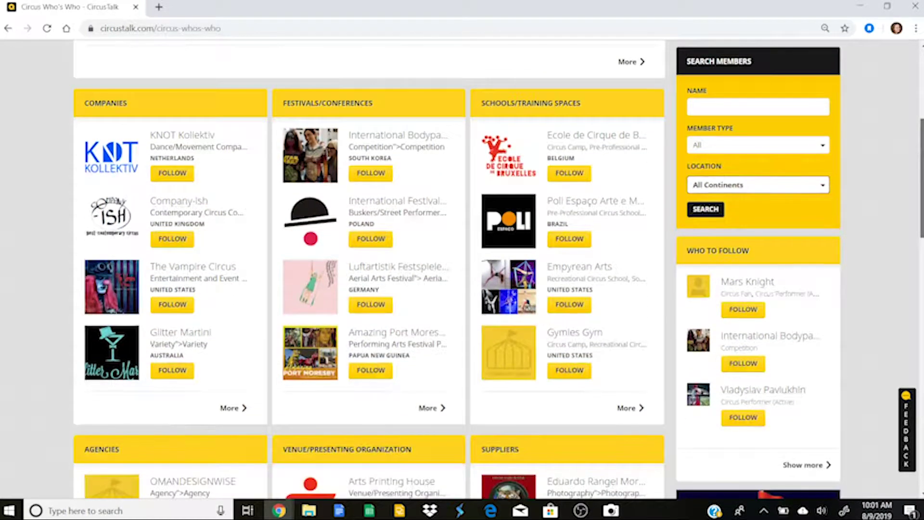
scroll(368, 269, down, 5)
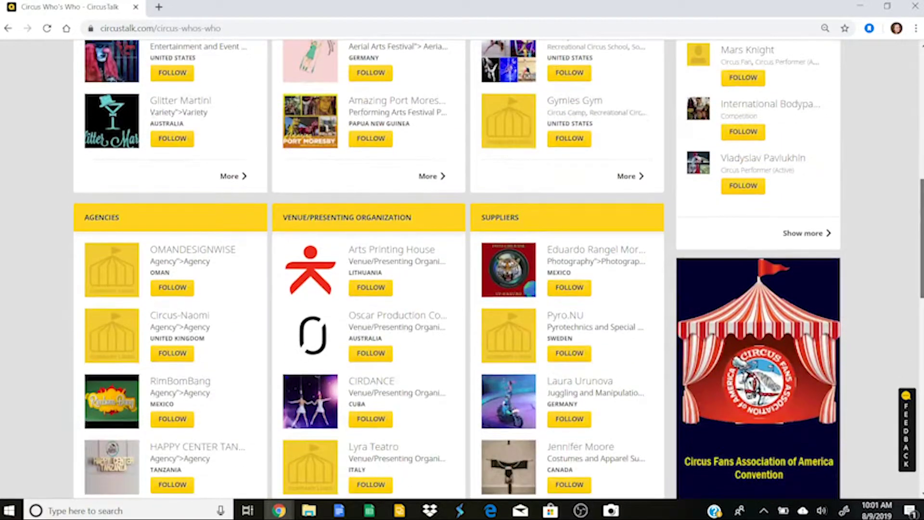
scroll(369, 269, down, 4)
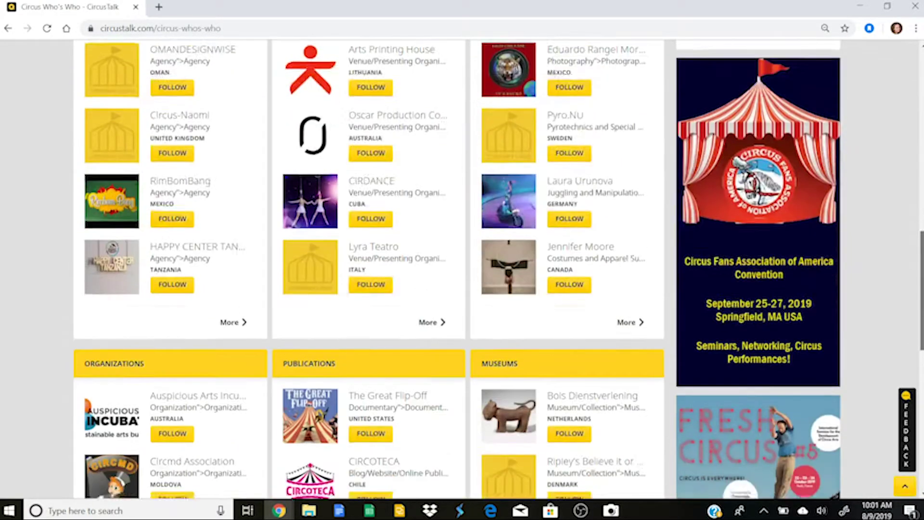
scroll(369, 269, down, 6)
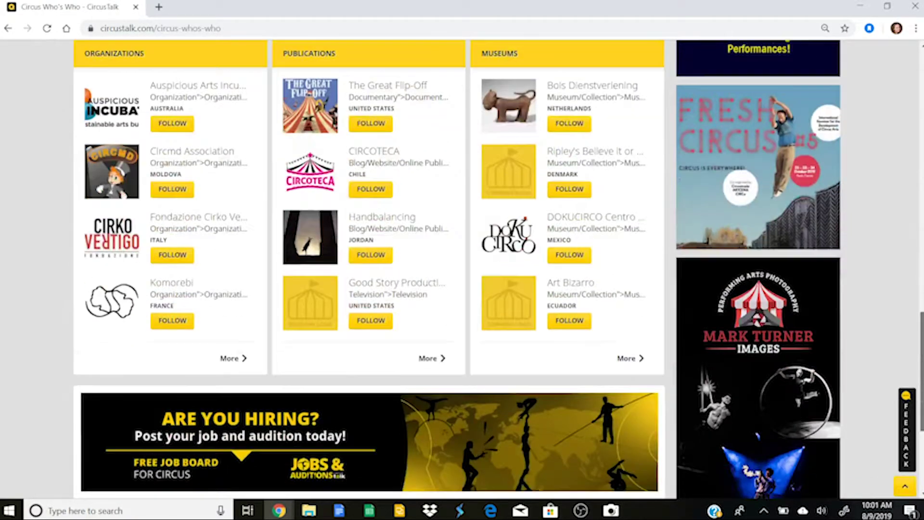
scroll(910, 199, up, 15)
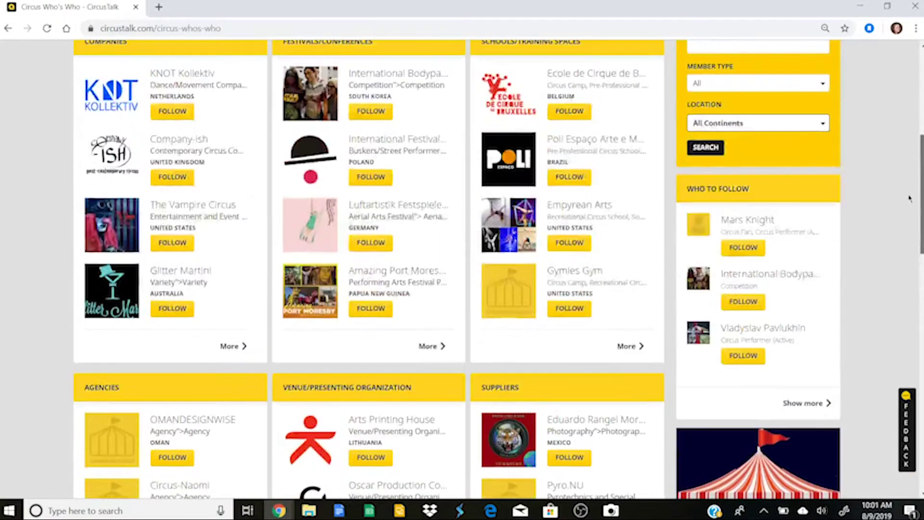
scroll(909, 199, up, 7)
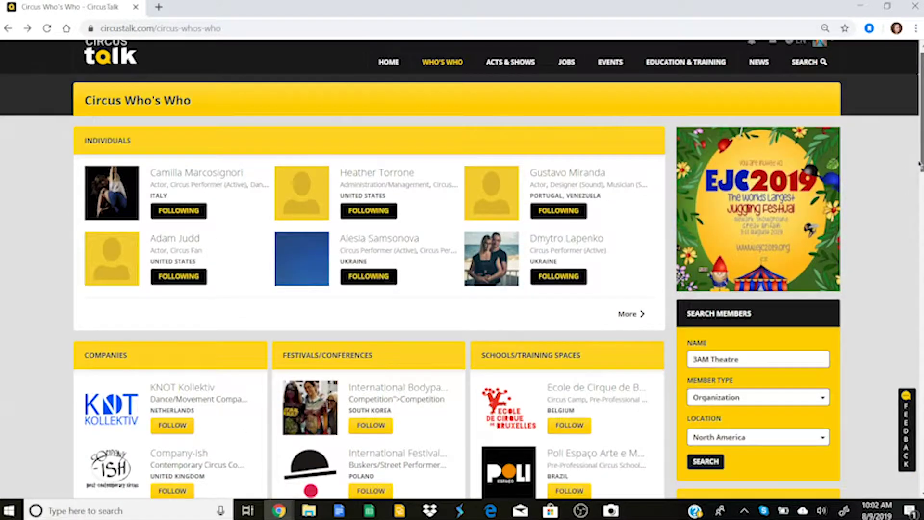
scroll(919, 175, down, 1)
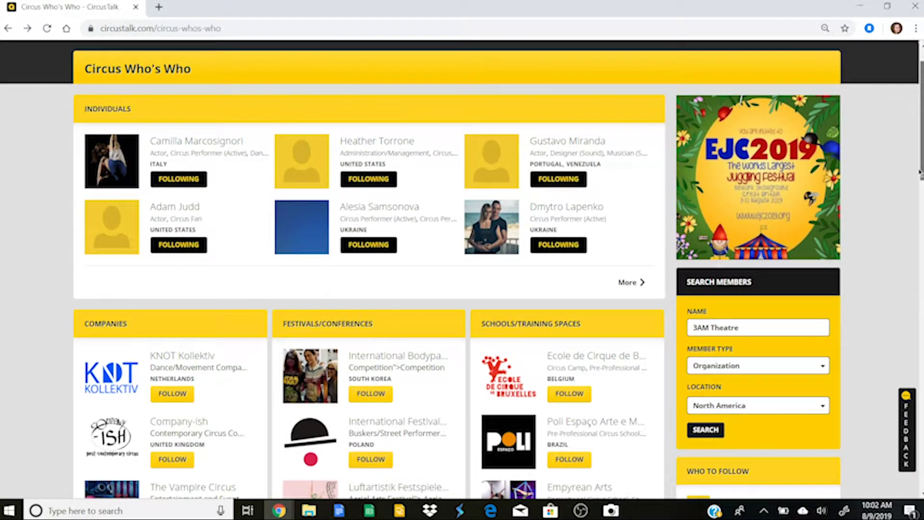
Keep '3AM Theatre' as the search name and set Member Type to All
scroll(920, 176, down, 1)
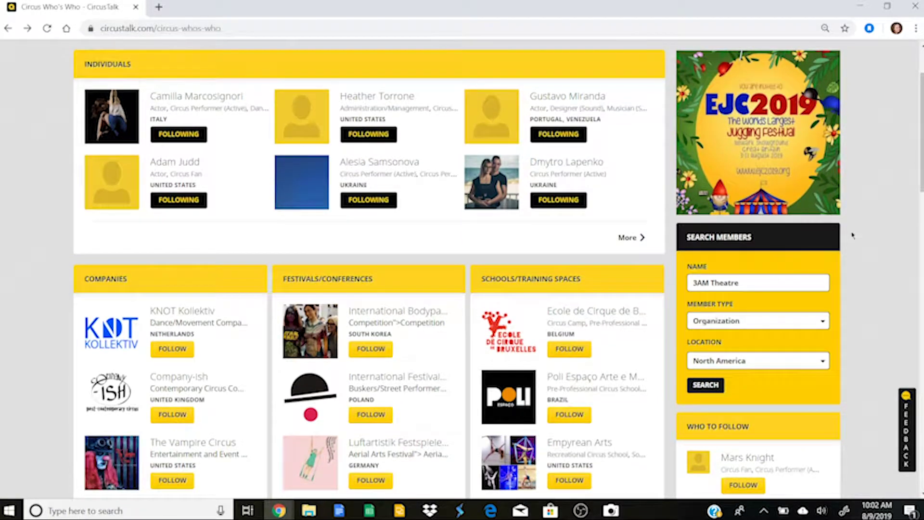
scroll(920, 176, down, 1)
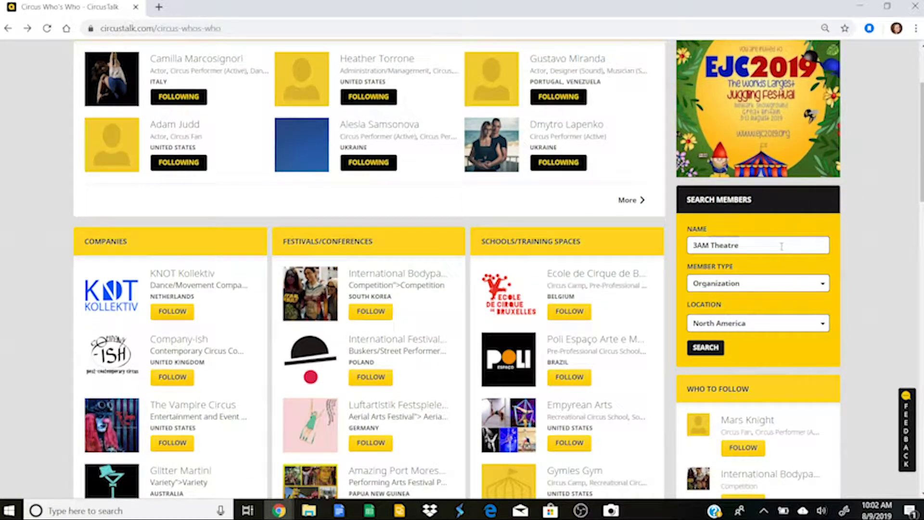
scroll(784, 217, down, 2)
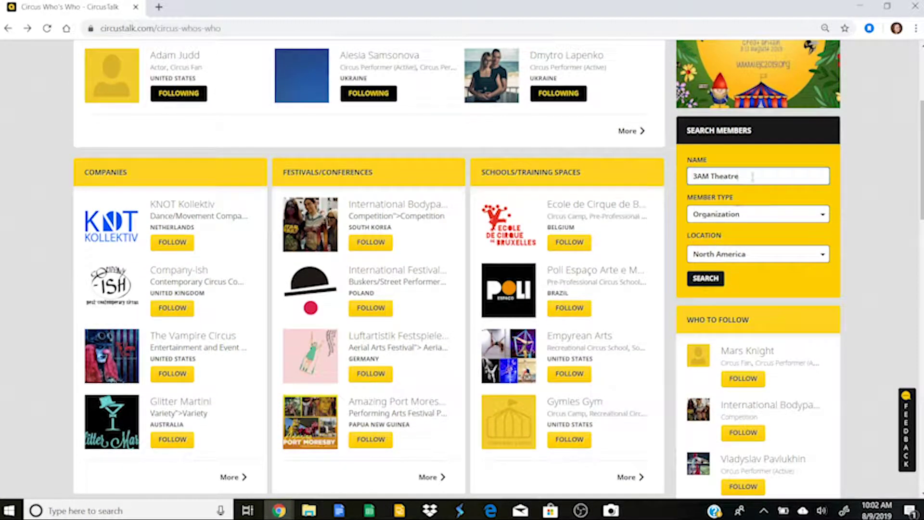
drag(748, 176, 688, 181)
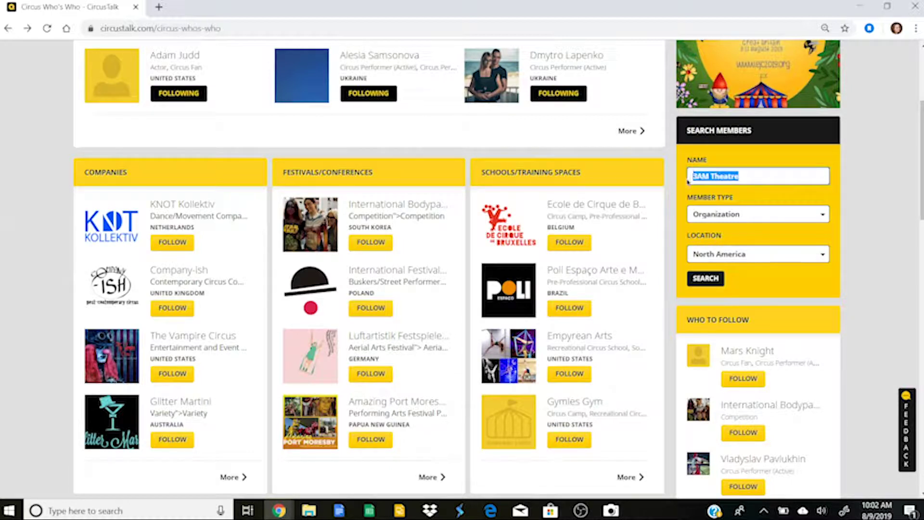
click(758, 217)
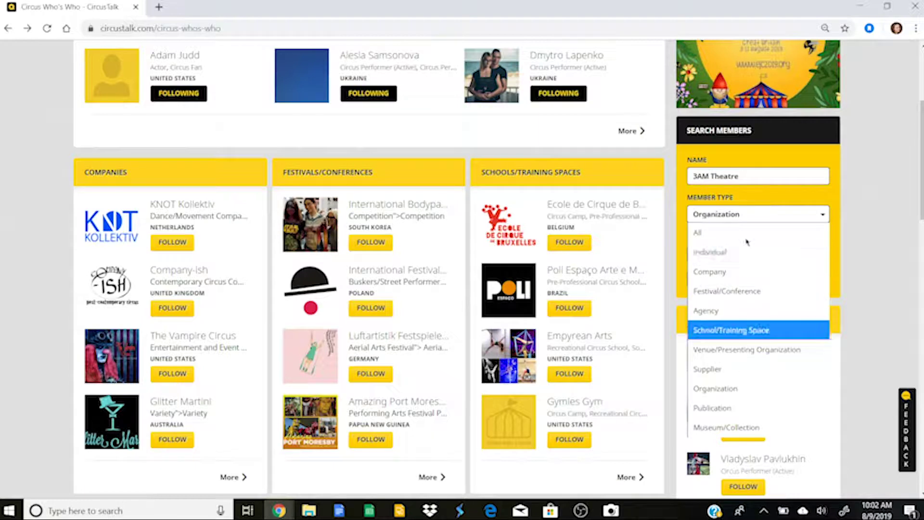
click(752, 233)
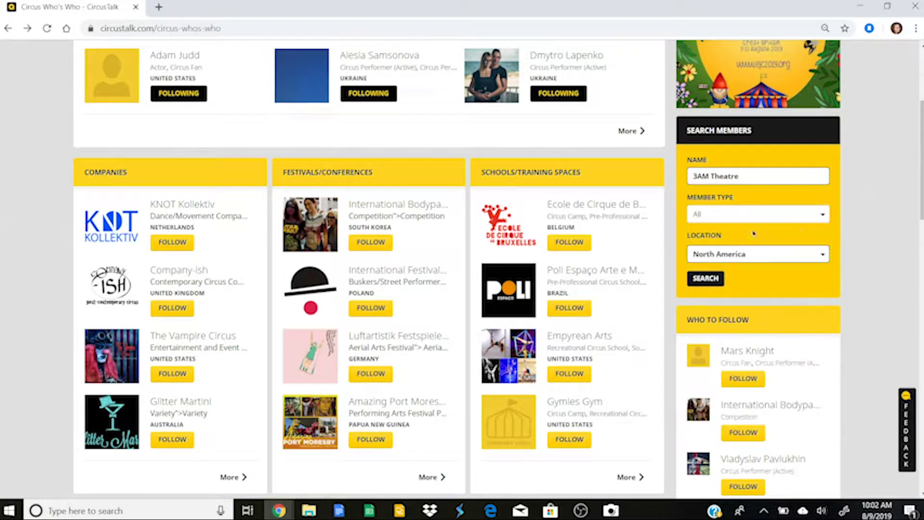
Keep Location at North America, run the search, and open the 3AM THEATRE result
scroll(753, 233, down, 1)
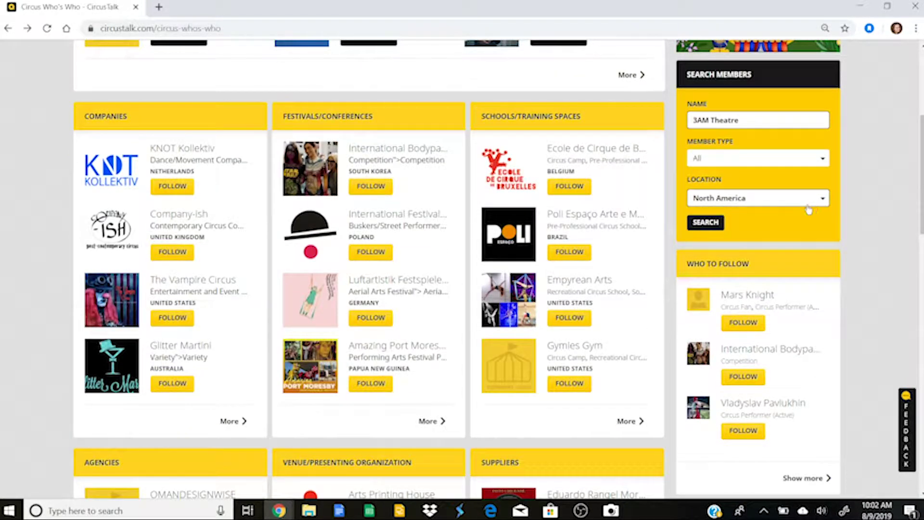
click(807, 200)
click(794, 275)
click(706, 222)
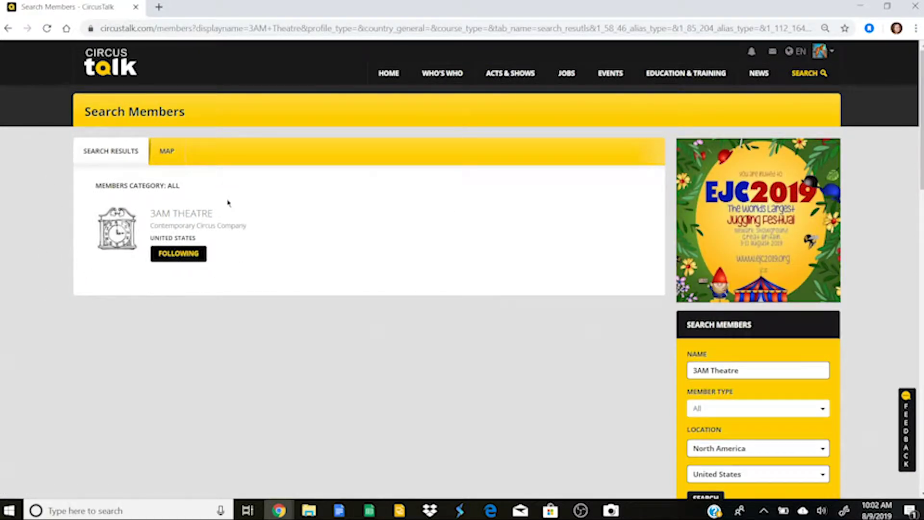
click(185, 213)
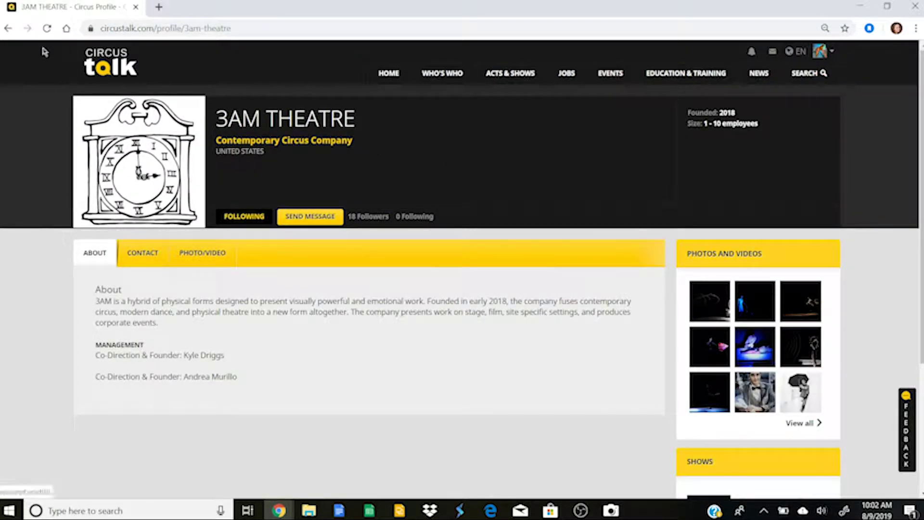
Go back to the Circus Who's Who page and scroll through its member categories
click(8, 29)
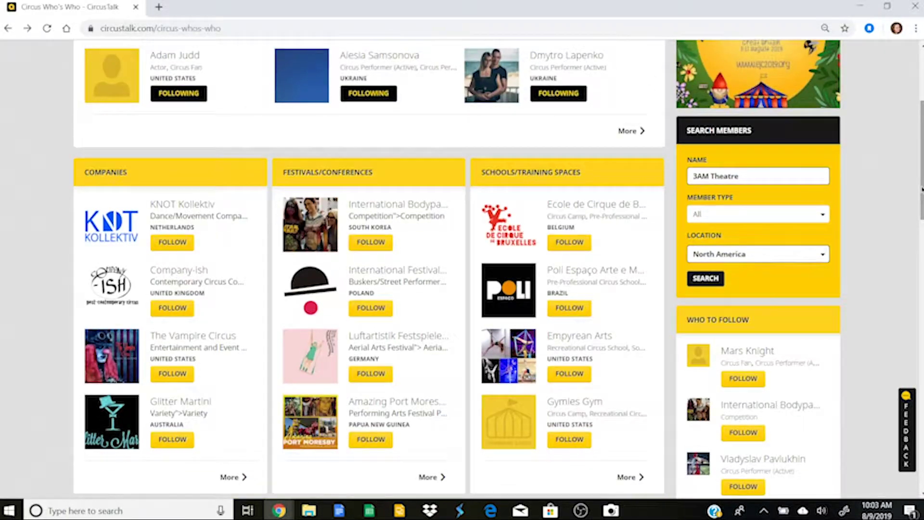
scroll(462, 269, down, 10)
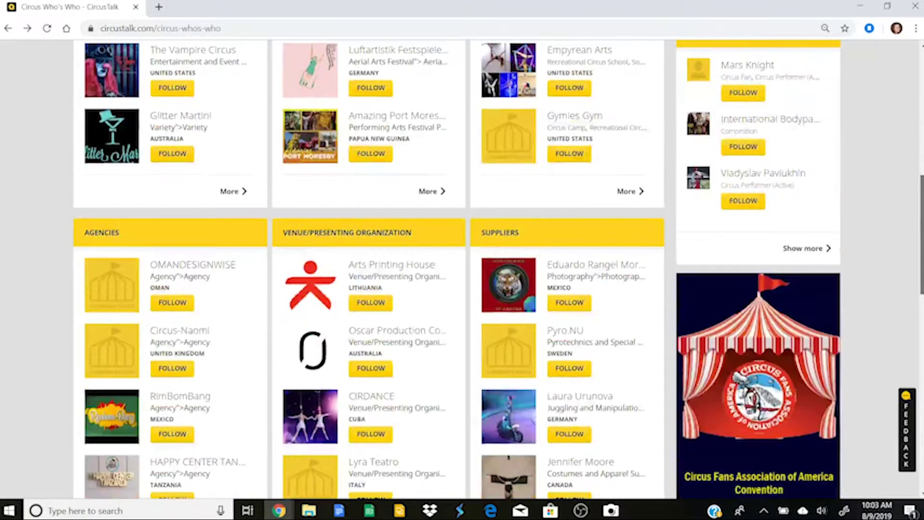
scroll(462, 270, down, 8)
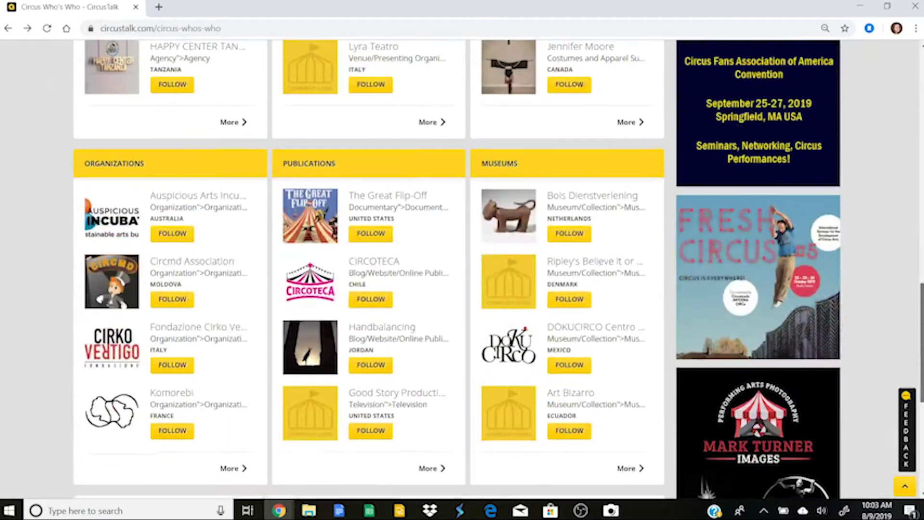
scroll(896, 136, down, 2)
scroll(896, 136, up, 17)
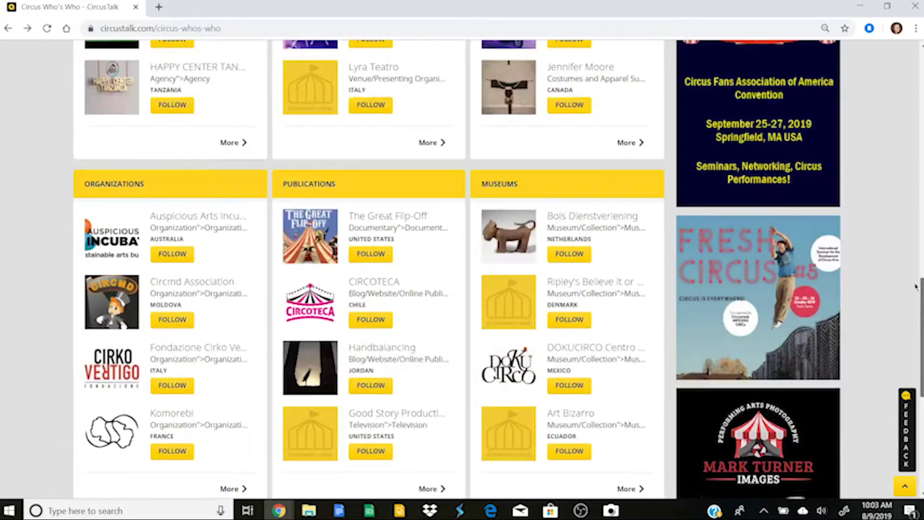
scroll(896, 136, up, 6)
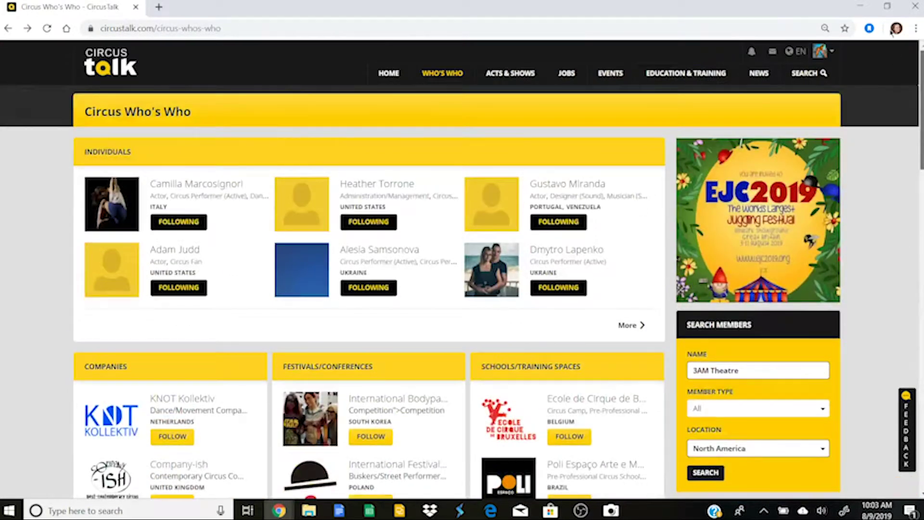
mouse_move(510, 74)
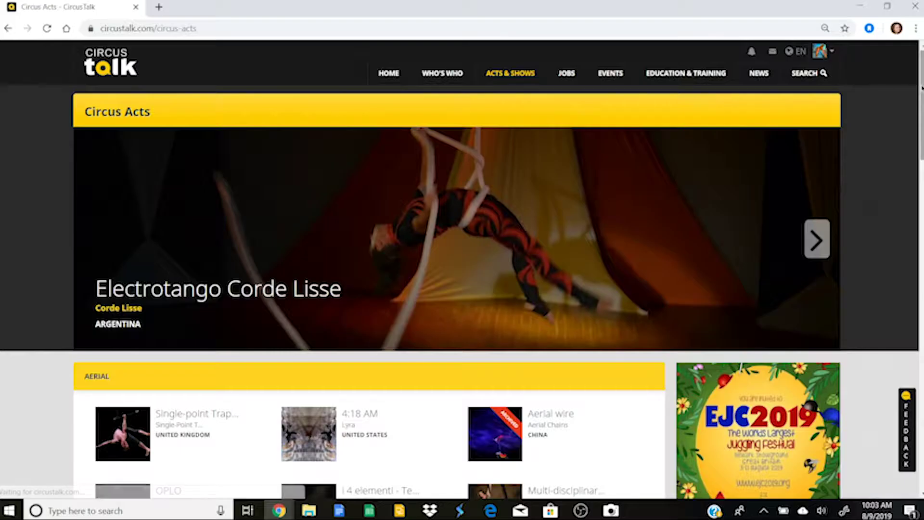
Scroll through the Aerial and Ground sections of the Circus Acts page
scroll(462, 269, down, 2)
scroll(462, 269, up, 1)
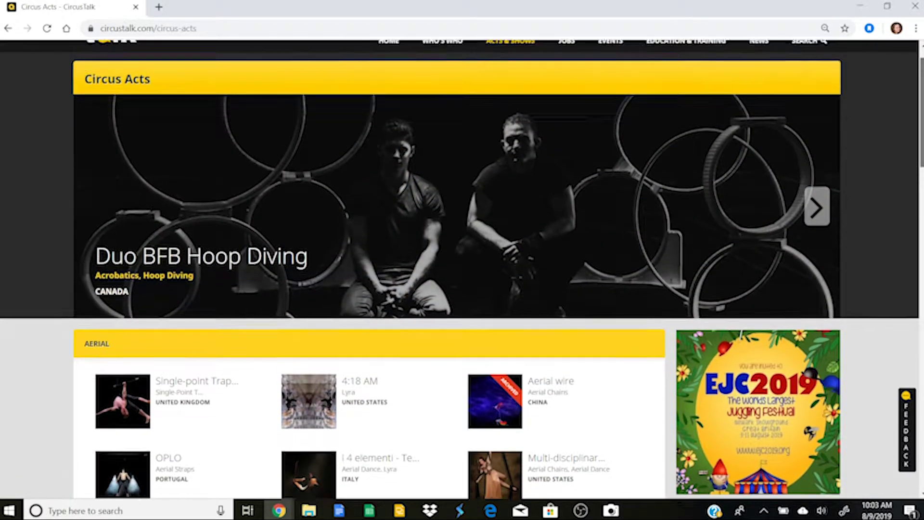
scroll(462, 270, down, 5)
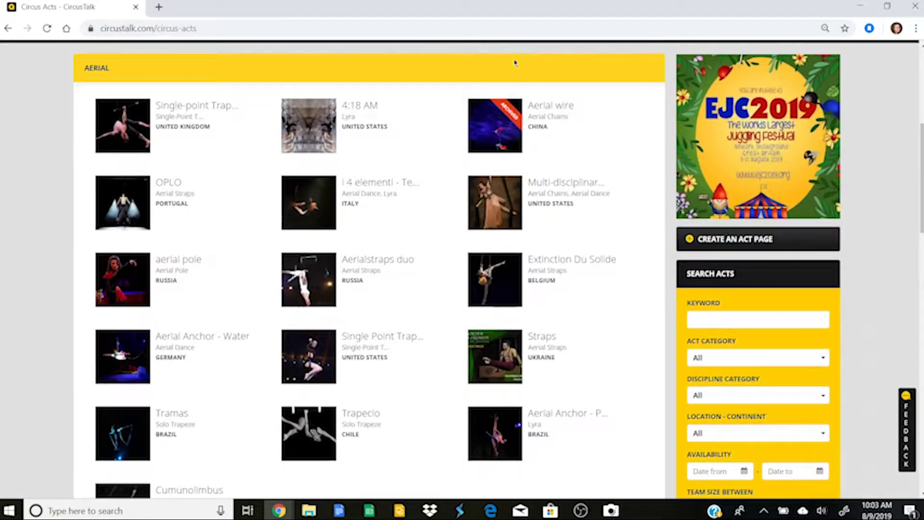
scroll(177, 250, down, 8)
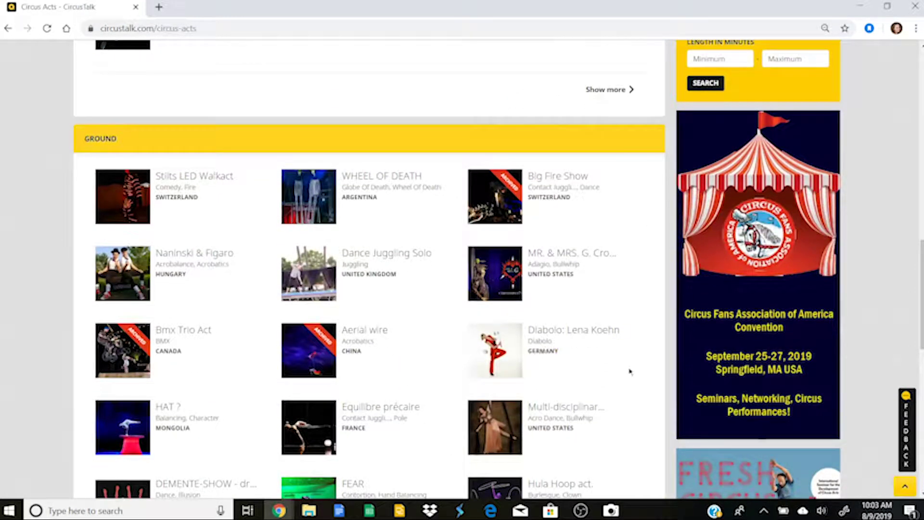
drag(922, 255, 919, 146)
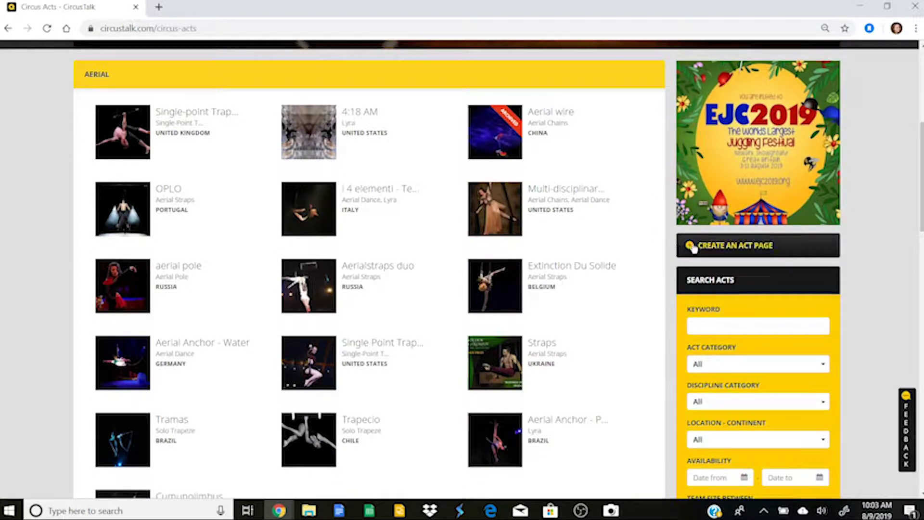
click(730, 251)
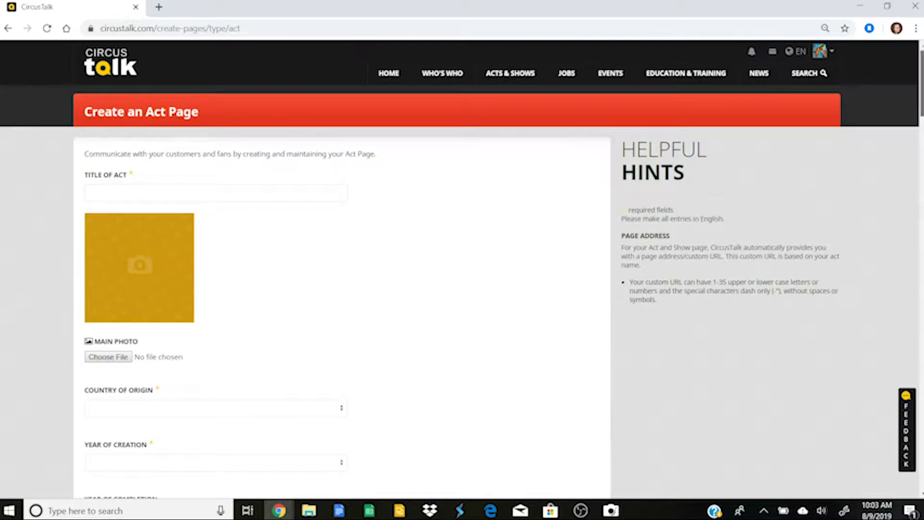
scroll(248, 151, down, 2)
click(248, 140)
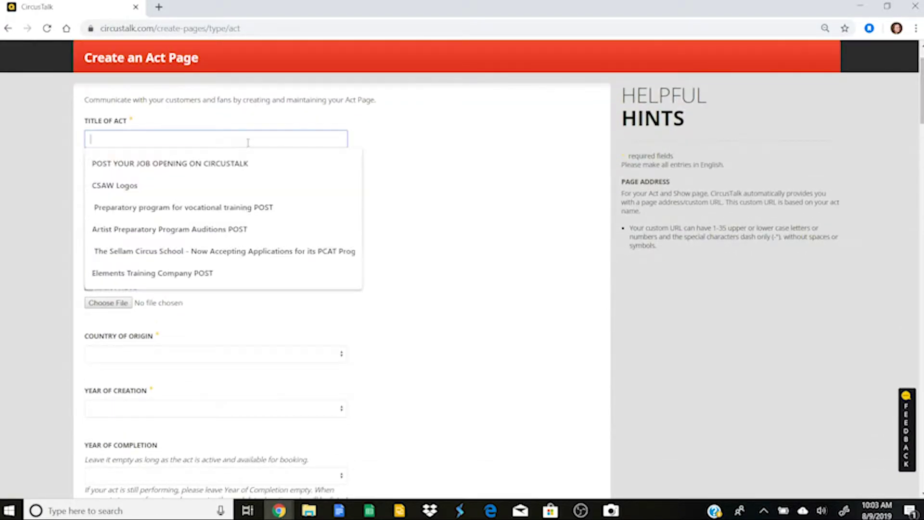
click(441, 177)
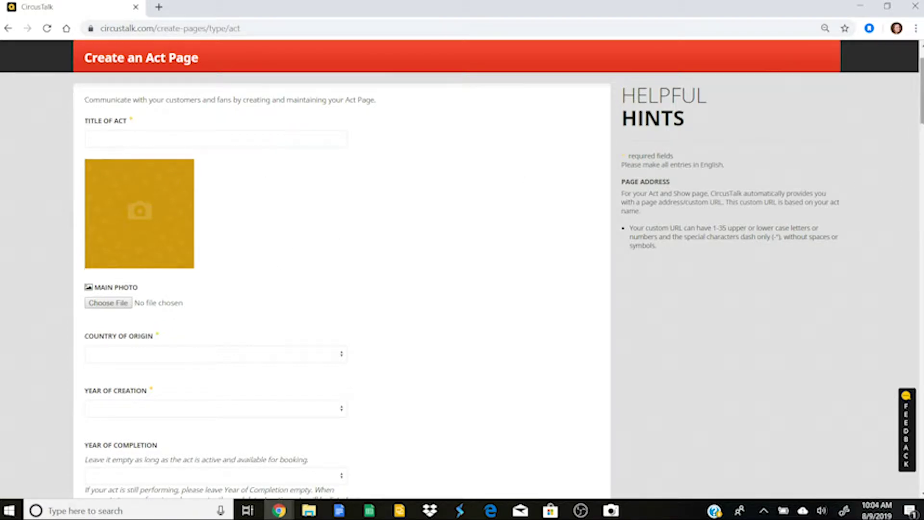
scroll(462, 270, down, 5)
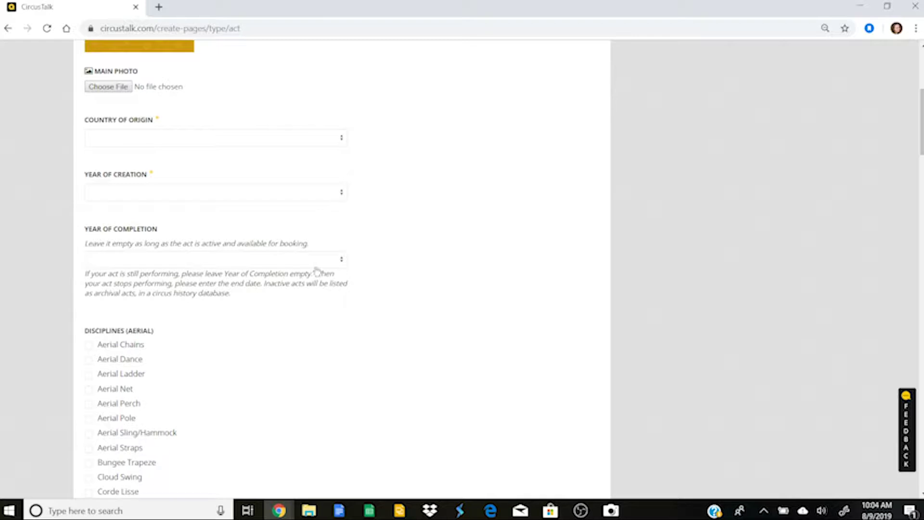
drag(158, 230, 86, 232)
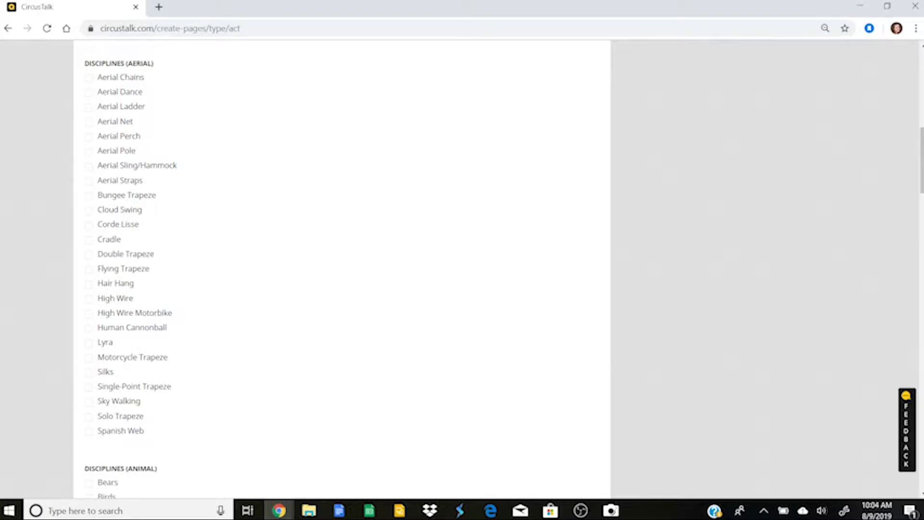
scroll(342, 269, down, 10)
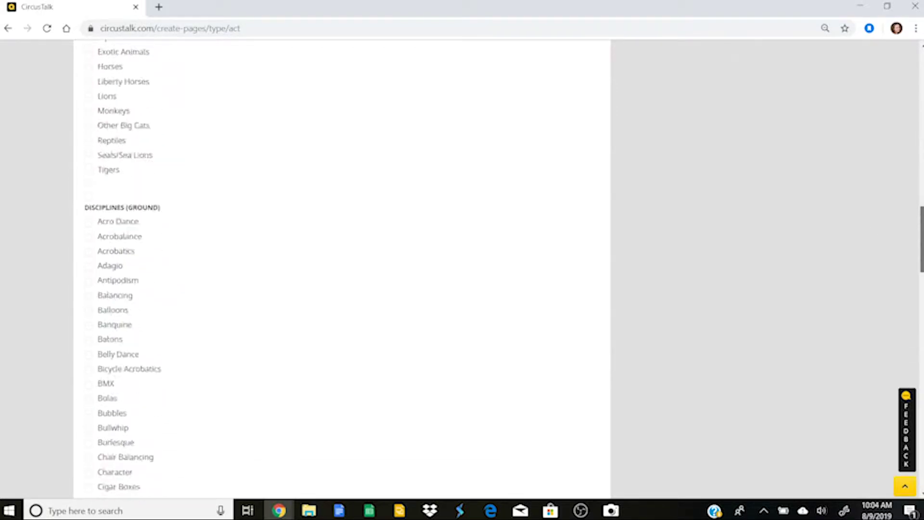
scroll(342, 269, down, 20)
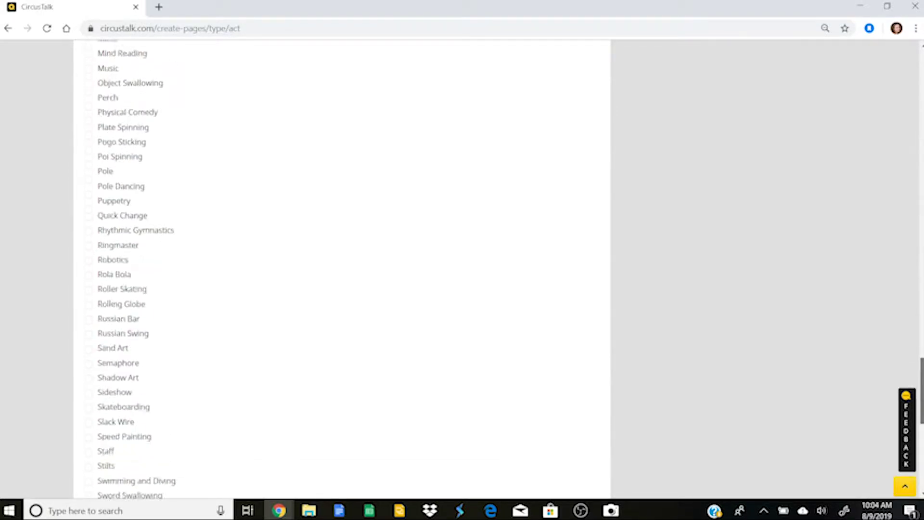
scroll(312, 297, down, 9)
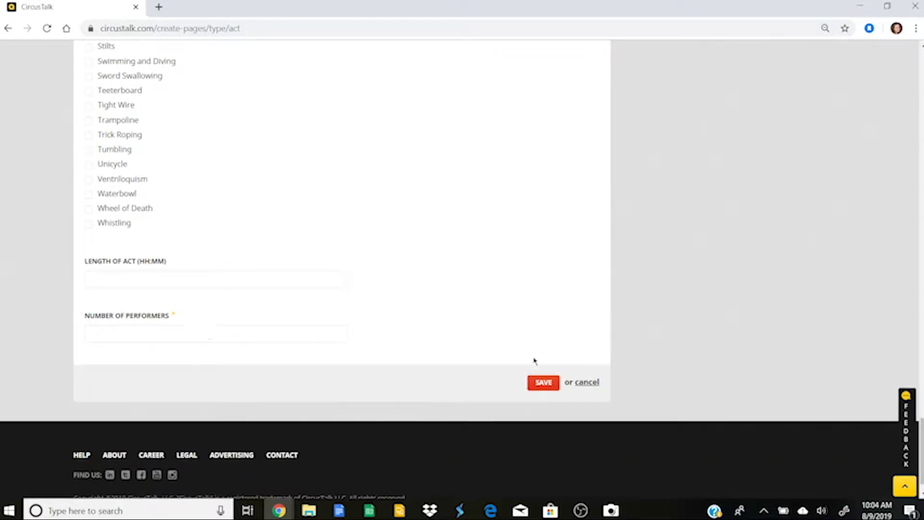
click(544, 383)
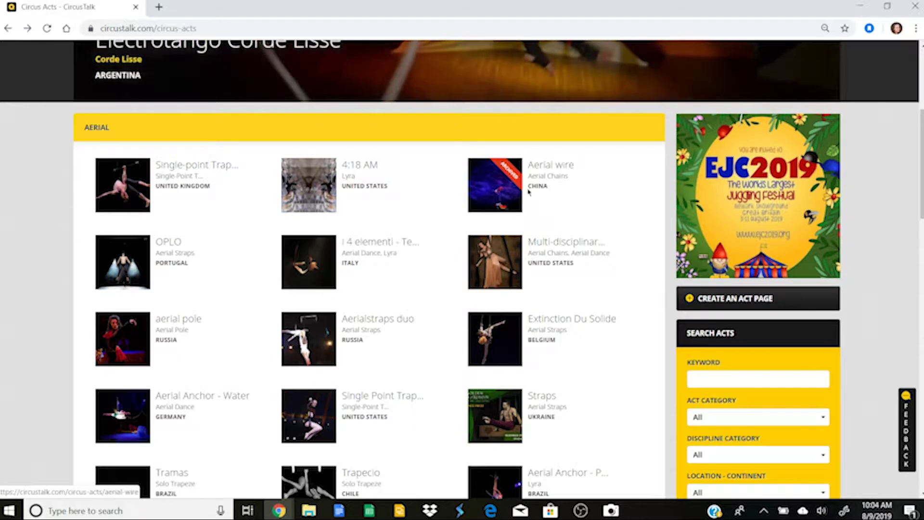
scroll(471, 124, down, 1)
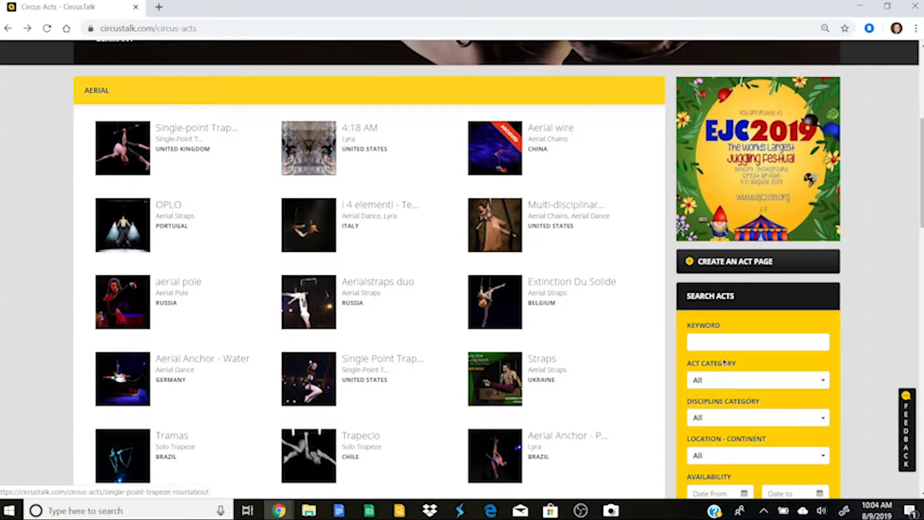
scroll(922, 178, down, 1)
scroll(922, 178, down, 1)
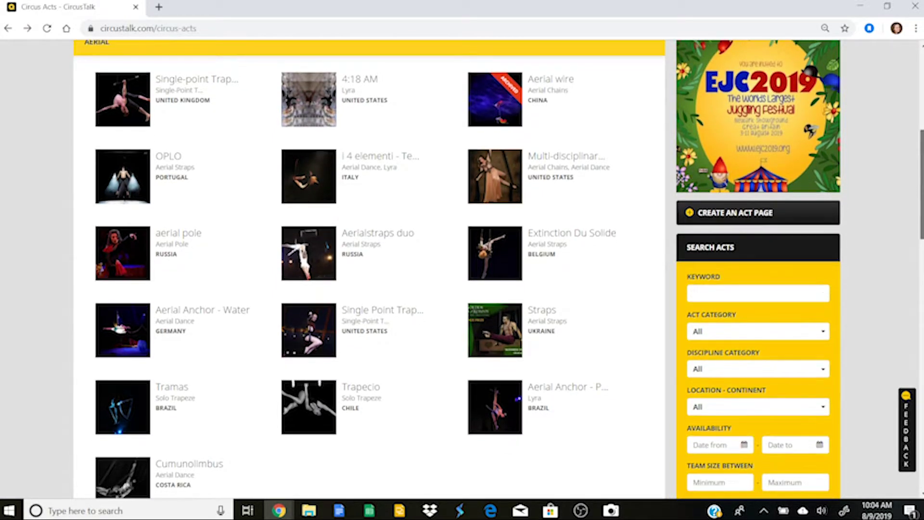
scroll(462, 270, down, 3)
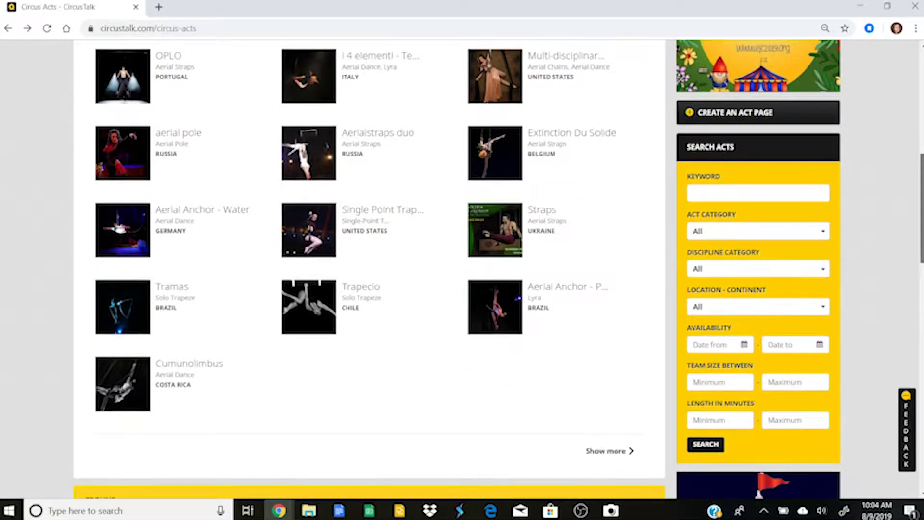
scroll(462, 269, down, 4)
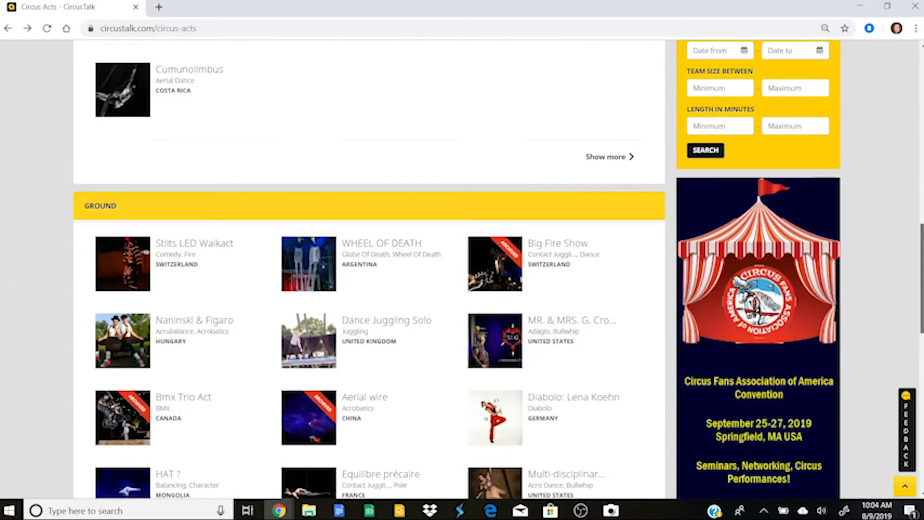
scroll(463, 270, up, 7)
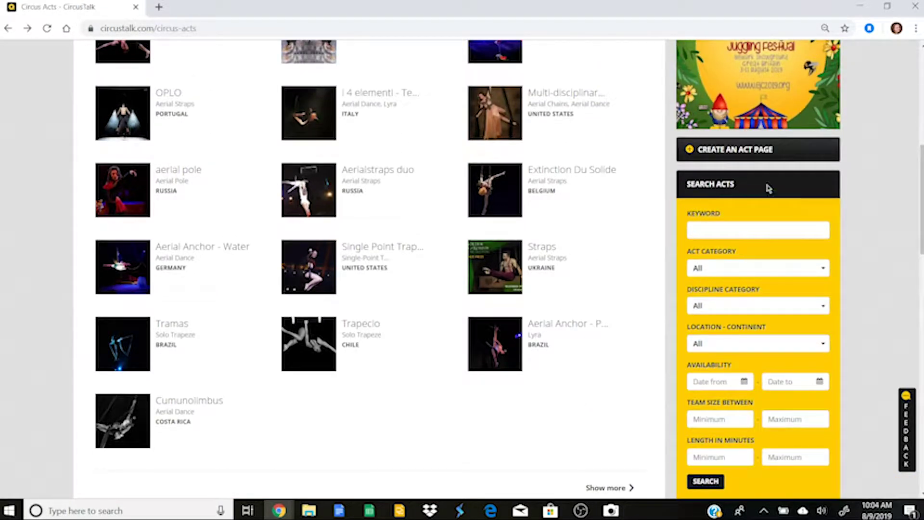
drag(736, 184, 688, 183)
scroll(722, 169, down, 1)
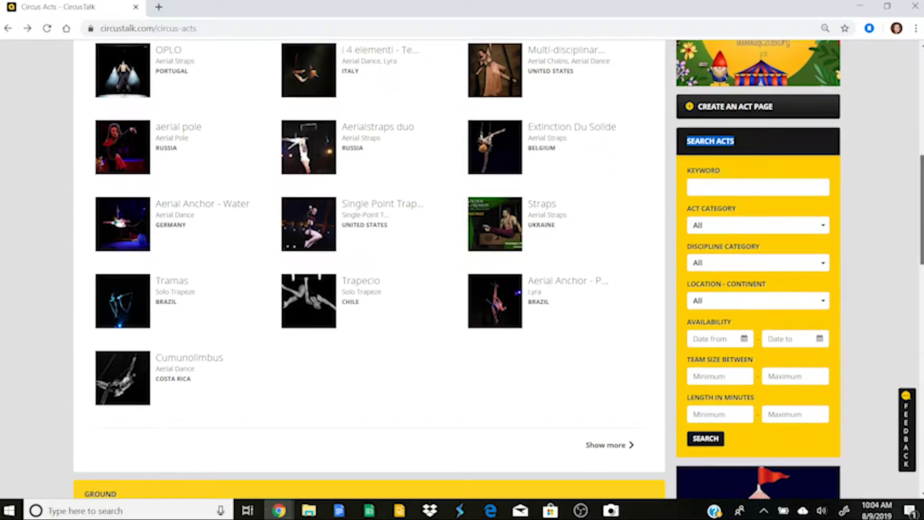
click(756, 155)
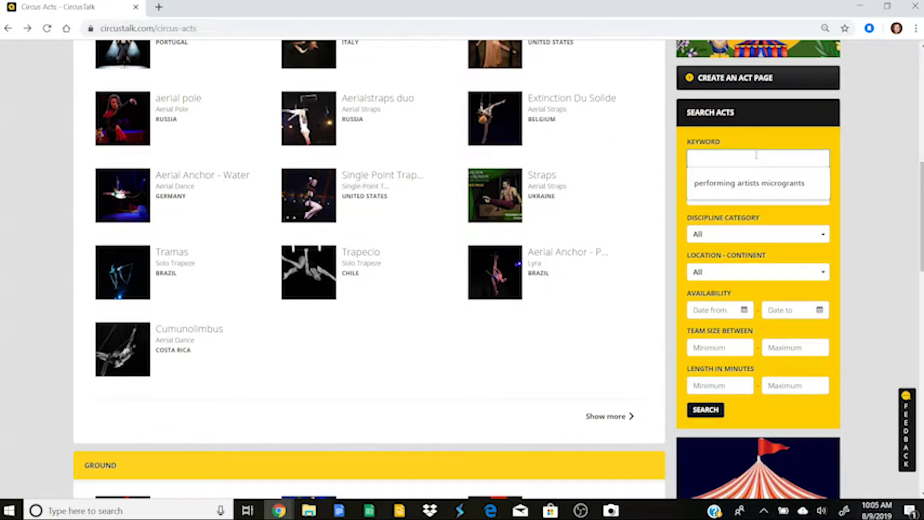
click(882, 164)
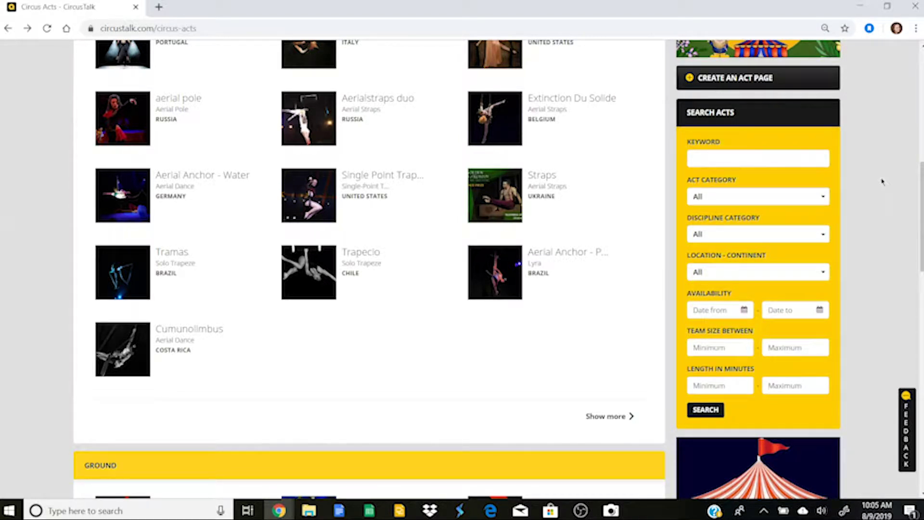
click(812, 202)
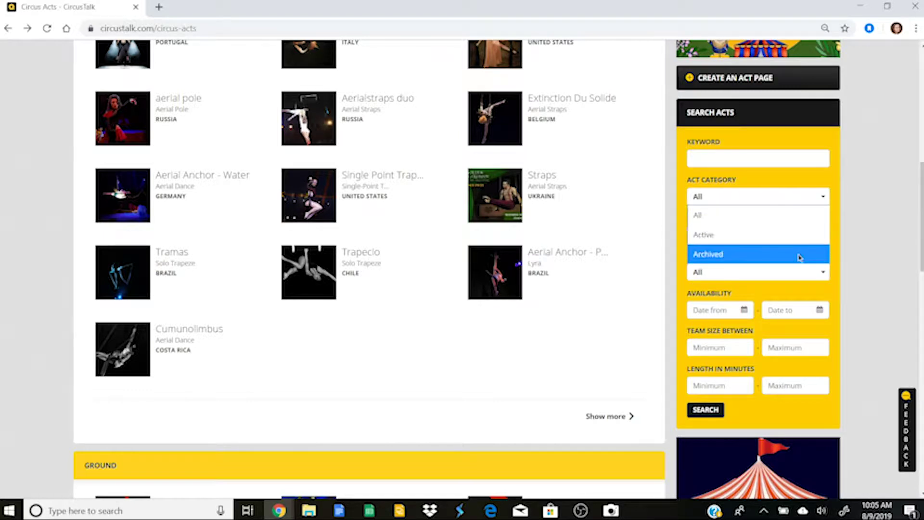
click(868, 231)
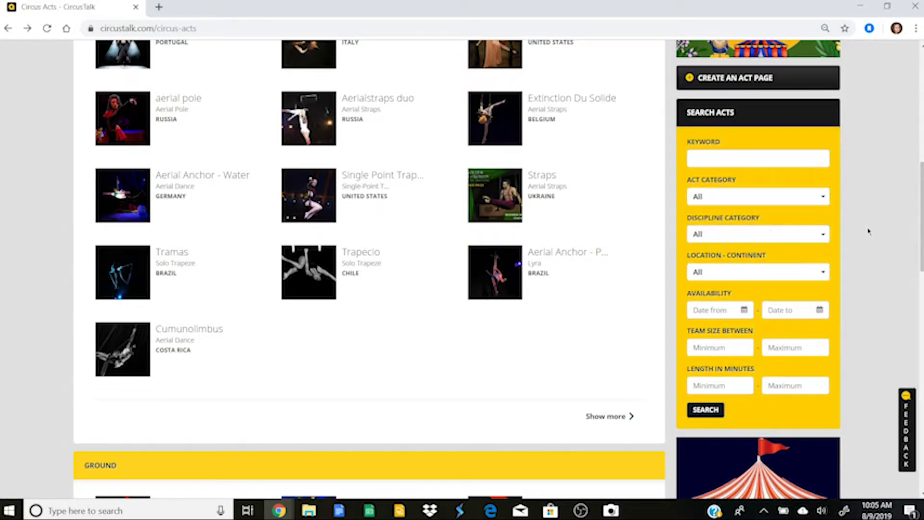
scroll(868, 231, down, 1)
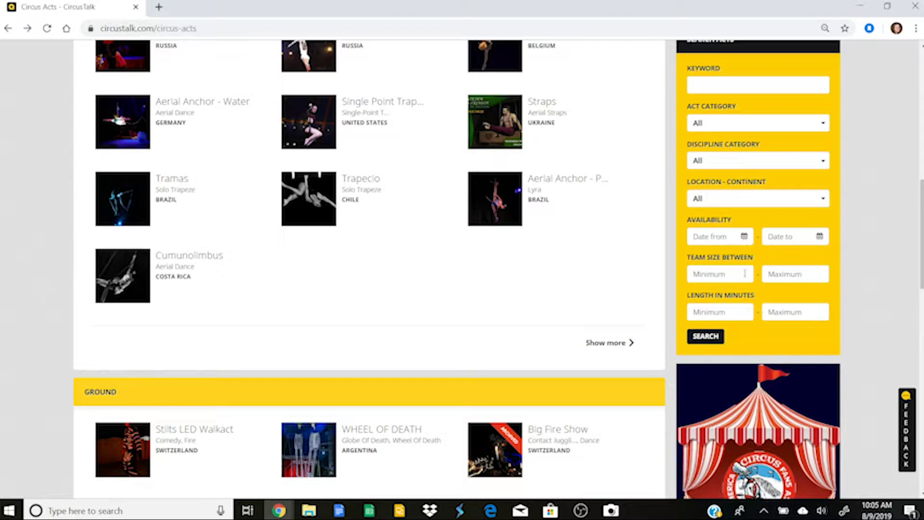
click(735, 274)
click(785, 274)
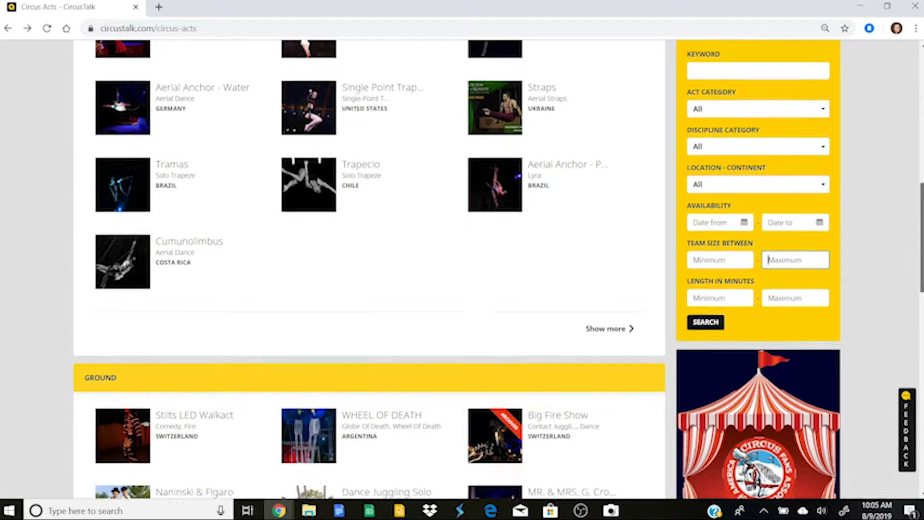
scroll(766, 273, down, 1)
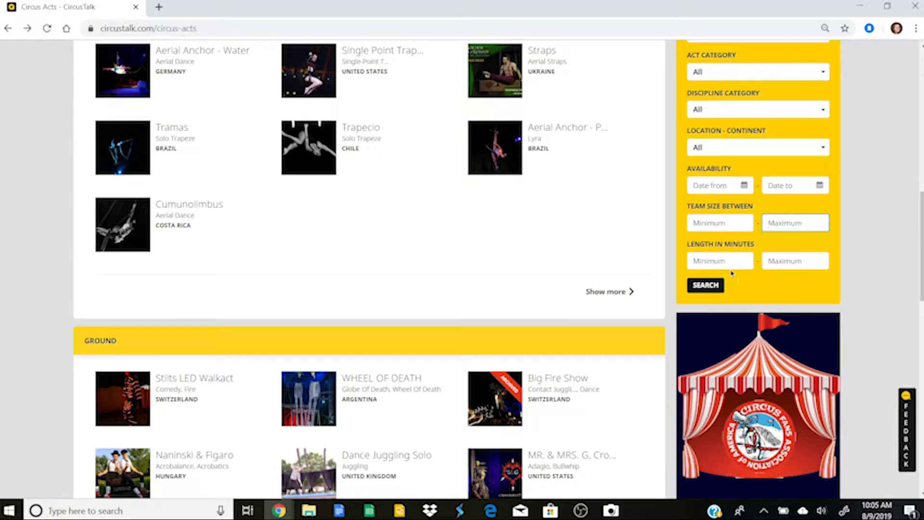
click(900, 261)
scroll(800, 120, up, 1)
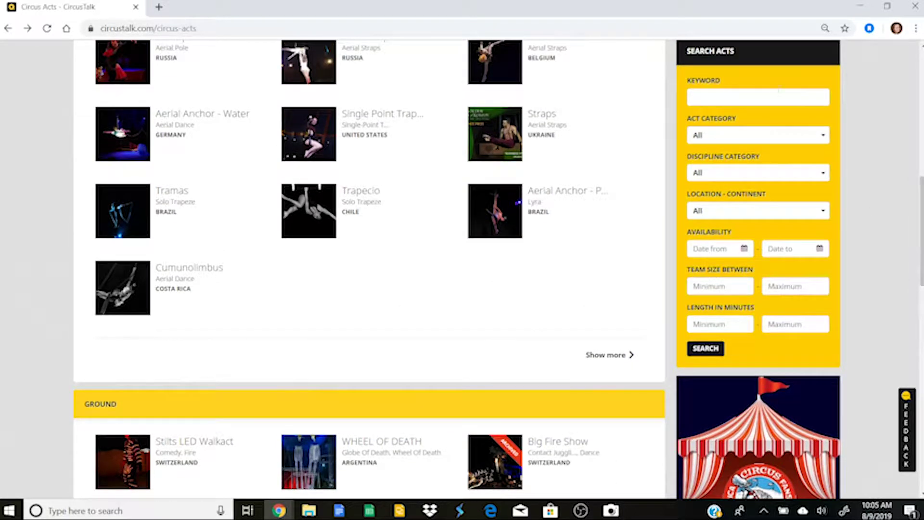
Enter the keyword 'Han' and limit the act category to Active
click(758, 98)
text(Handstand)
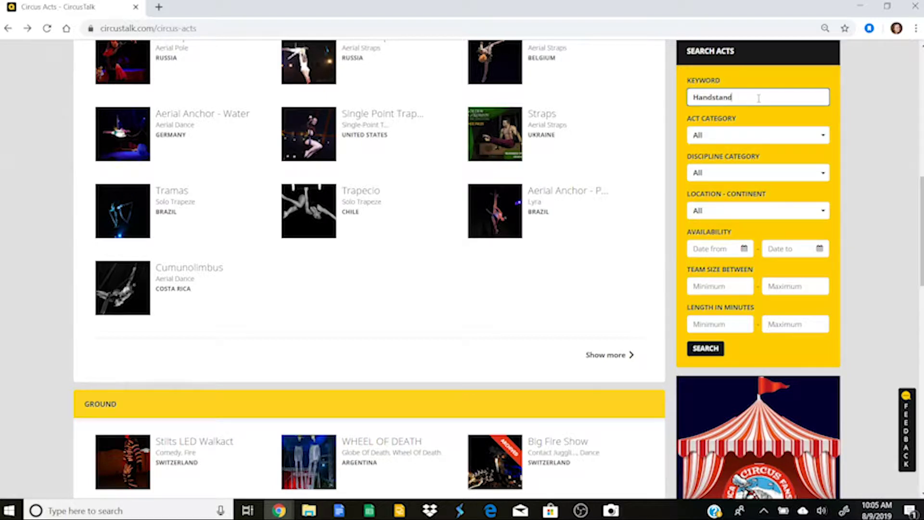
click(756, 136)
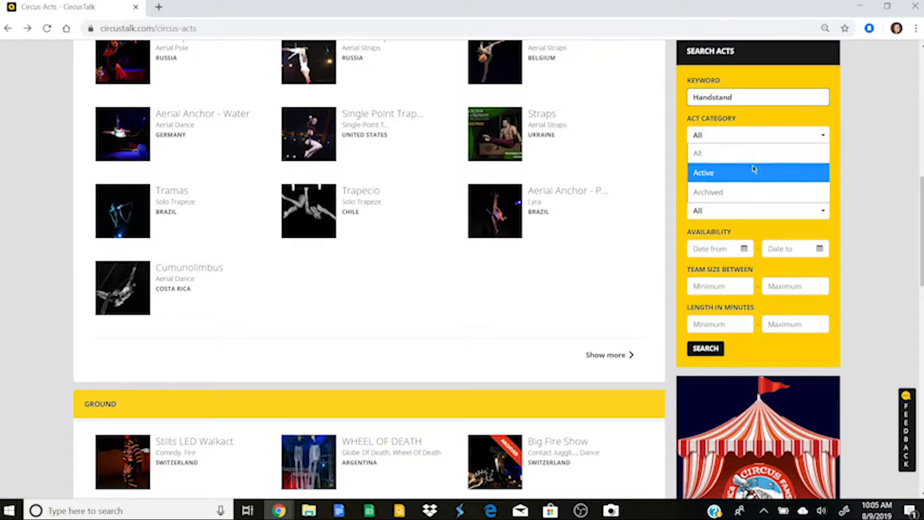
click(755, 172)
Filter to the Ground / Hand Balancing discipline, leaving continent at All
scroll(753, 159, down, 1)
click(754, 143)
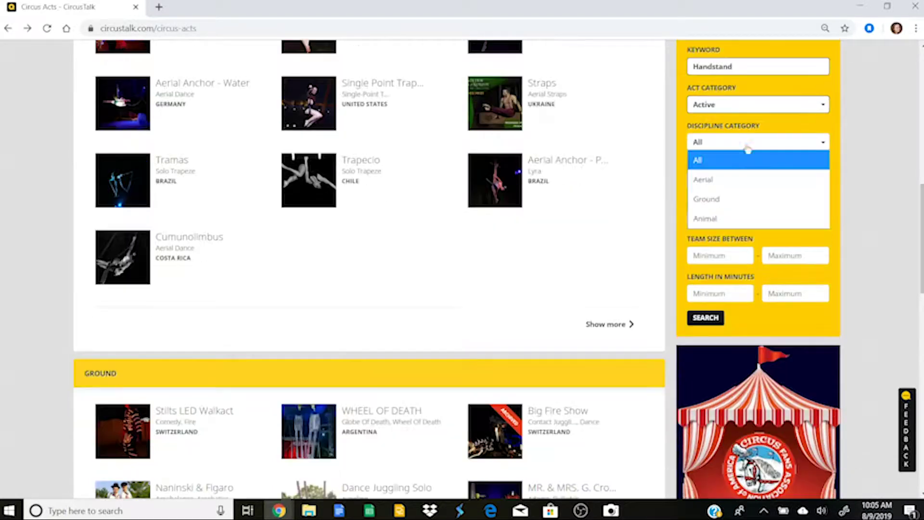
click(750, 200)
scroll(761, 193, down, 1)
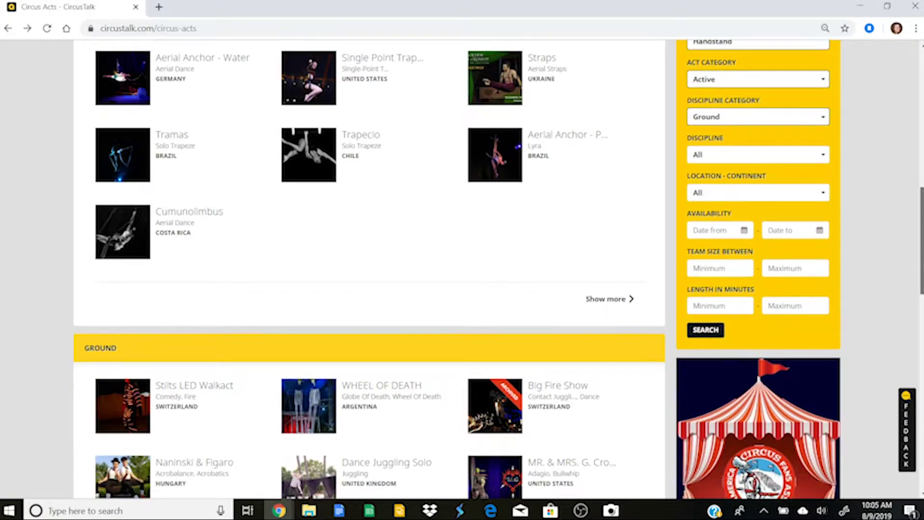
click(772, 162)
scroll(770, 192, down, 1)
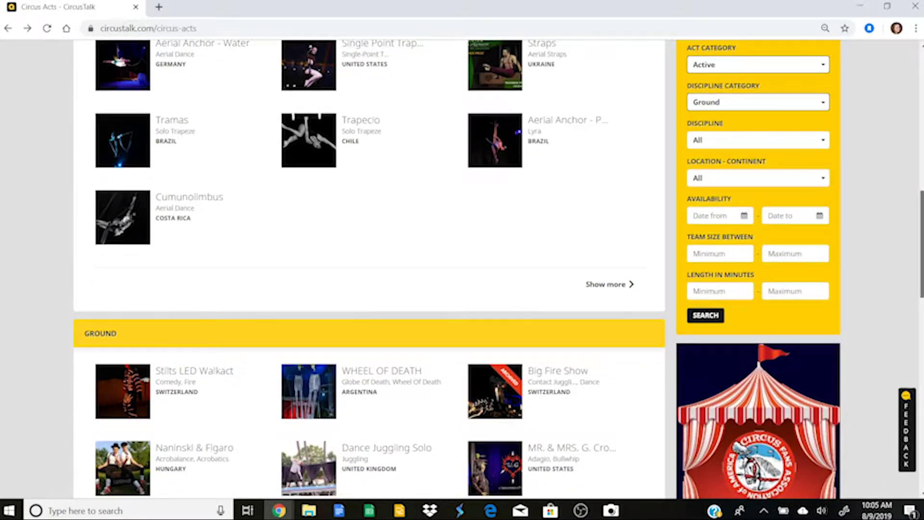
click(770, 139)
scroll(831, 260, down, 7)
scroll(831, 260, down, 4)
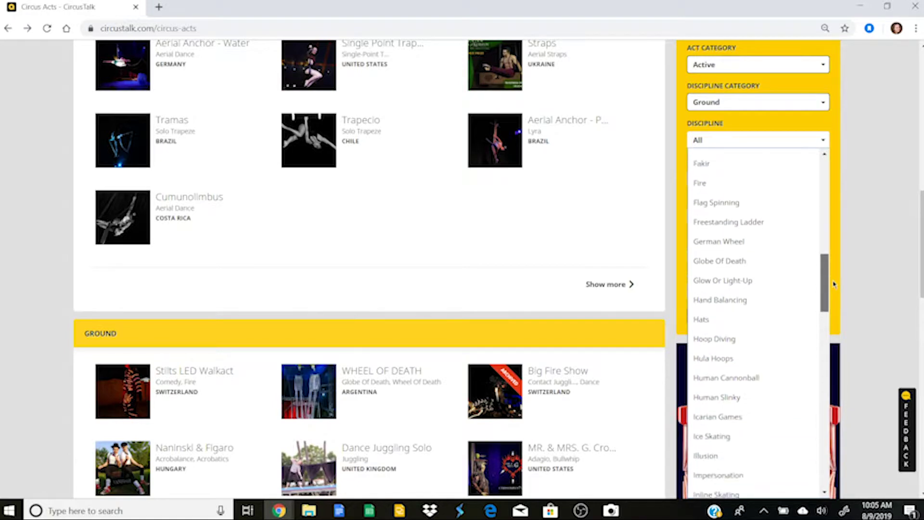
click(793, 276)
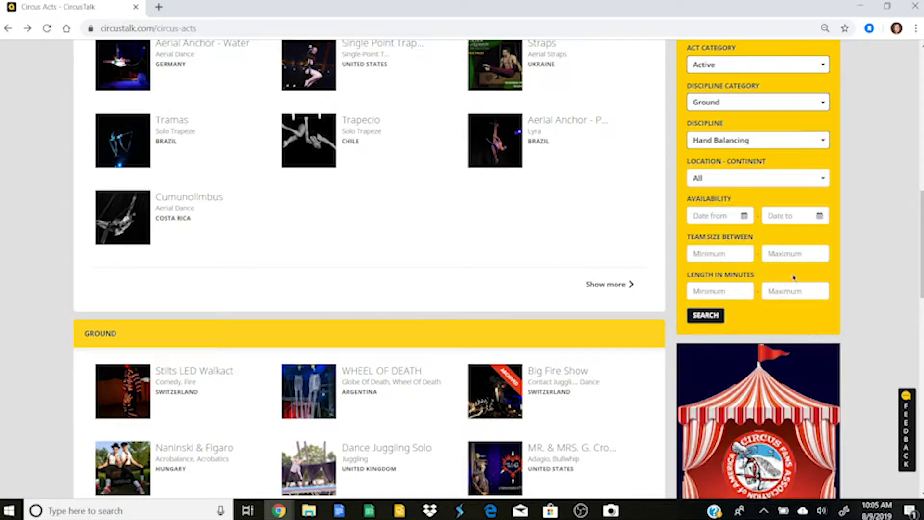
click(750, 183)
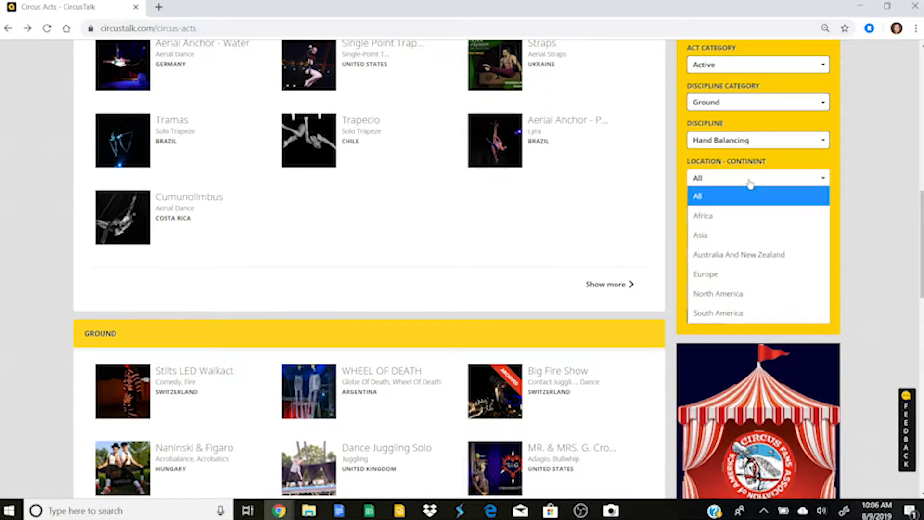
click(754, 201)
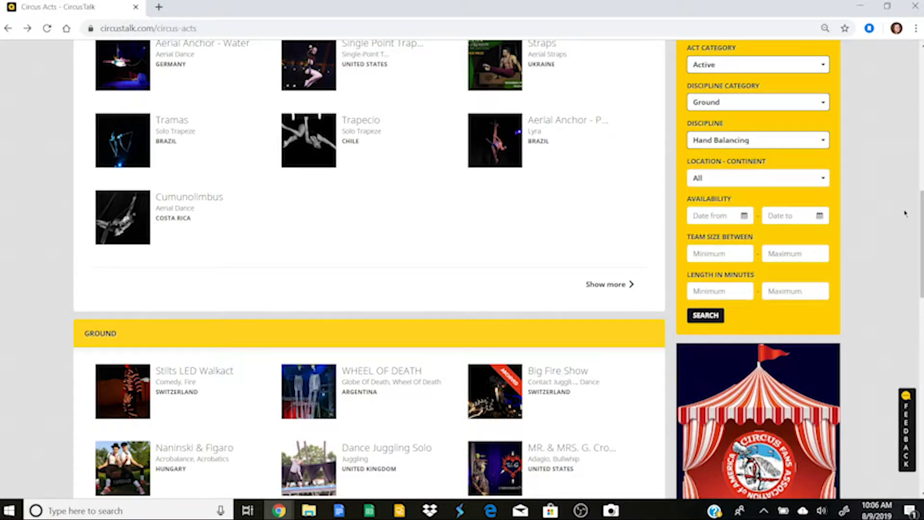
Set availability from Aug. 09, 2019 to Sept. 01, 2020
scroll(716, 192, down, 1)
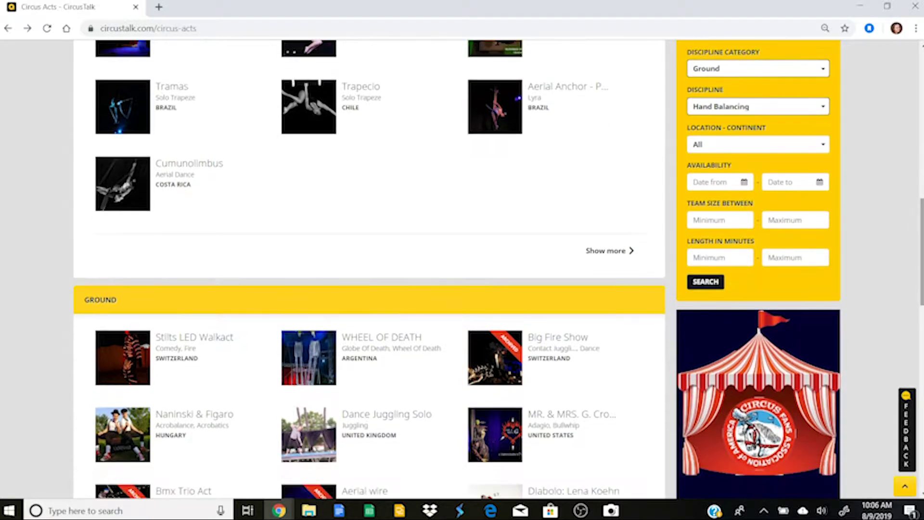
click(714, 189)
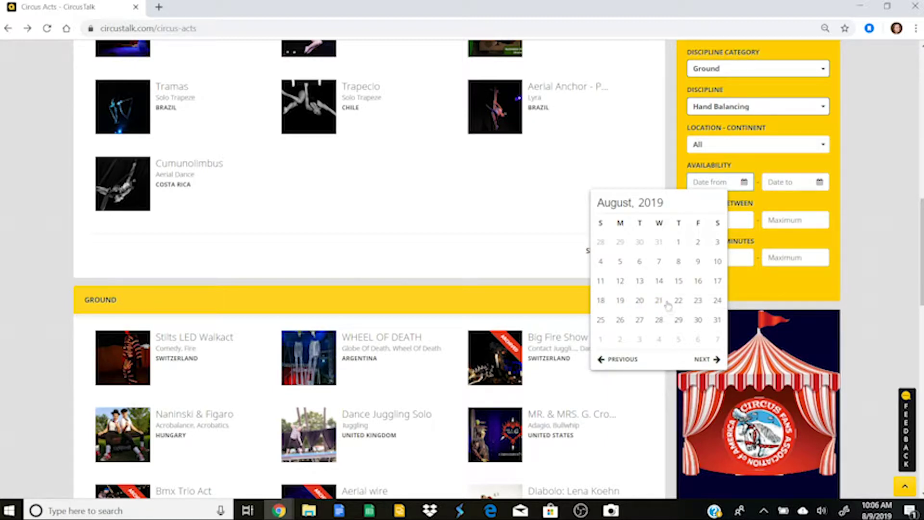
click(699, 262)
click(784, 186)
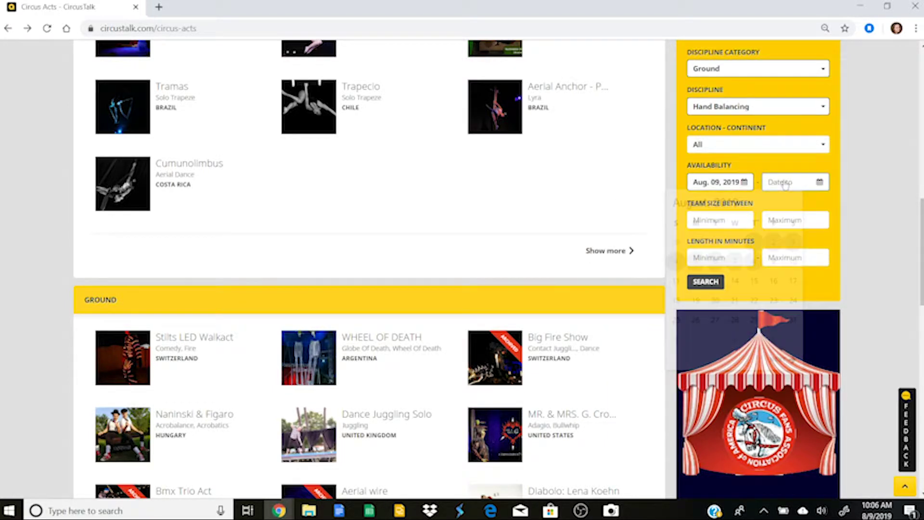
click(780, 361)
click(780, 360)
click(780, 360)
click(780, 360)
click(780, 360)
click(780, 360)
click(780, 360)
click(780, 360)
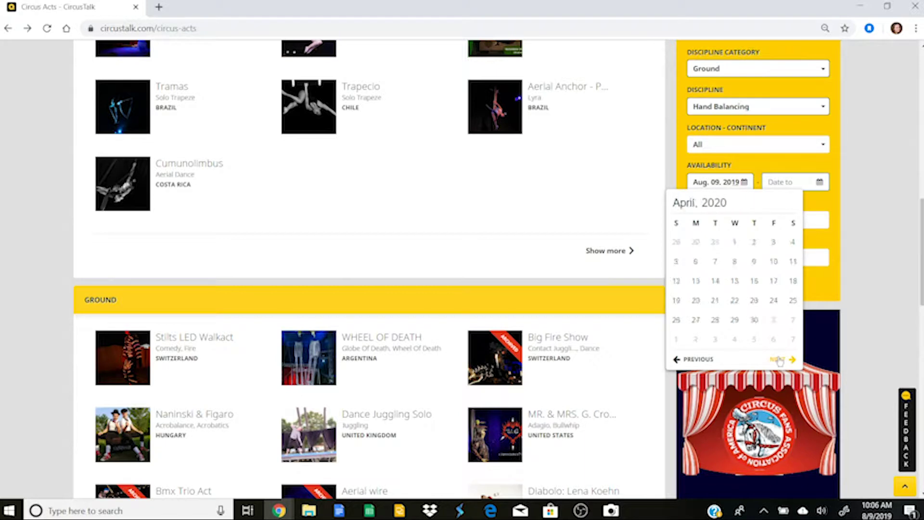
click(780, 360)
click(780, 360)
click(780, 360)
click(780, 360)
click(780, 360)
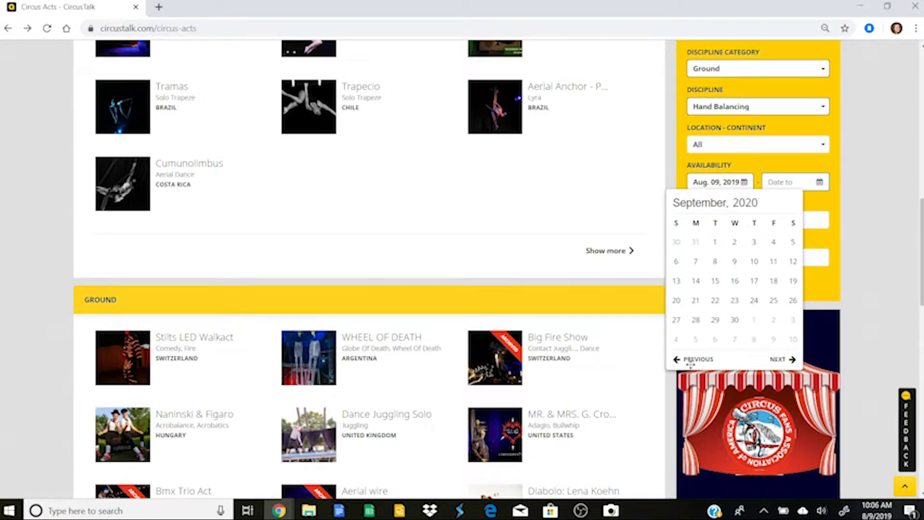
click(715, 243)
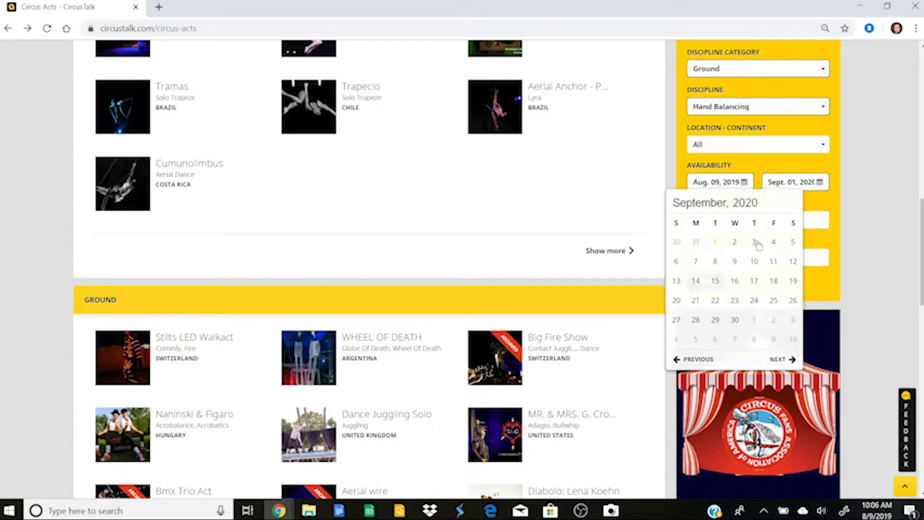
Set team size between 1 and 3 and act length between 2 and 8 minutes
click(730, 223)
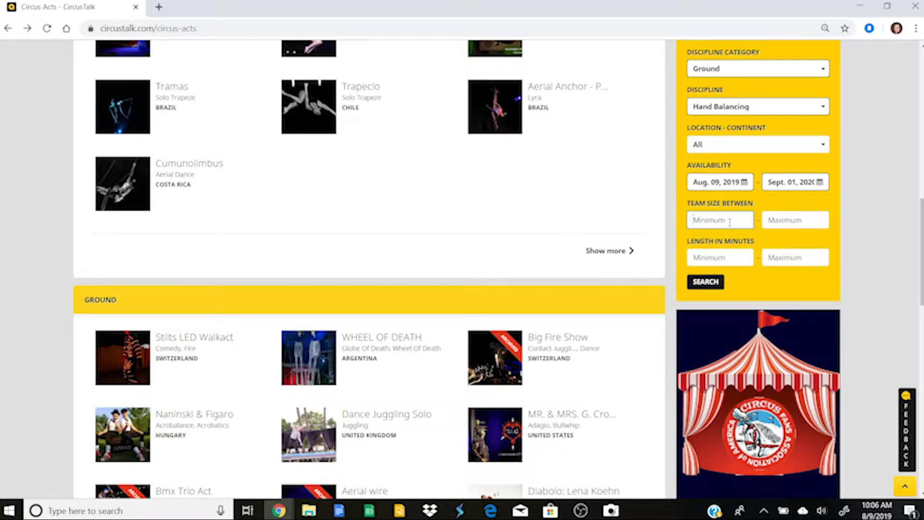
text(1)
click(784, 219)
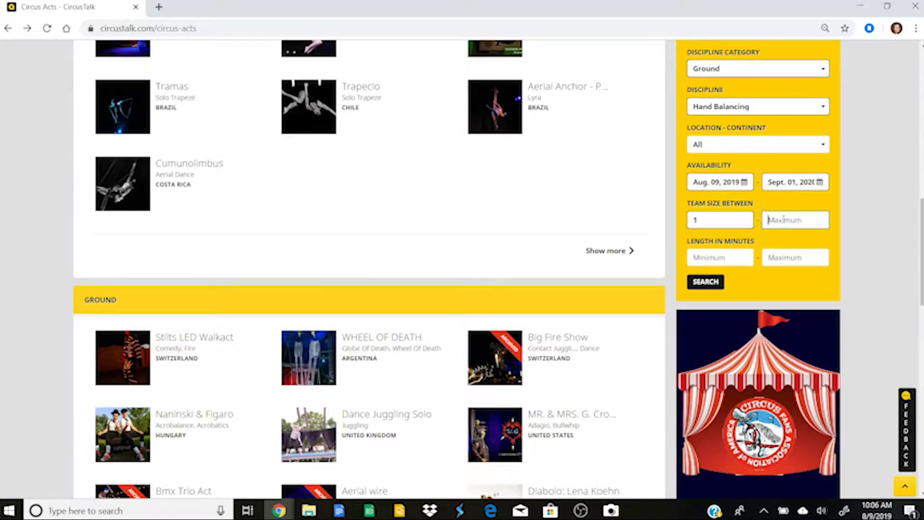
text(3)
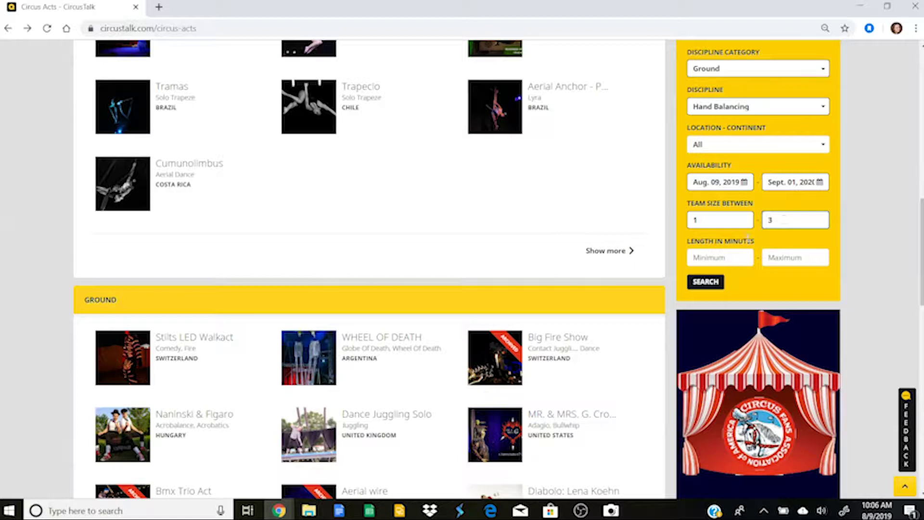
click(752, 257)
text(2)
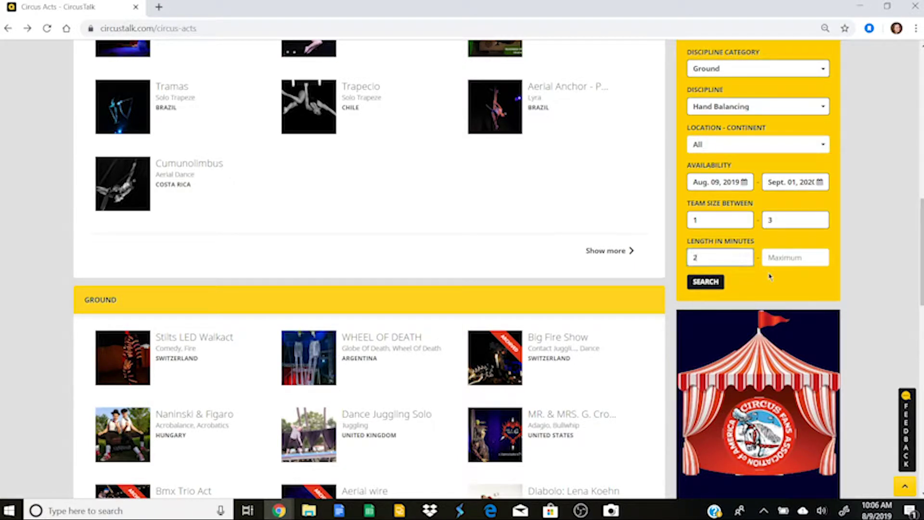
click(769, 258)
text(8)
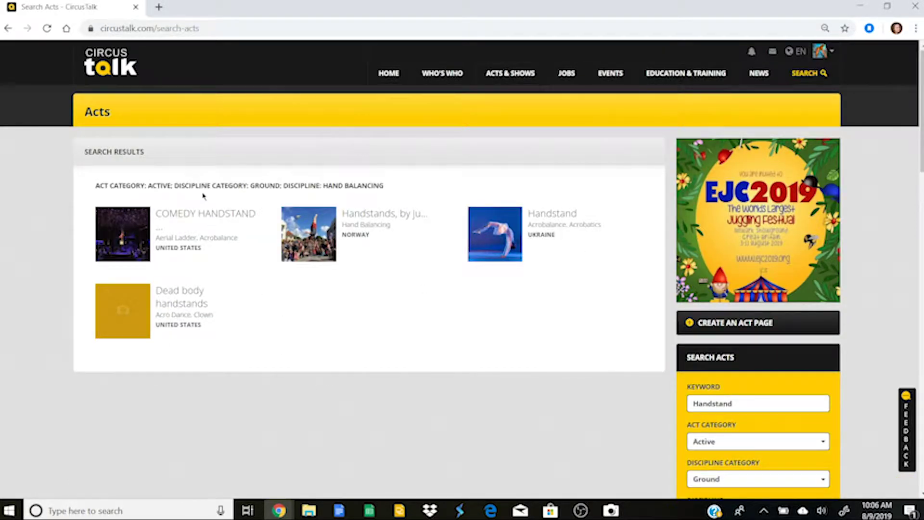
Open the COMEDY HANDSTAND act from the search results
click(330, 258)
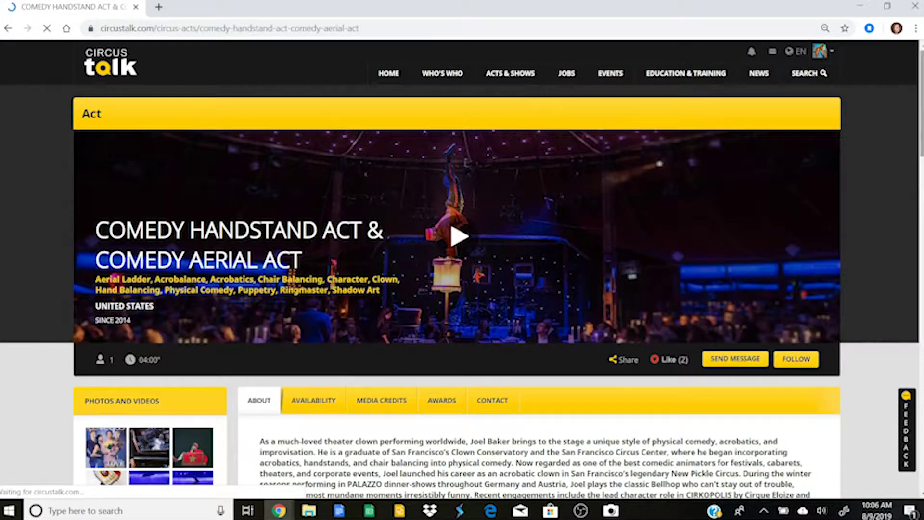
scroll(463, 270, down, 3)
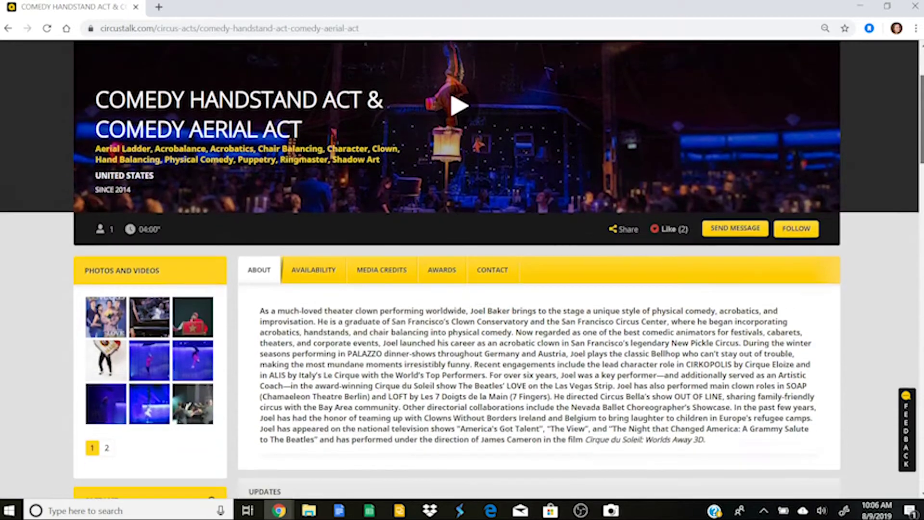
scroll(462, 249, down, 1)
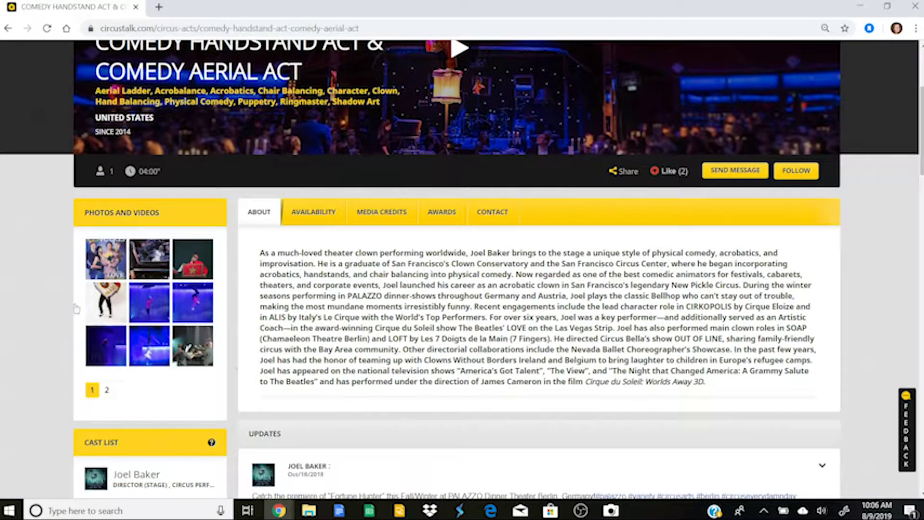
scroll(878, 160, down, 1)
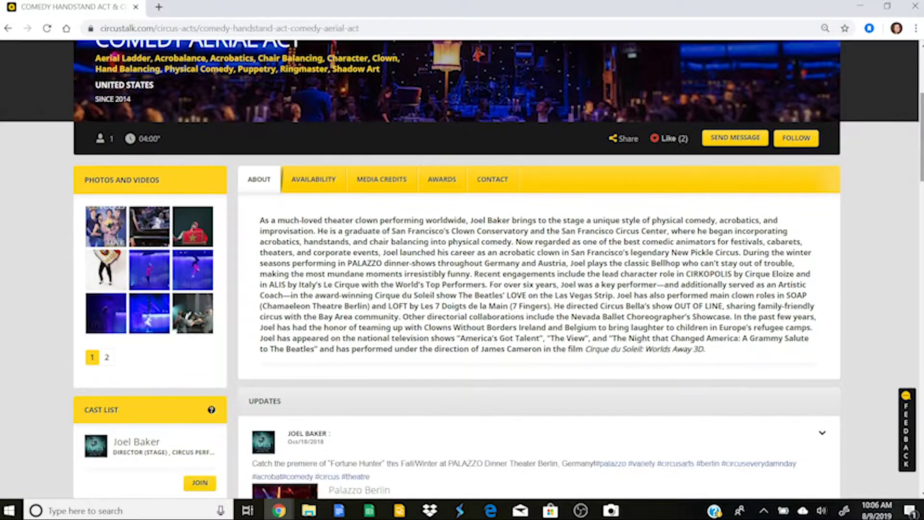
View the Availability, Media Credits, Awards and Contact tabs, then open the cast member's profile
click(323, 181)
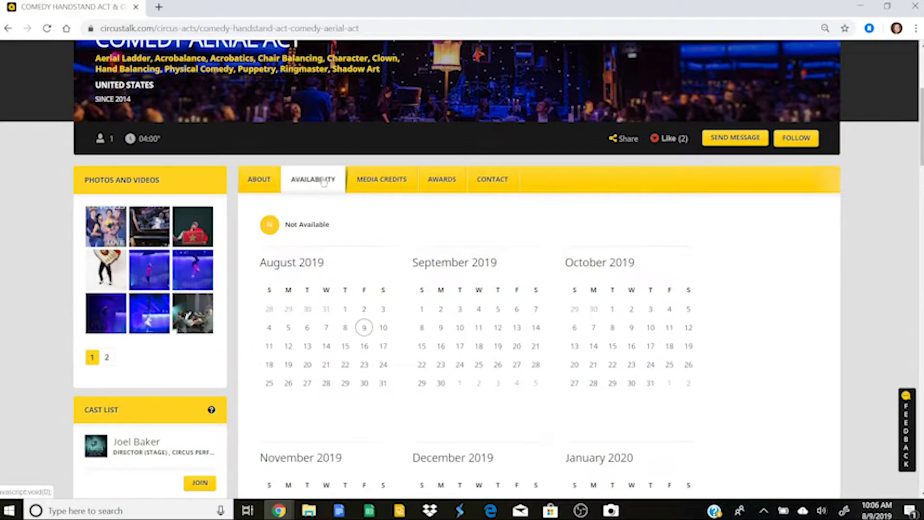
click(380, 185)
click(447, 189)
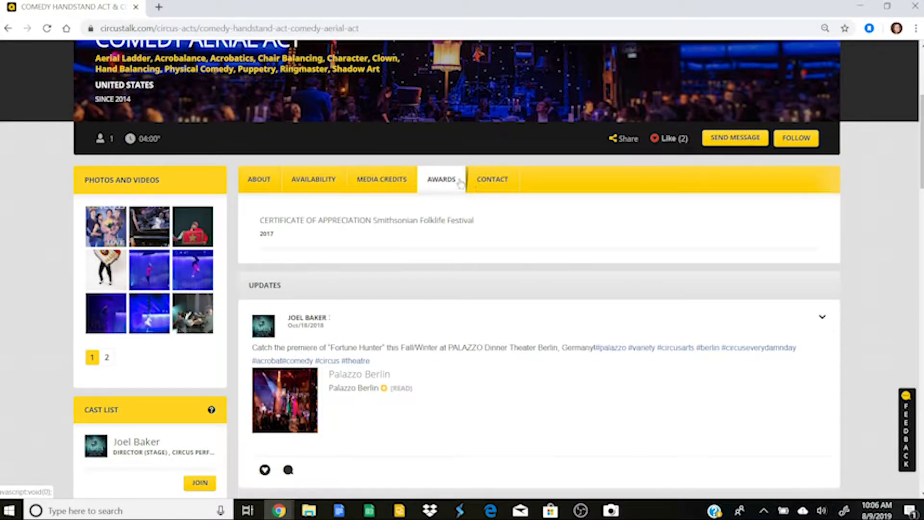
click(494, 187)
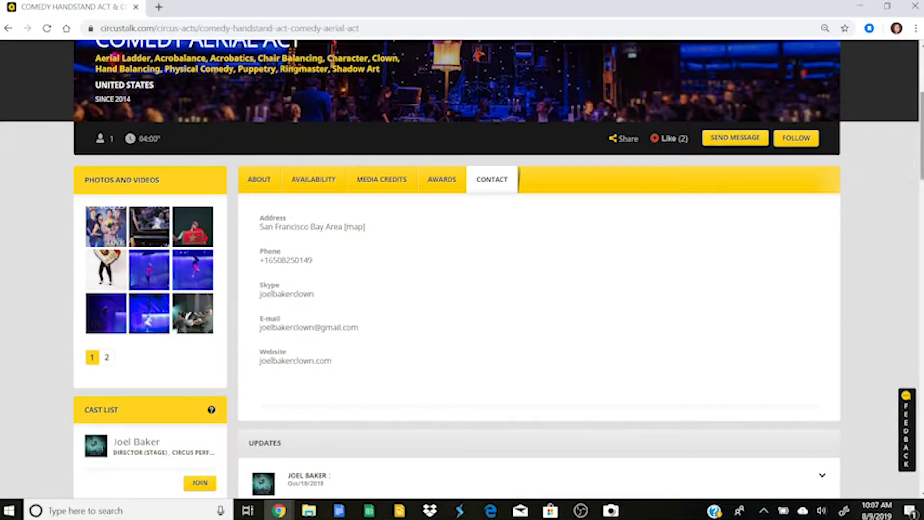
scroll(355, 219, down, 4)
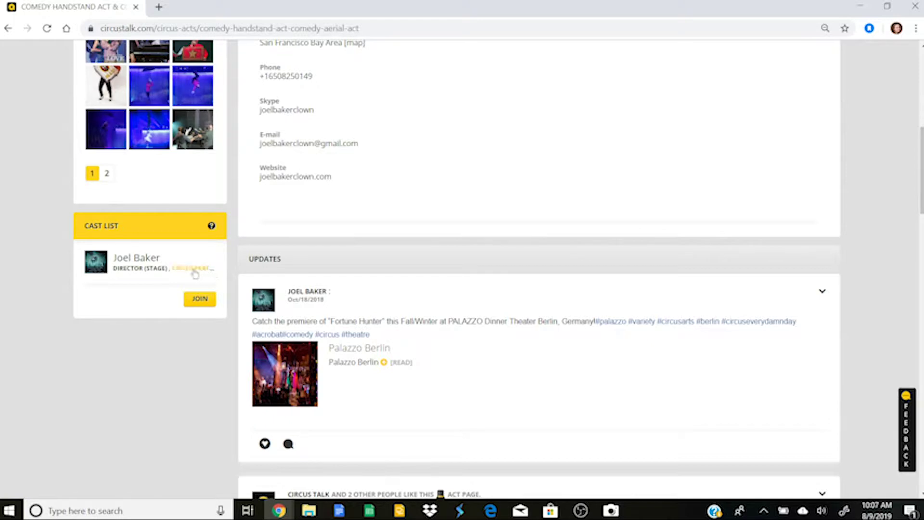
click(141, 262)
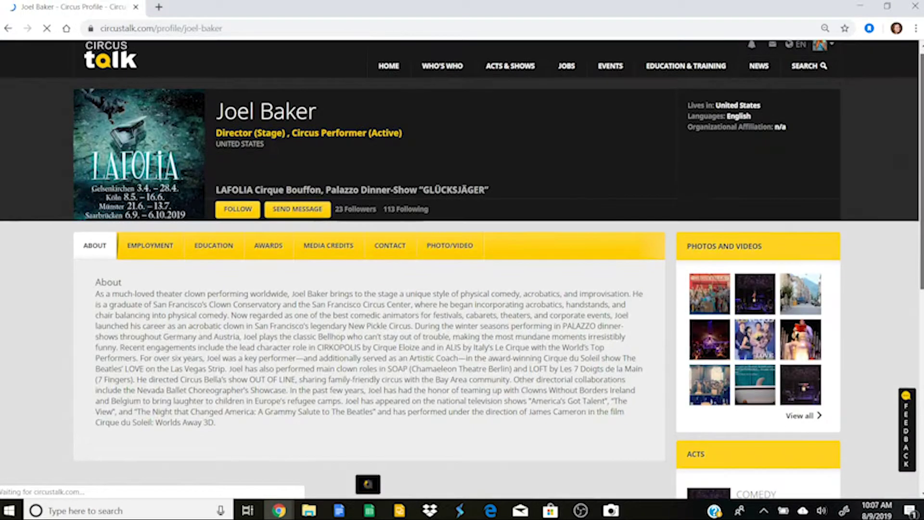
Scroll through the director's personal profile page
scroll(462, 269, down, 3)
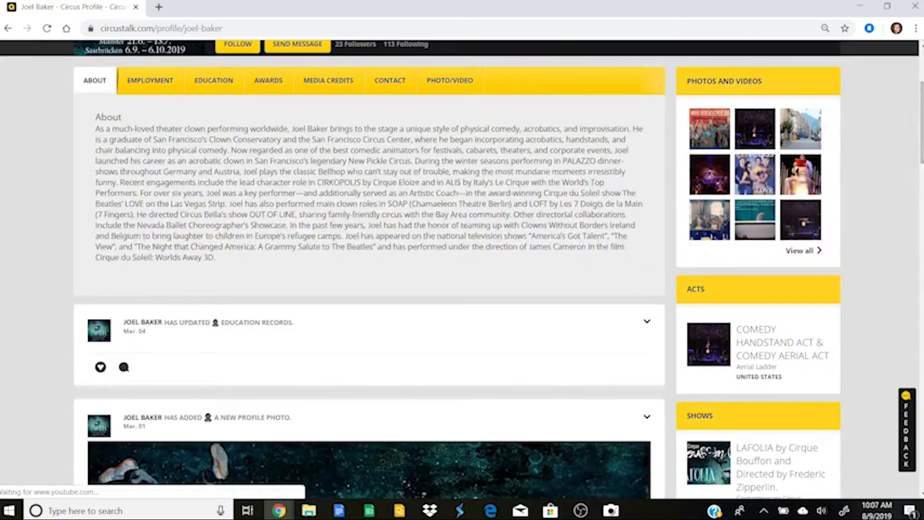
scroll(462, 270, down, 1)
scroll(462, 269, up, 5)
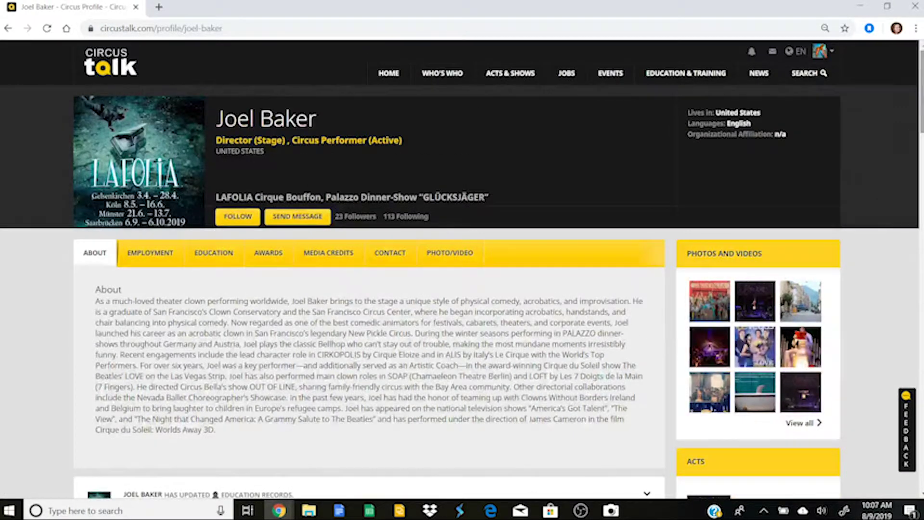
scroll(914, 88, down, 8)
scroll(913, 88, up, 8)
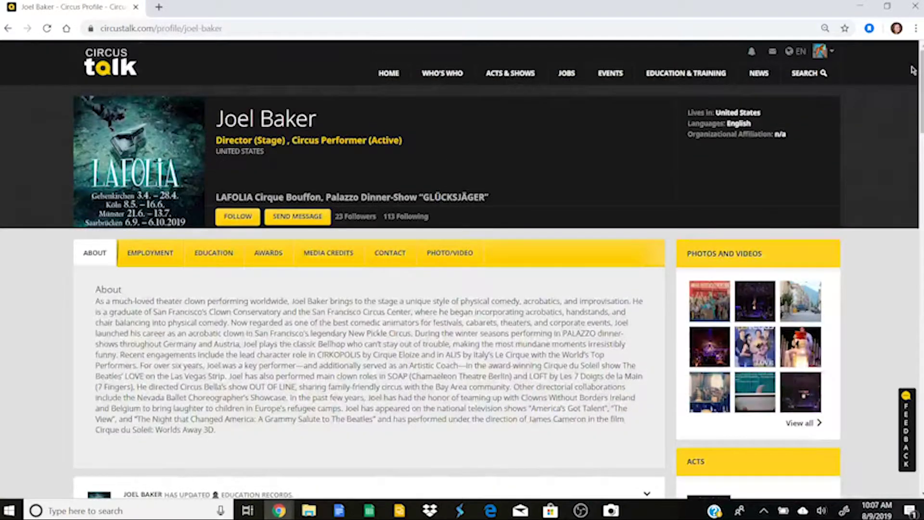
mouse_move(506, 74)
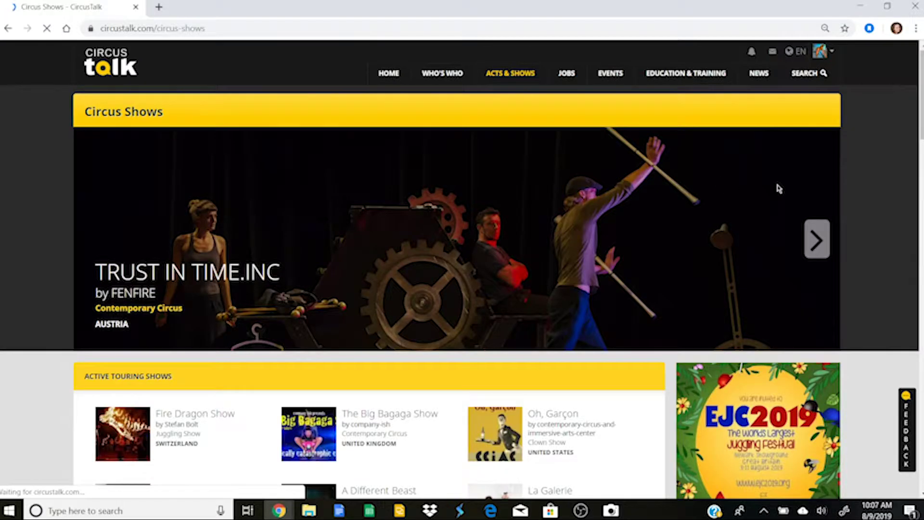
Scroll through the active touring, fixed-location and past show listings, then back up
scroll(779, 188, down, 3)
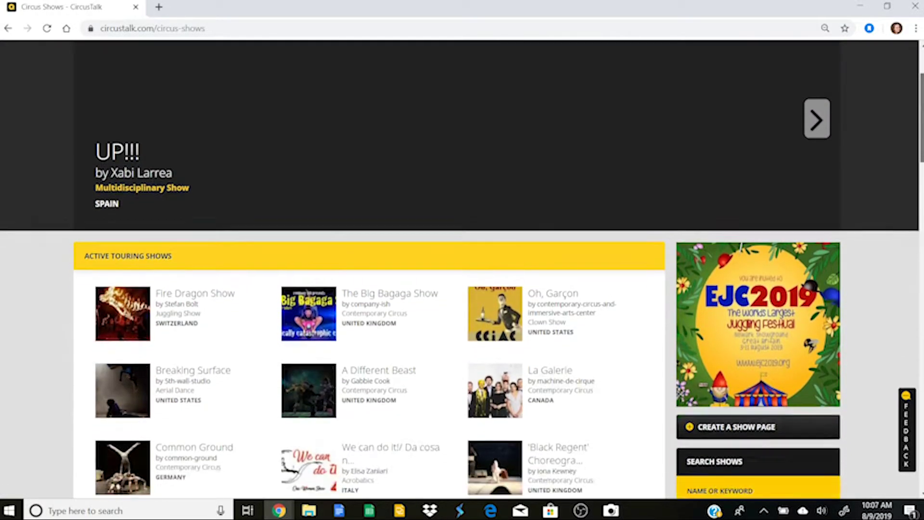
scroll(462, 270, down, 5)
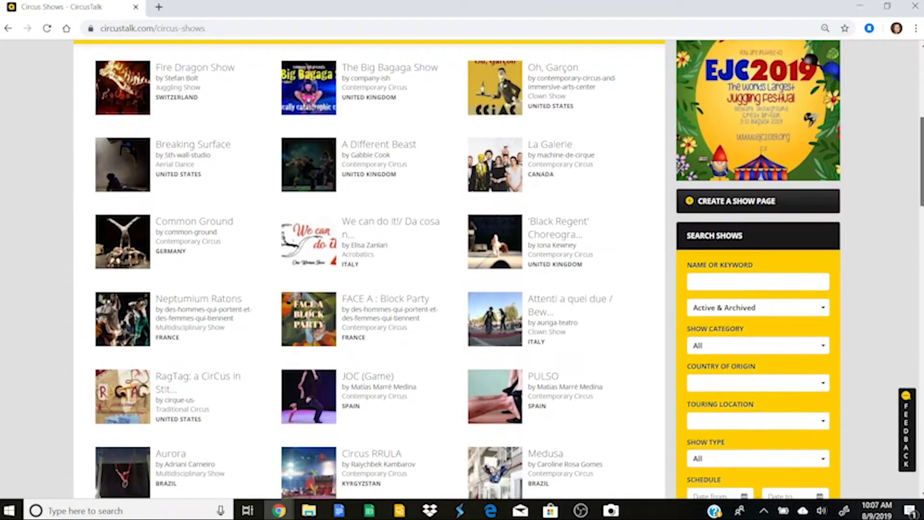
scroll(255, 102, up, 2)
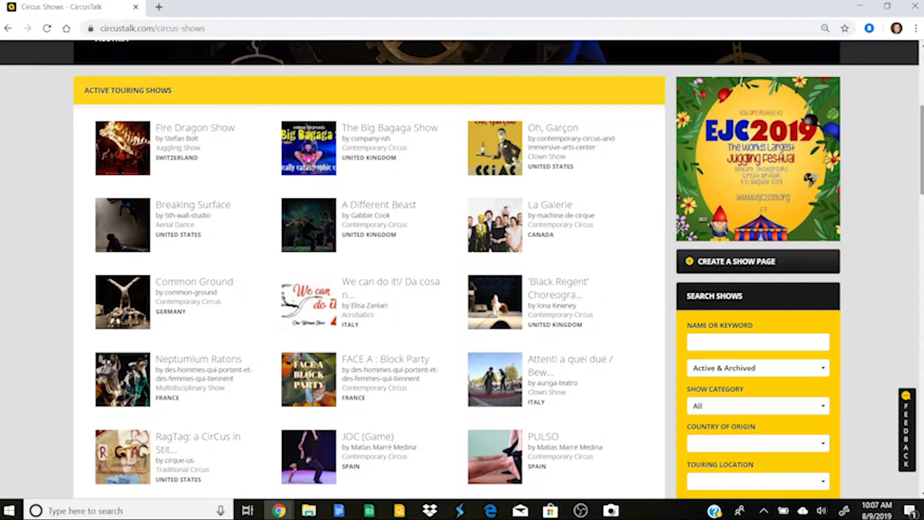
scroll(45, 107, down, 4)
scroll(369, 270, down, 8)
scroll(369, 270, up, 2)
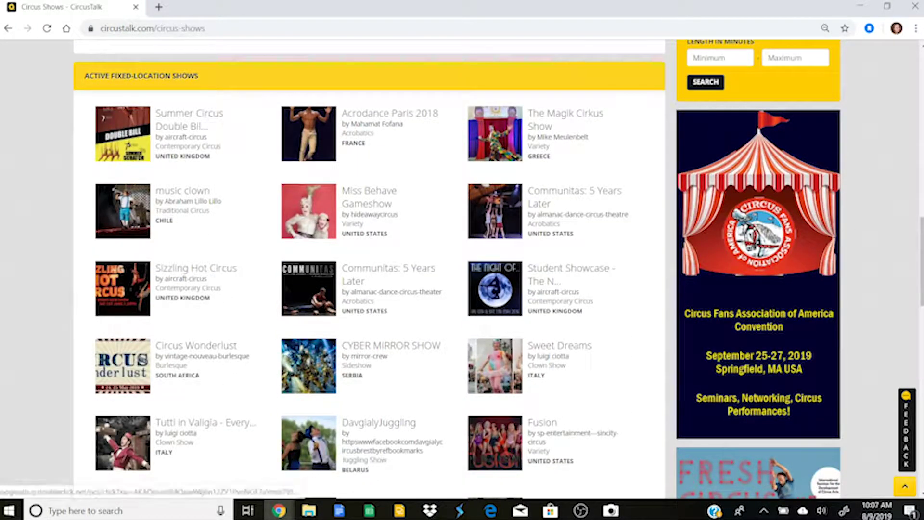
scroll(601, 84, down, 10)
scroll(368, 269, down, 4)
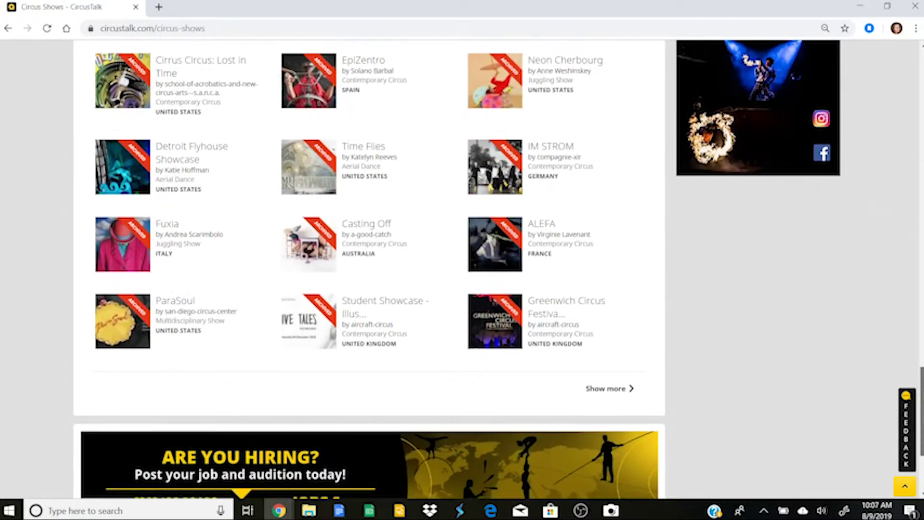
drag(920, 439, 919, 202)
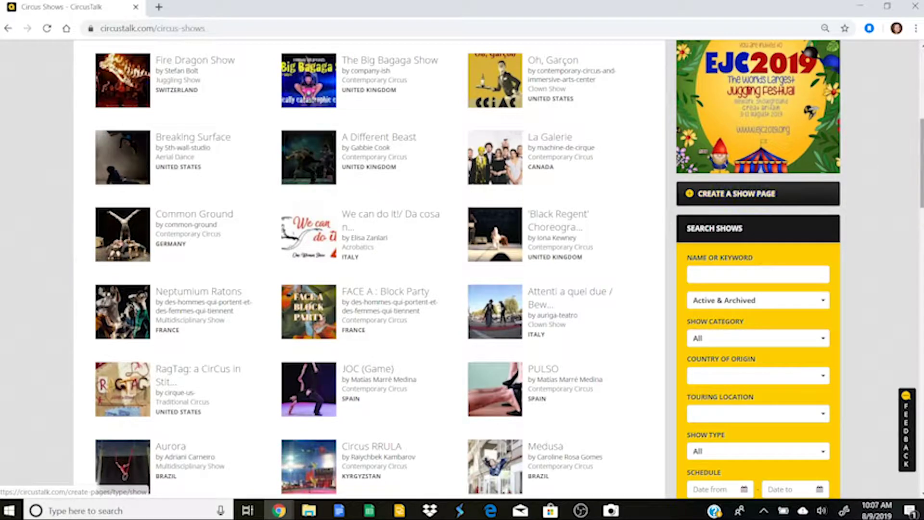
scroll(811, 215, down, 1)
scroll(370, 269, down, 1)
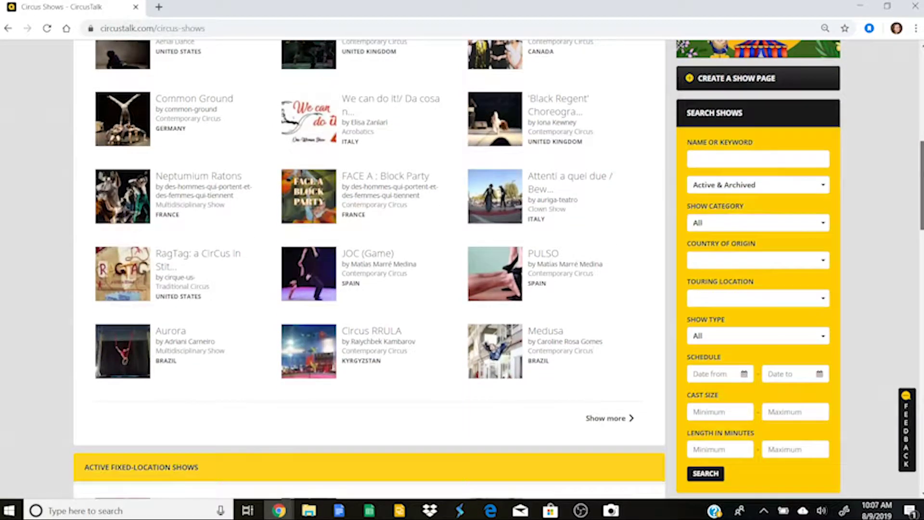
scroll(821, 421, down, 1)
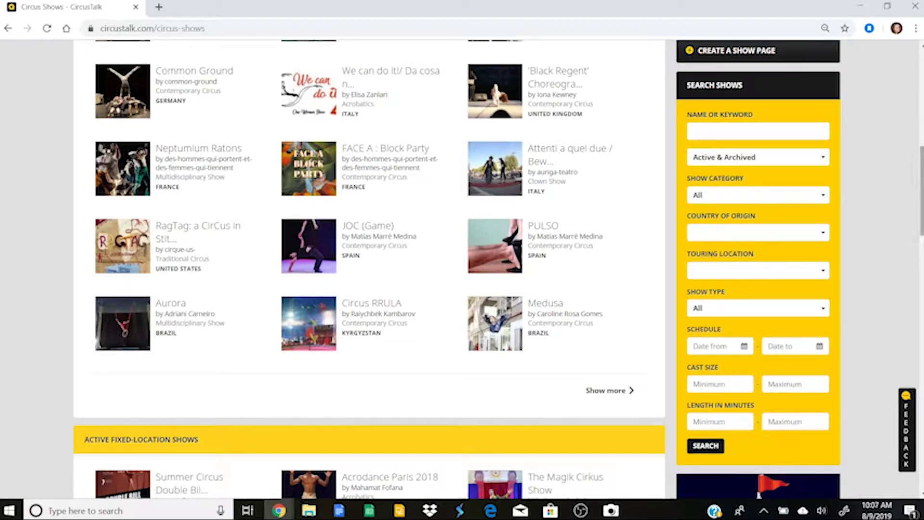
scroll(921, 192, up, 10)
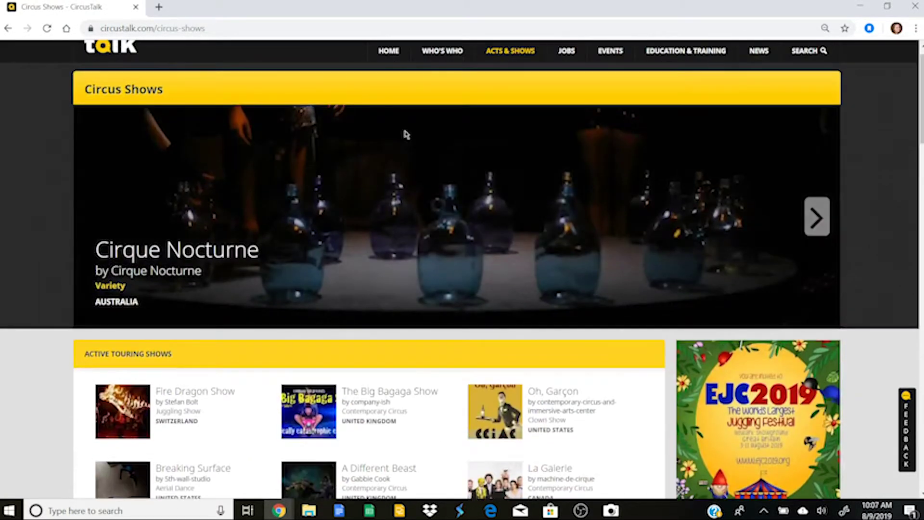
scroll(448, 130, up, 1)
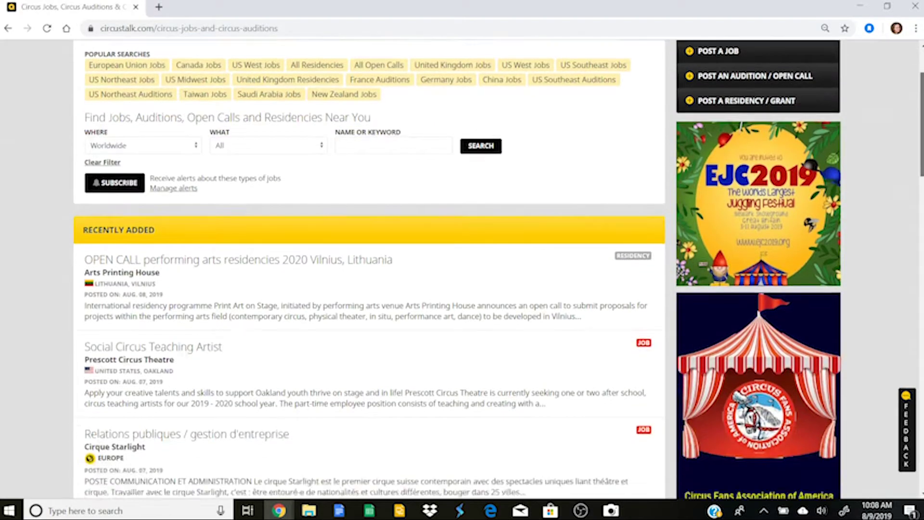
scroll(366, 270, down, 5)
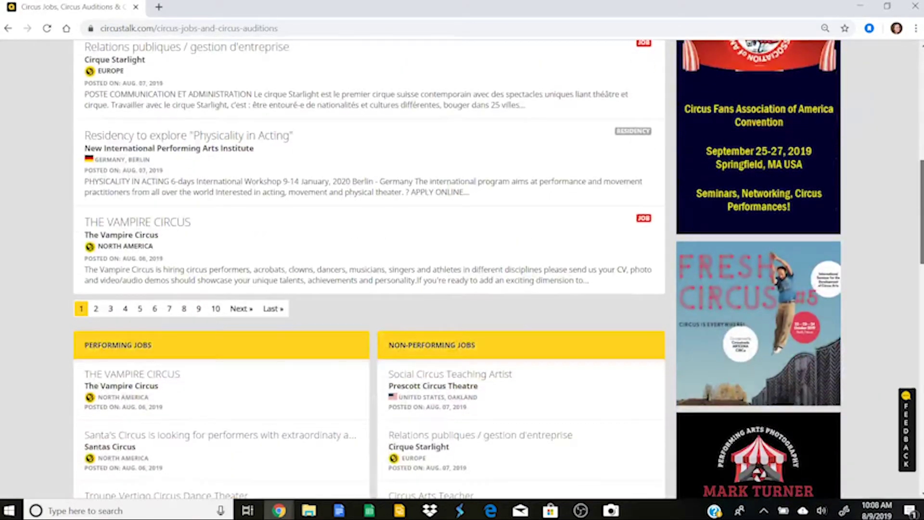
scroll(366, 269, up, 8)
scroll(921, 119, up, 5)
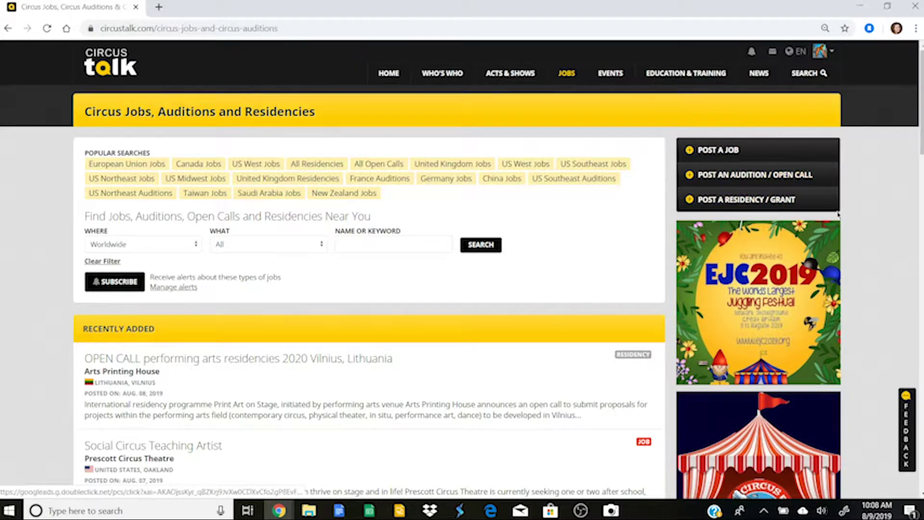
scroll(462, 269, down, 3)
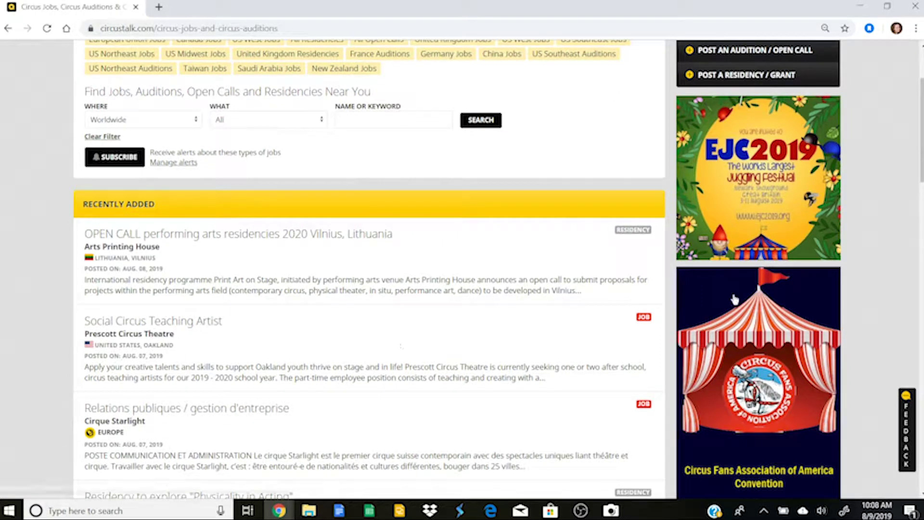
scroll(462, 269, down, 3)
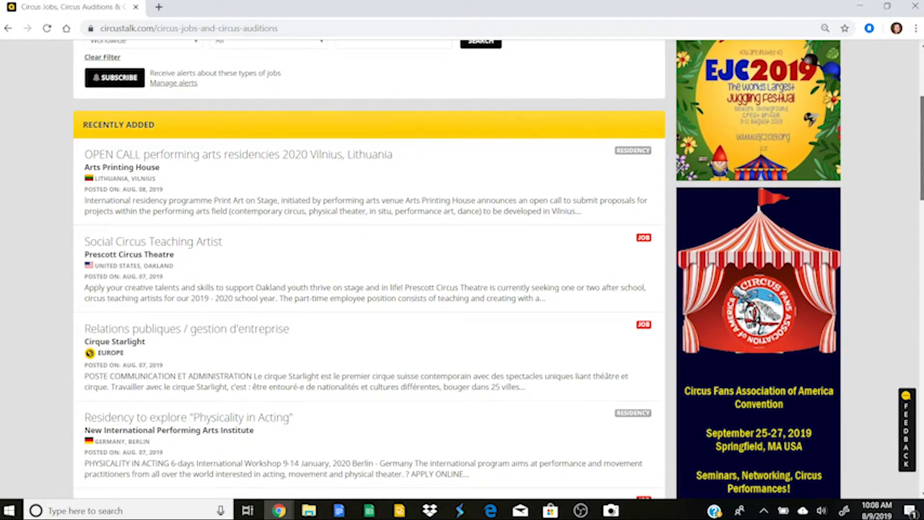
scroll(462, 269, down, 6)
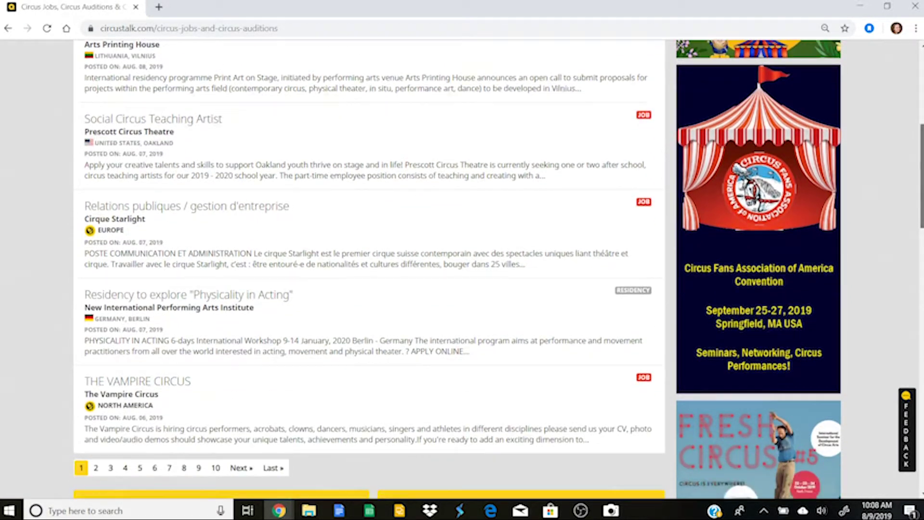
scroll(462, 269, down, 4)
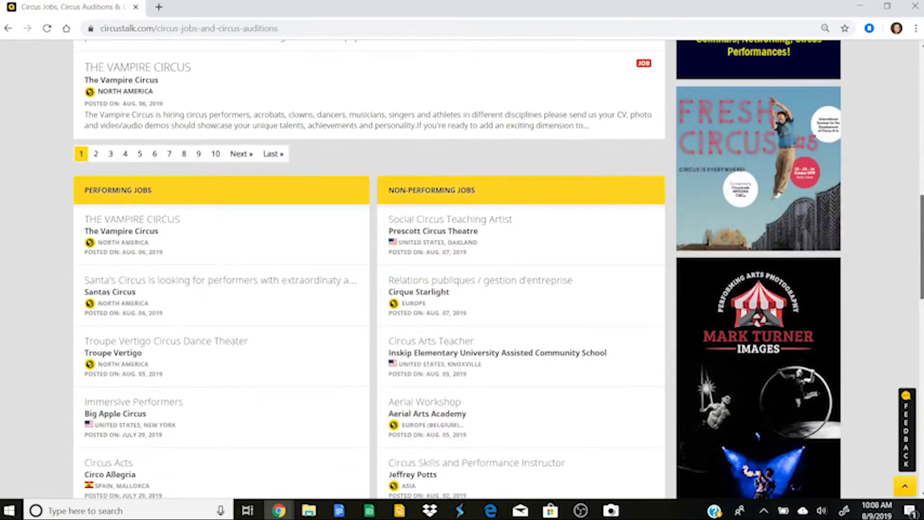
scroll(462, 269, down, 1)
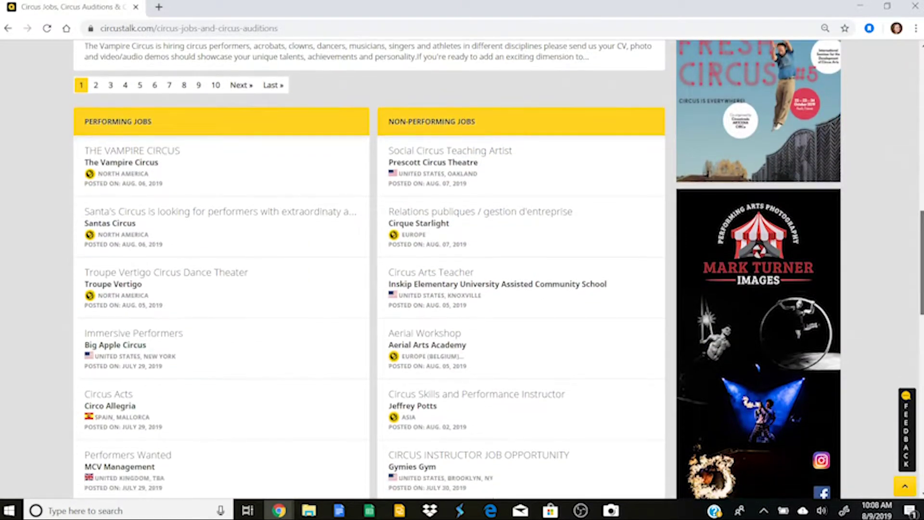
scroll(103, 297, down, 1)
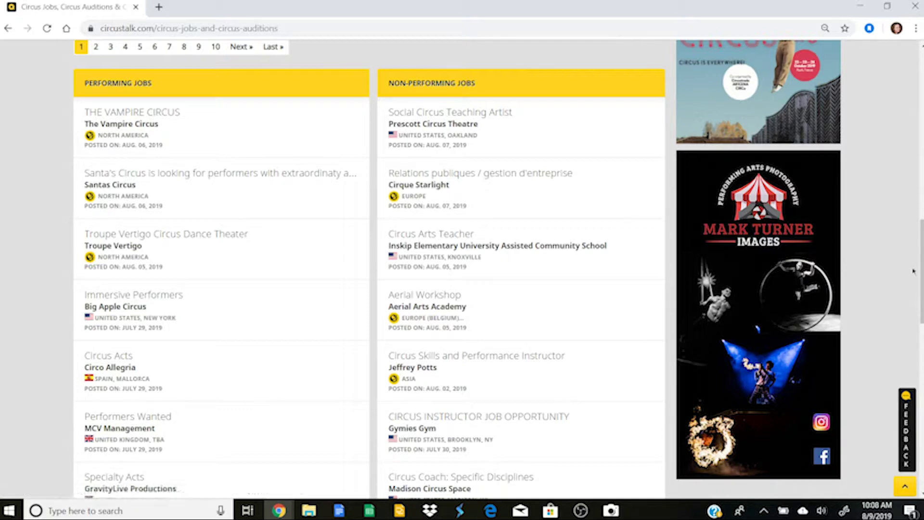
scroll(920, 269, down, 6)
scroll(338, 229, down, 5)
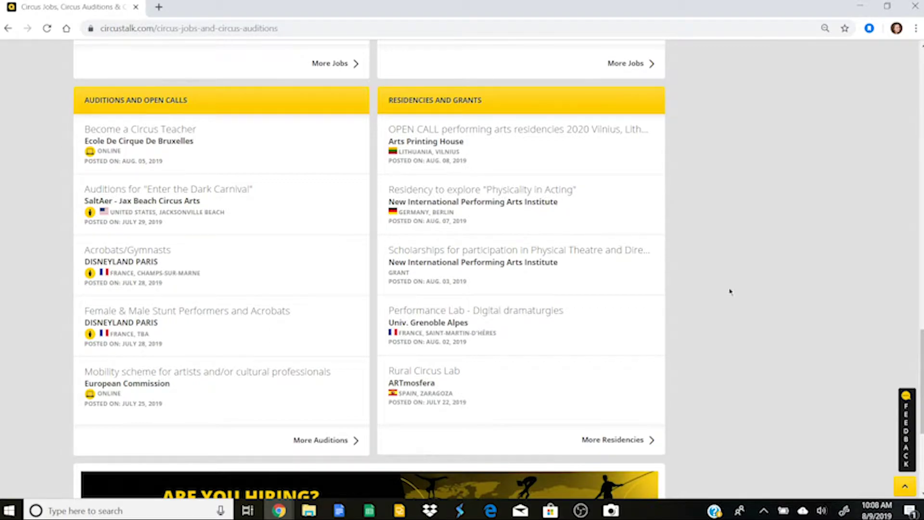
scroll(770, 270, down, 10)
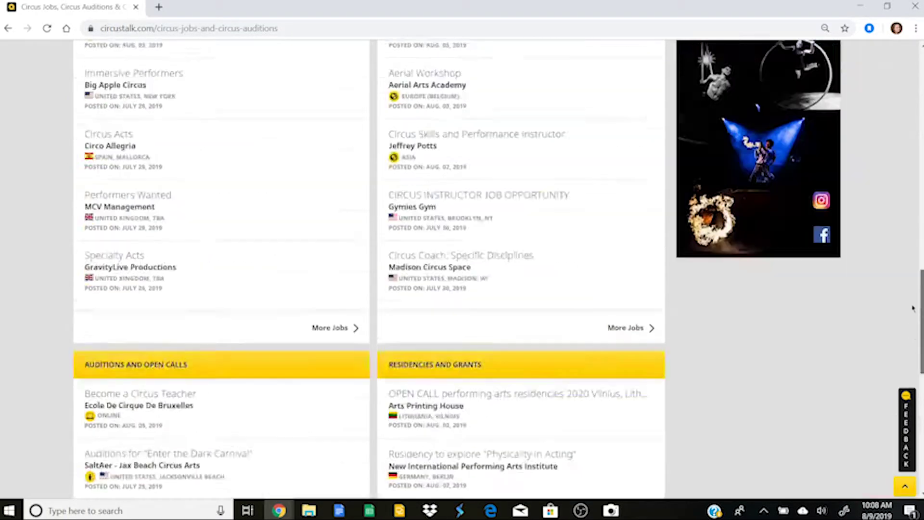
scroll(907, 185, up, 7)
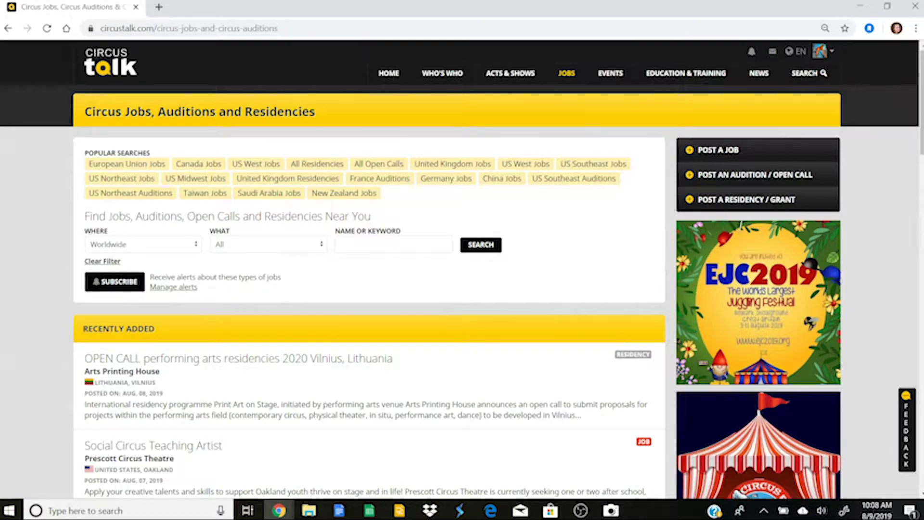
drag(922, 83, 868, 98)
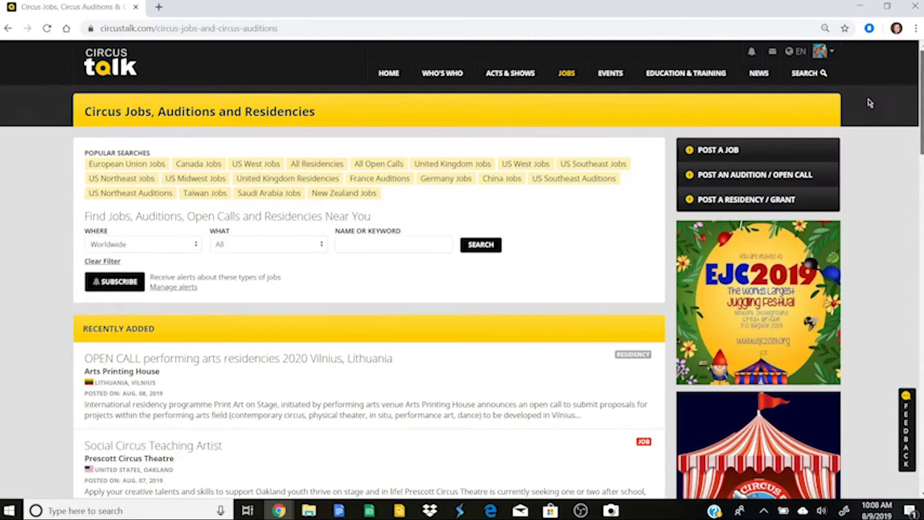
Set WHERE to United States and WHAT to Jobs
click(166, 245)
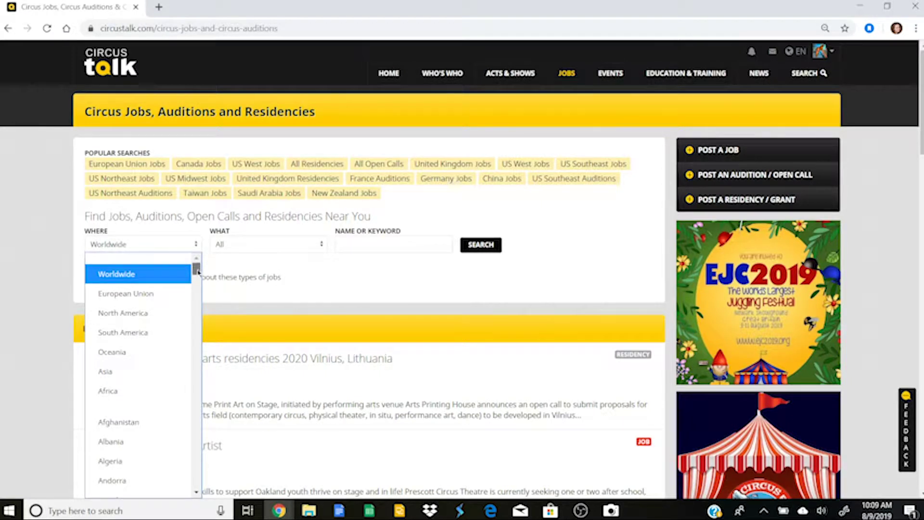
drag(197, 271, 197, 481)
click(172, 388)
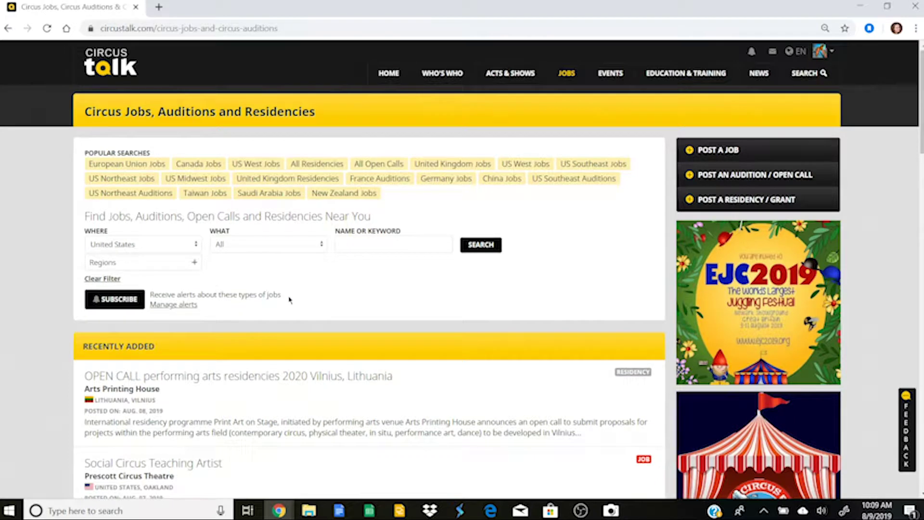
click(271, 245)
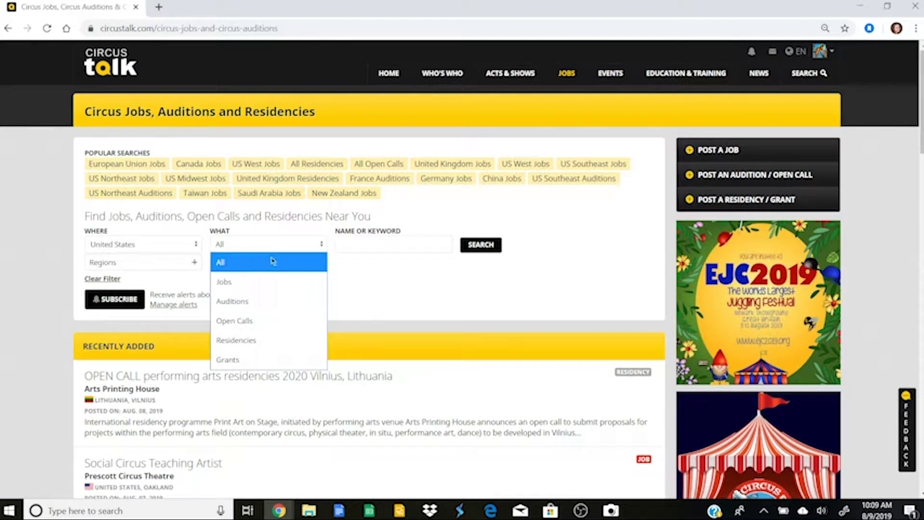
click(273, 281)
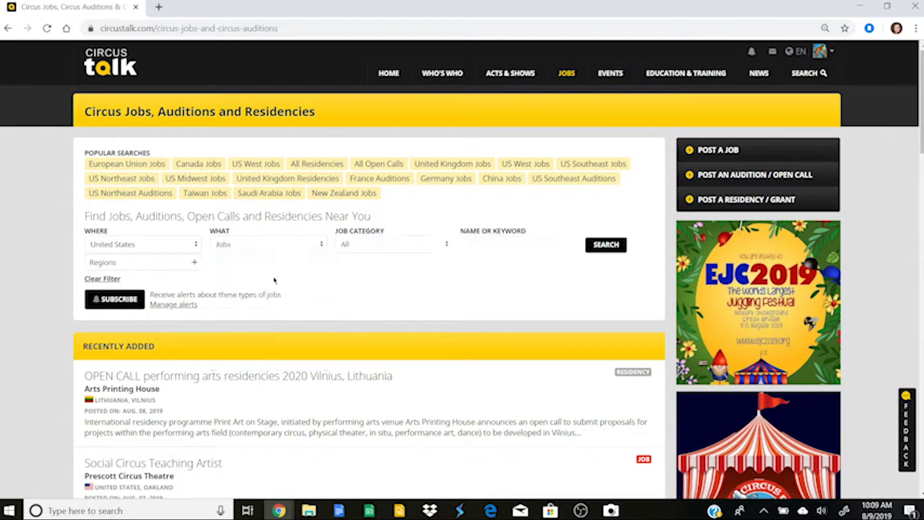
Add the Northeast region and Performing job category, then run the search
click(188, 265)
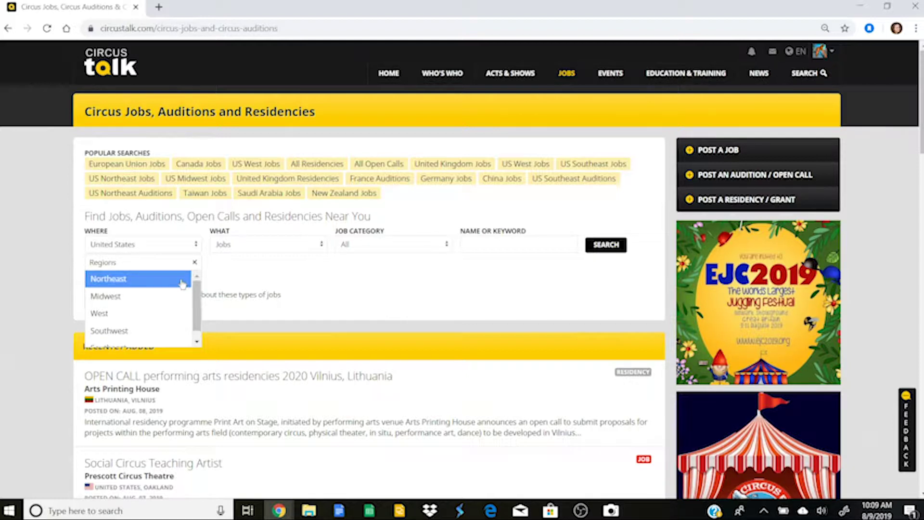
click(182, 281)
click(392, 303)
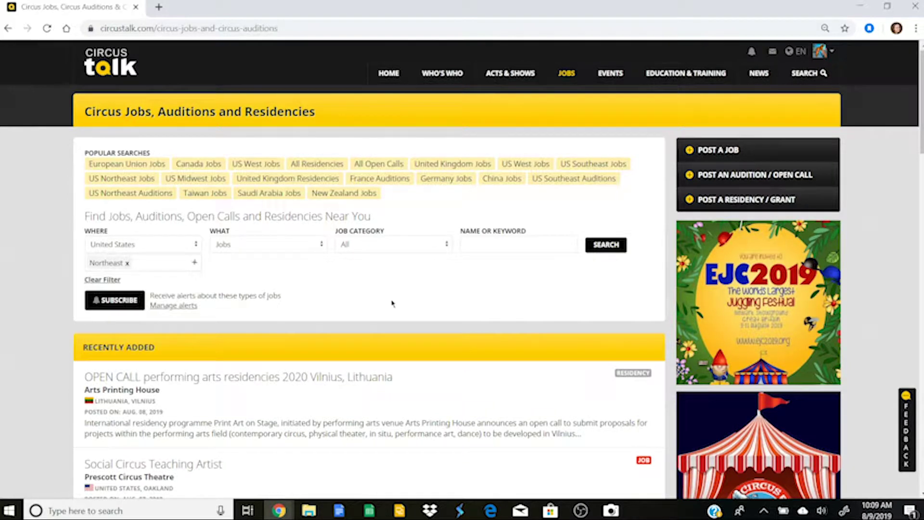
click(397, 251)
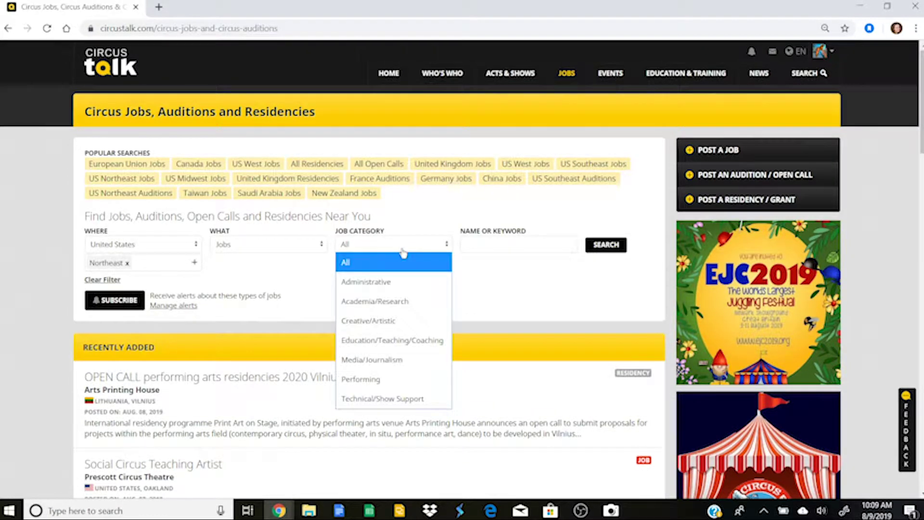
click(416, 380)
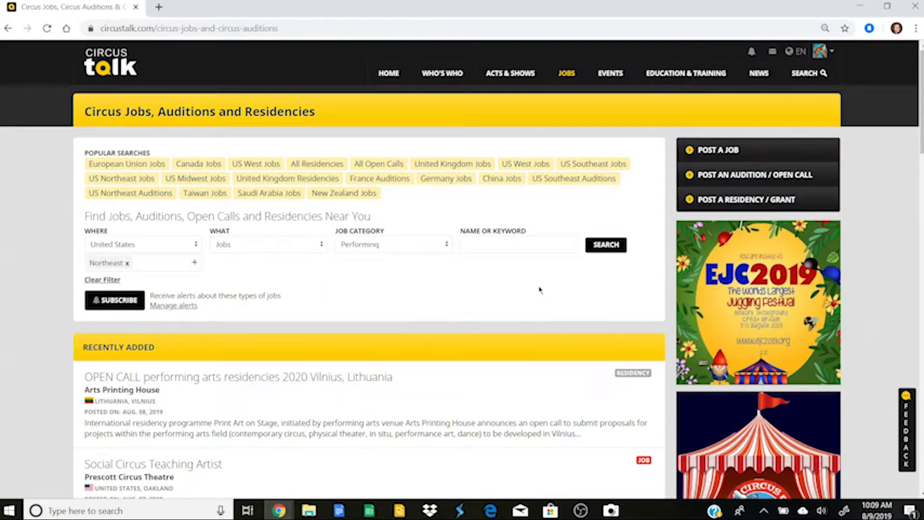
click(511, 243)
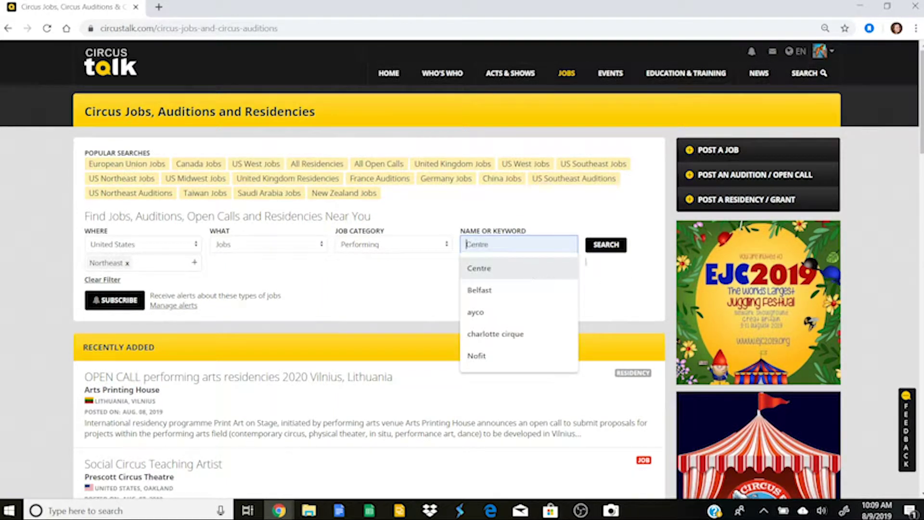
click(632, 291)
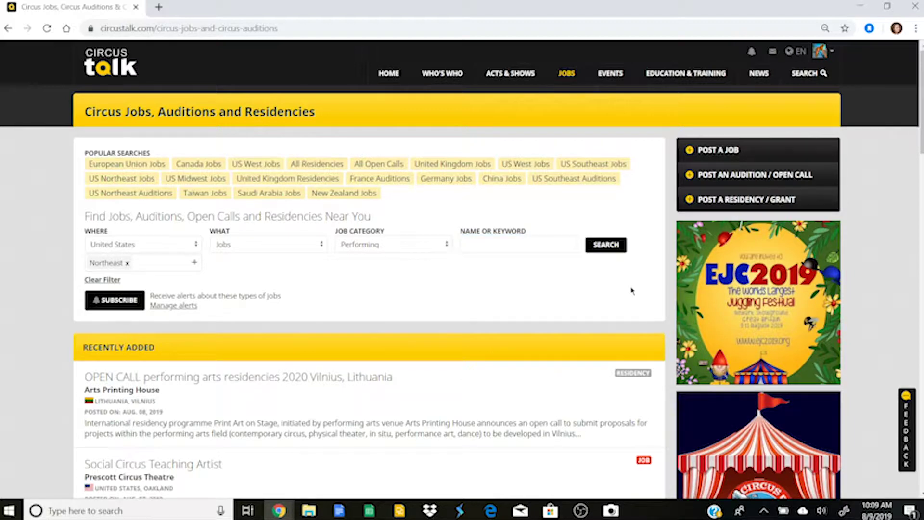
click(607, 246)
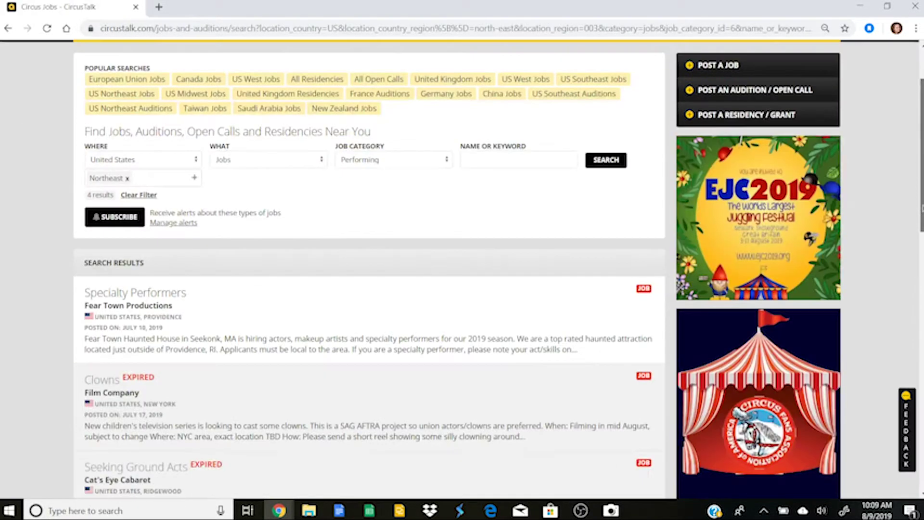
scroll(347, 170, down, 2)
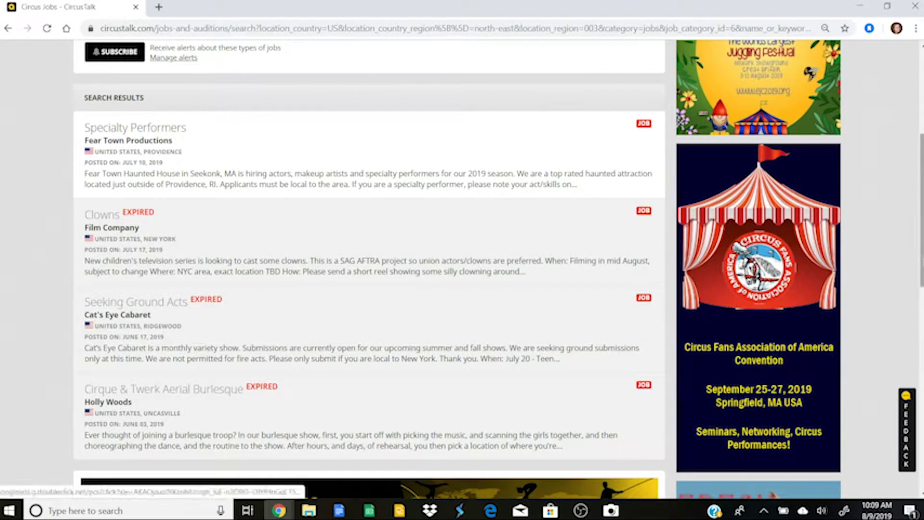
scroll(486, 364, down, 2)
scroll(311, 159, up, 3)
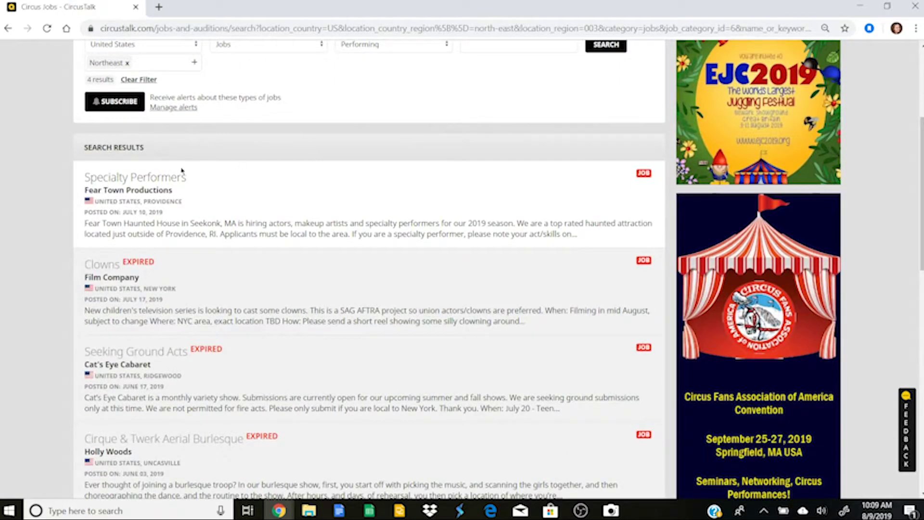
Open the Specialty Performers job posting and read its description, deadline and job details
click(169, 183)
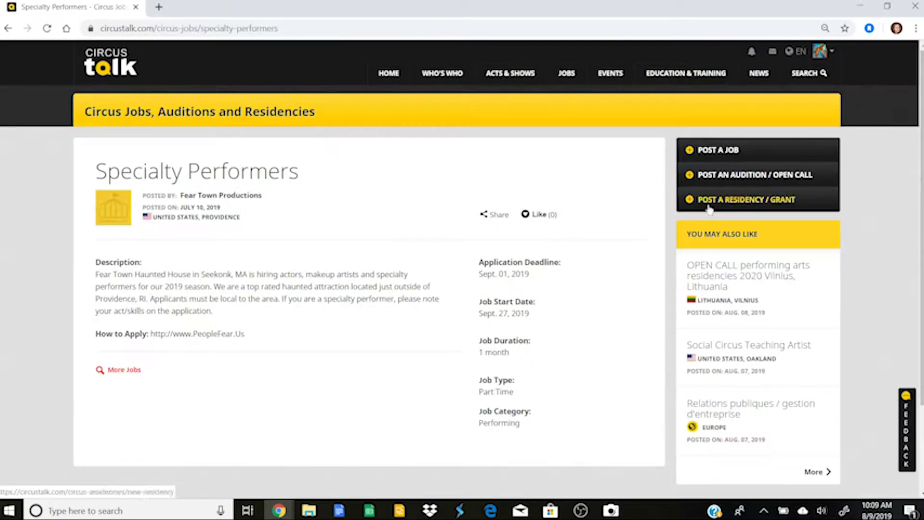
scroll(674, 193, down, 1)
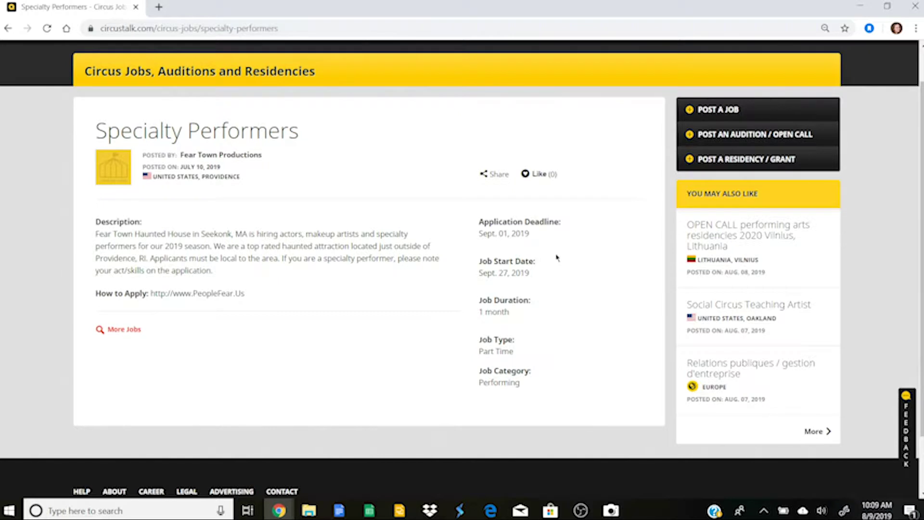
drag(557, 257, 465, 251)
click(546, 277)
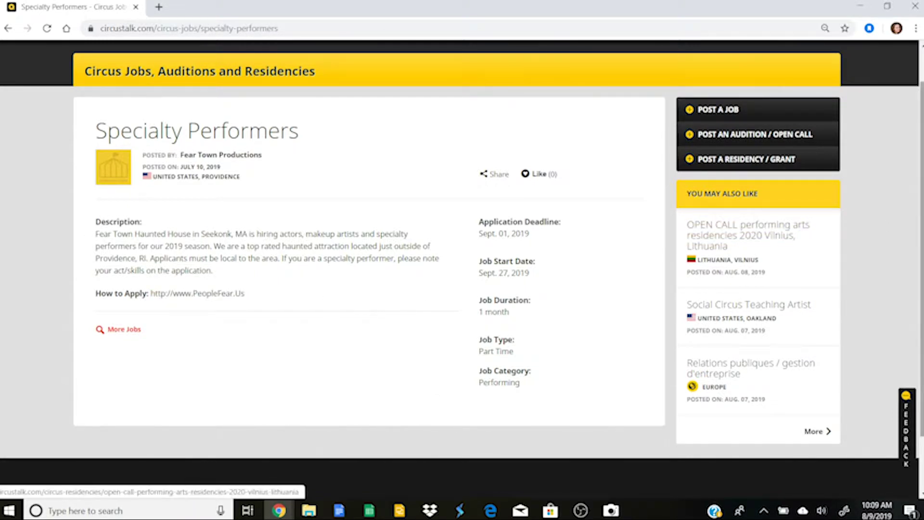
scroll(922, 268, down, 1)
scroll(911, 231, up, 2)
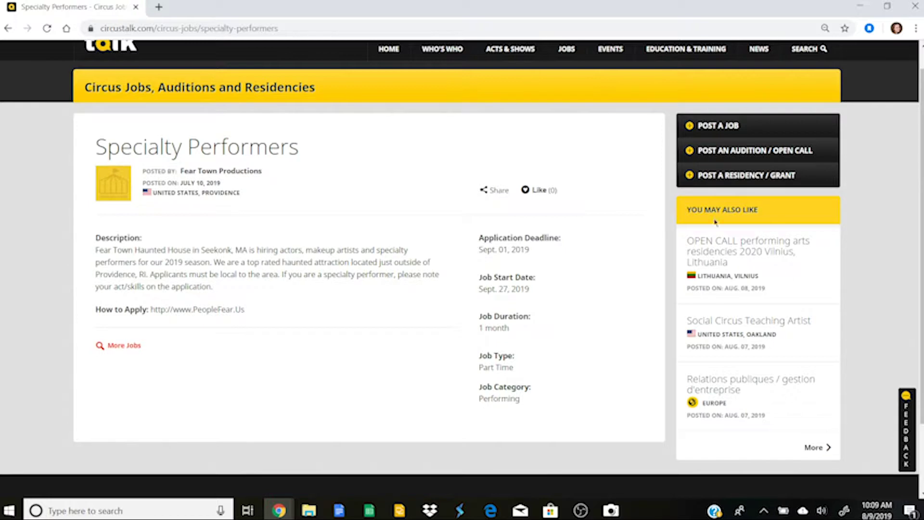
scroll(610, 82, up, 1)
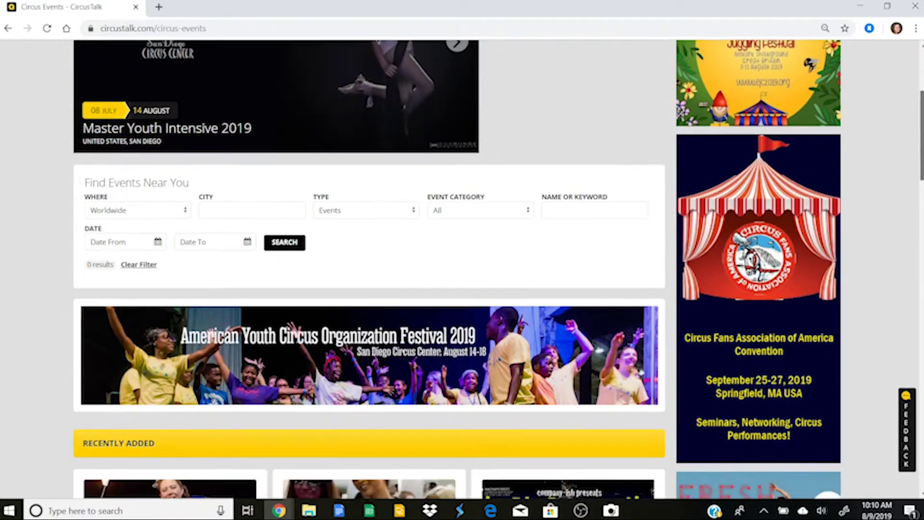
scroll(462, 270, up, 3)
scroll(462, 269, up, 2)
scroll(462, 270, down, 8)
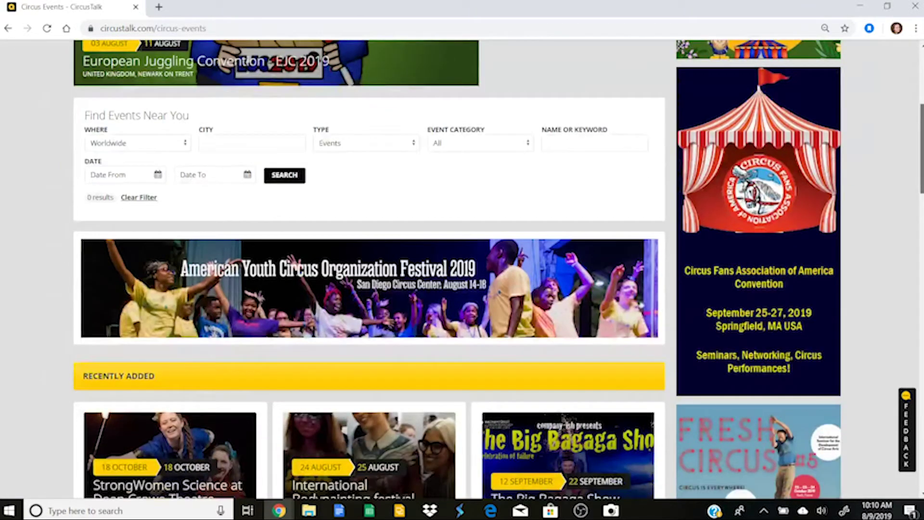
scroll(370, 270, down, 3)
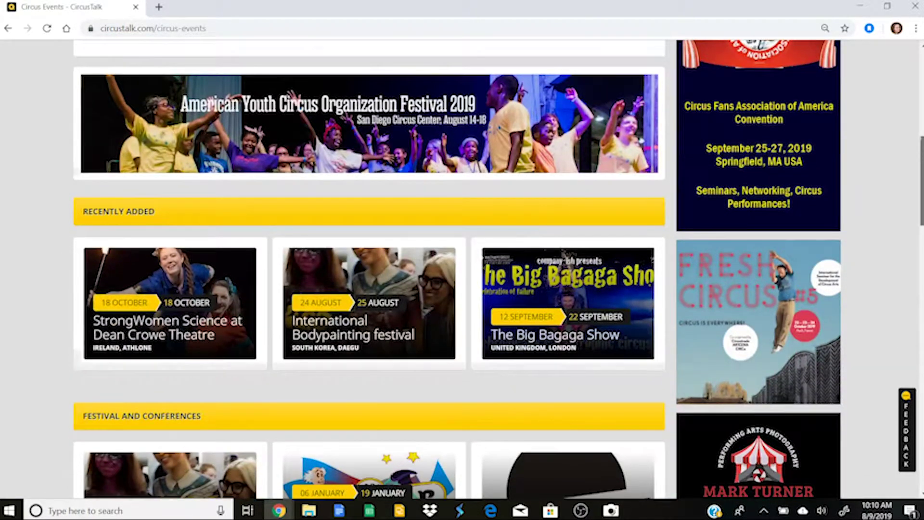
scroll(416, 208, up, 5)
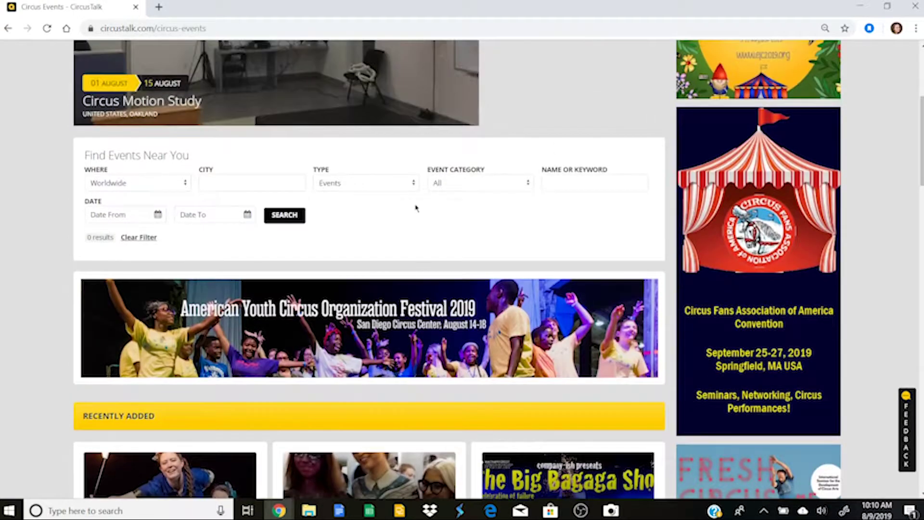
scroll(726, 201, up, 2)
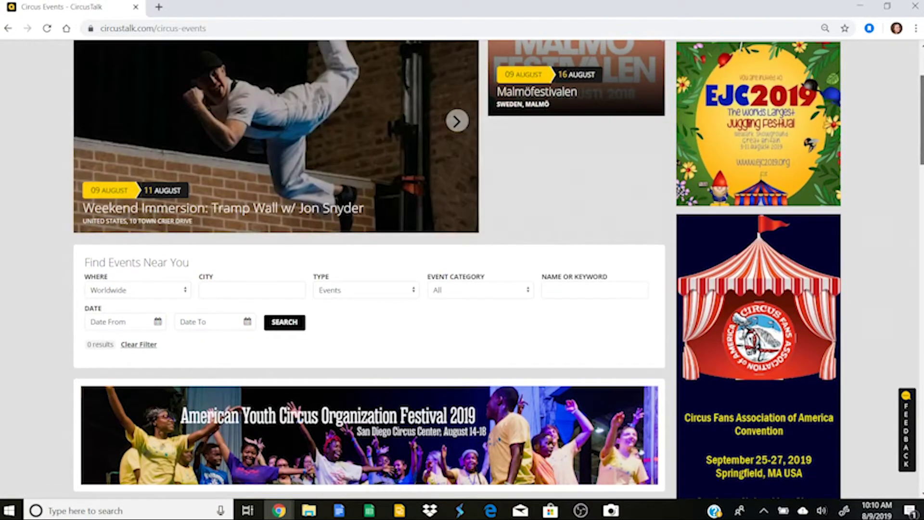
scroll(370, 269, up, 1)
scroll(370, 270, down, 7)
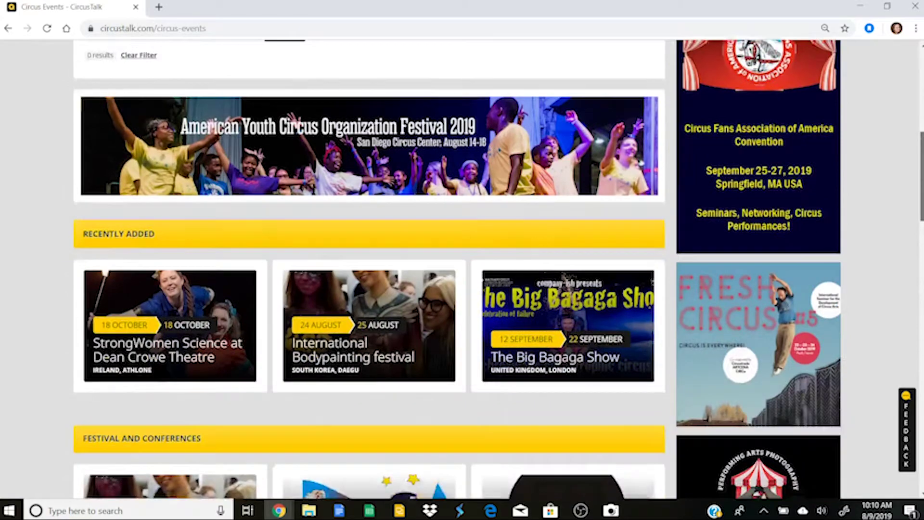
scroll(370, 269, down, 7)
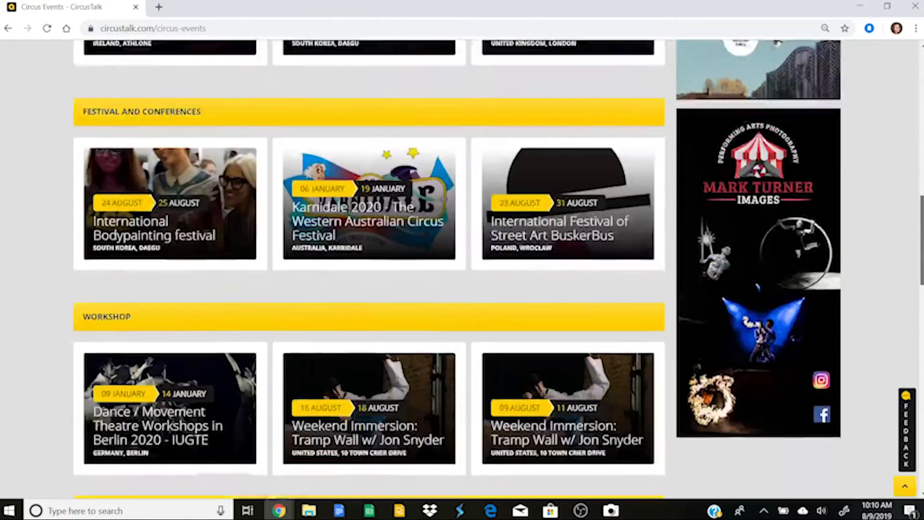
scroll(369, 270, up, 3)
scroll(370, 270, down, 1)
scroll(370, 270, up, 3)
scroll(370, 270, down, 1)
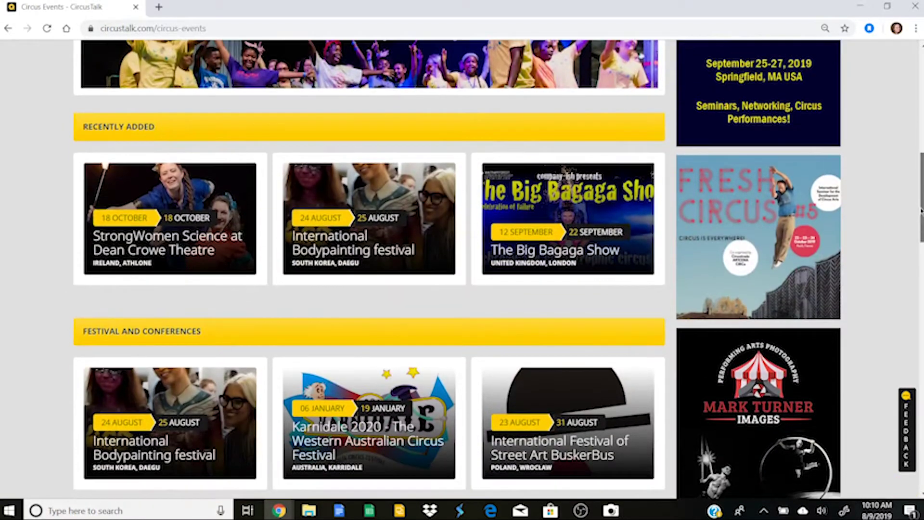
scroll(370, 270, down, 4)
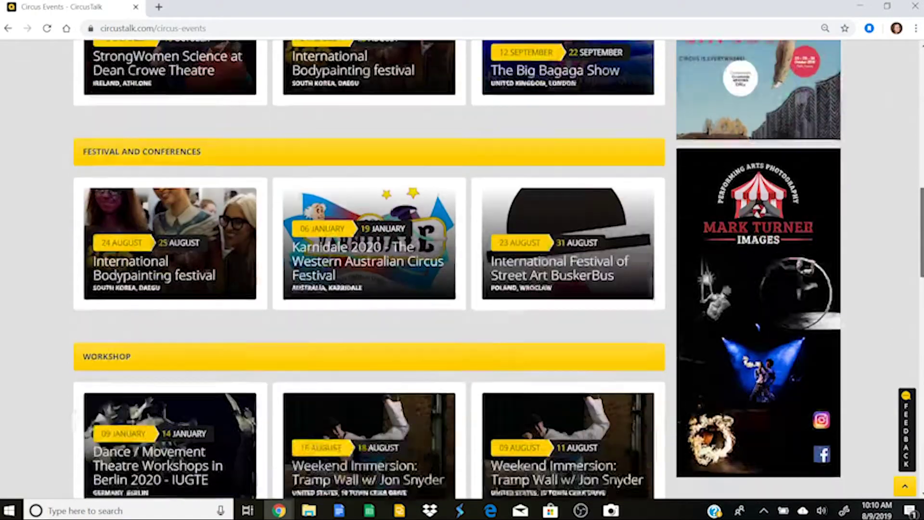
scroll(370, 270, down, 7)
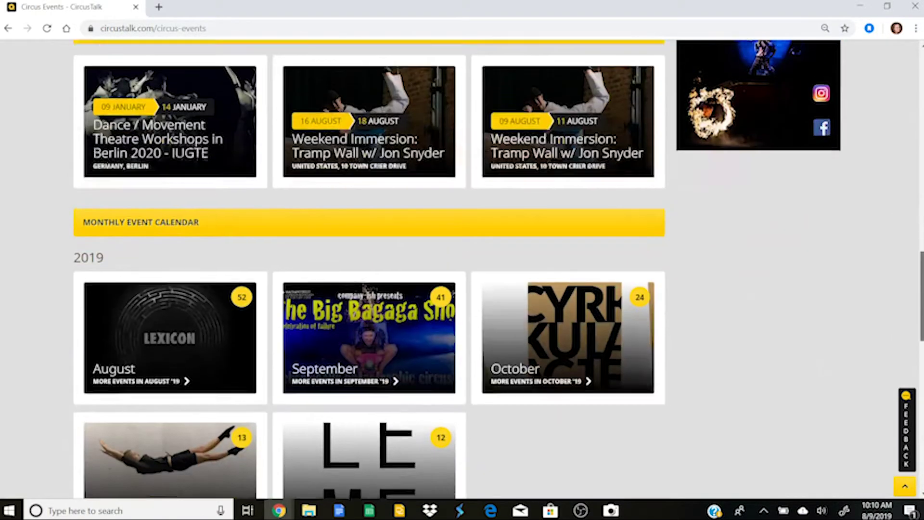
scroll(369, 270, down, 2)
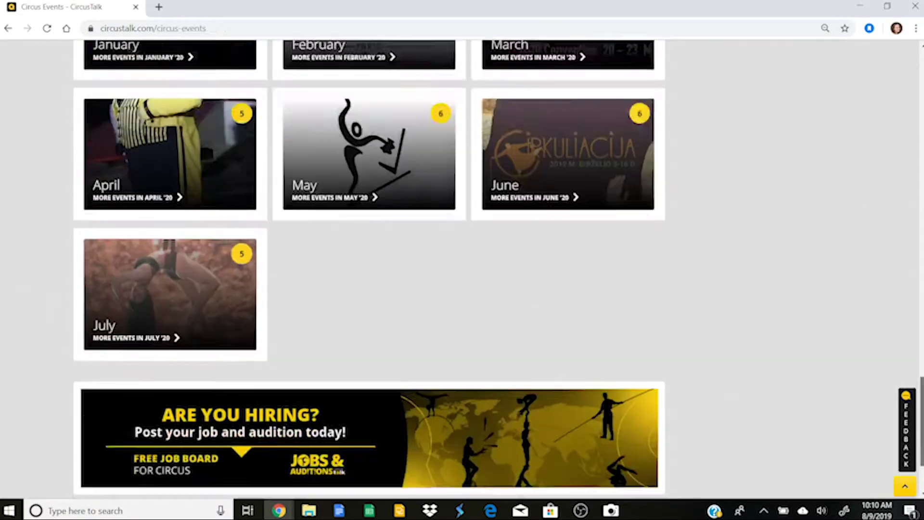
key(Home)
scroll(862, 108, down, 1)
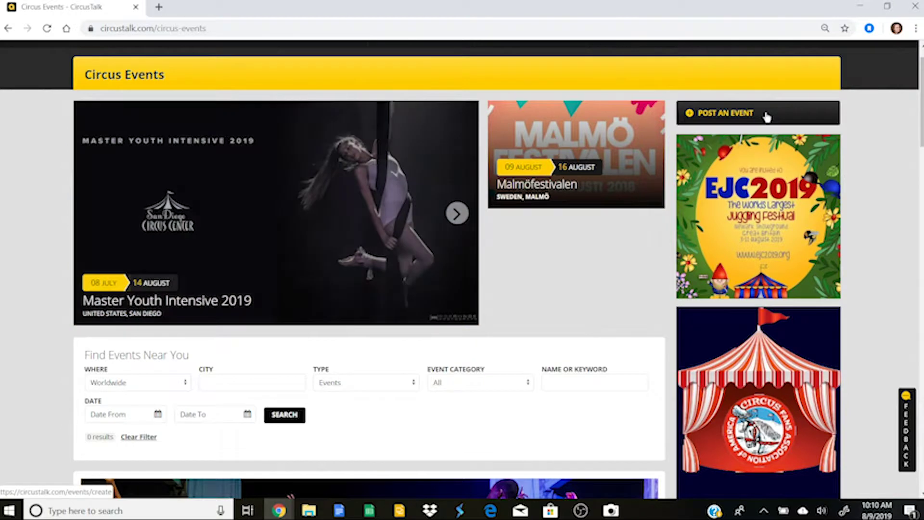
scroll(767, 117, down, 2)
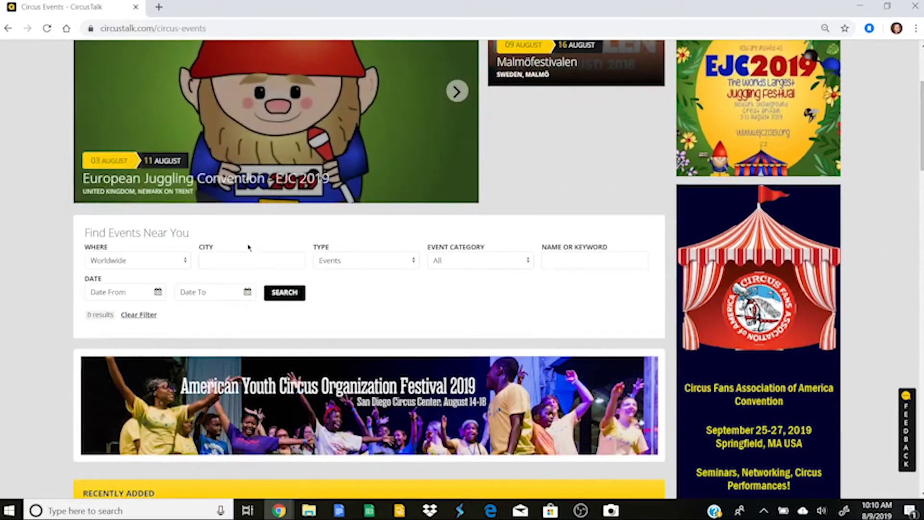
Filter the event search to Shows in the European Union
click(172, 262)
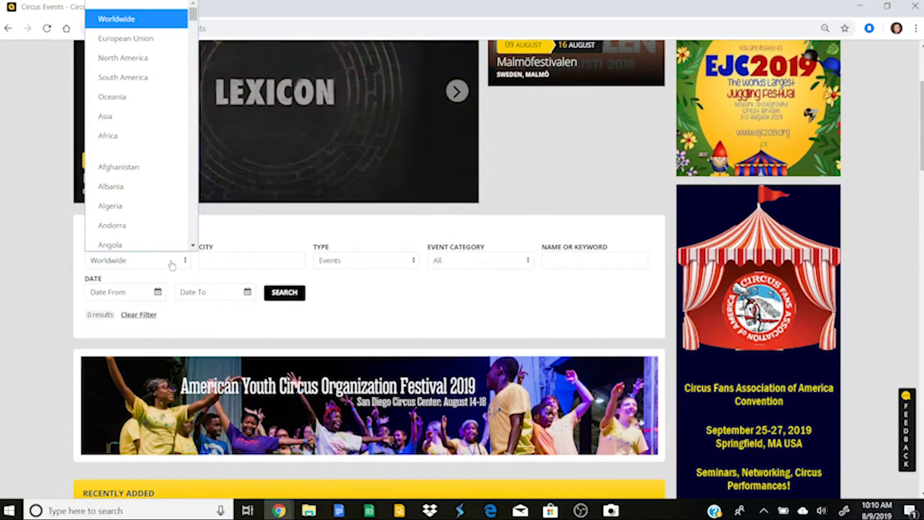
click(149, 42)
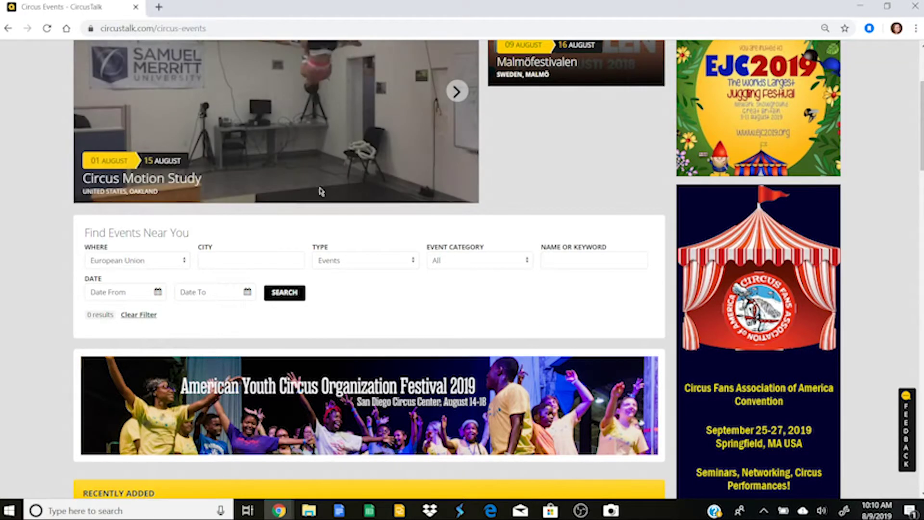
click(337, 260)
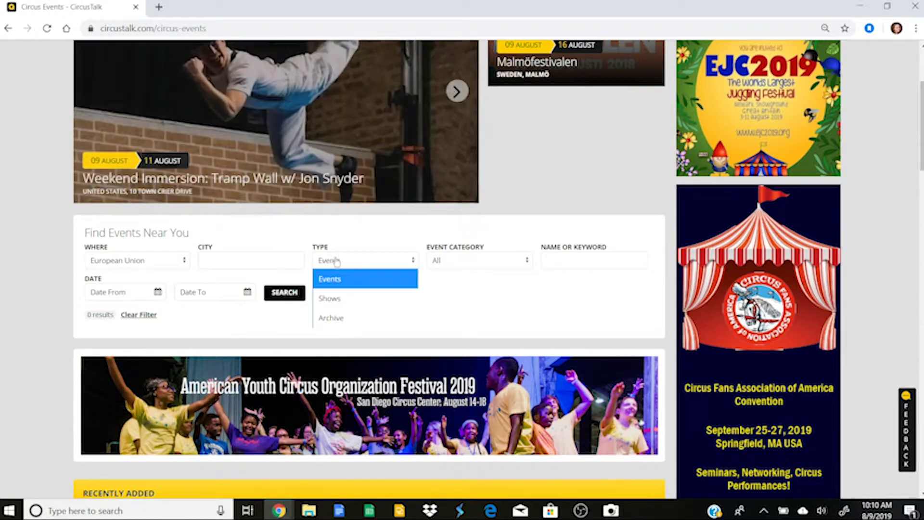
click(369, 298)
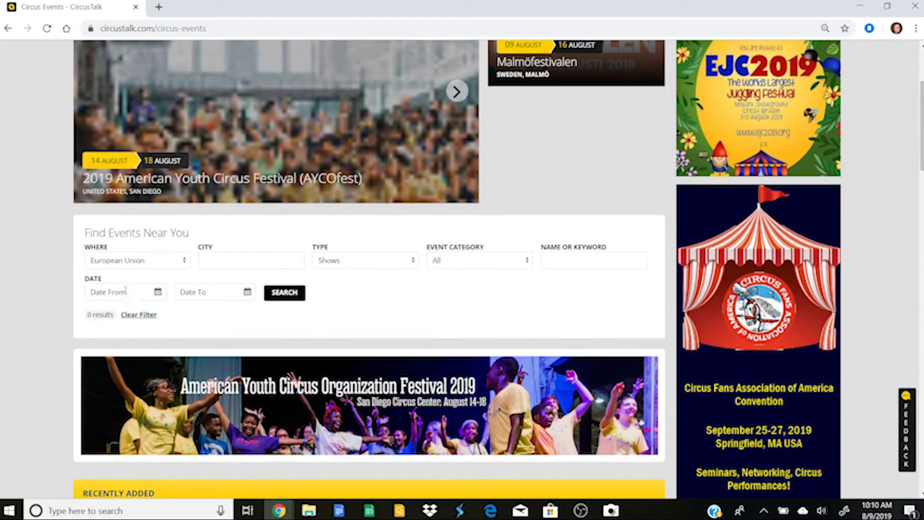
Set dates from Aug. 09, 2019 to Nov. 07, 2019 and run the search for 14 results
click(158, 293)
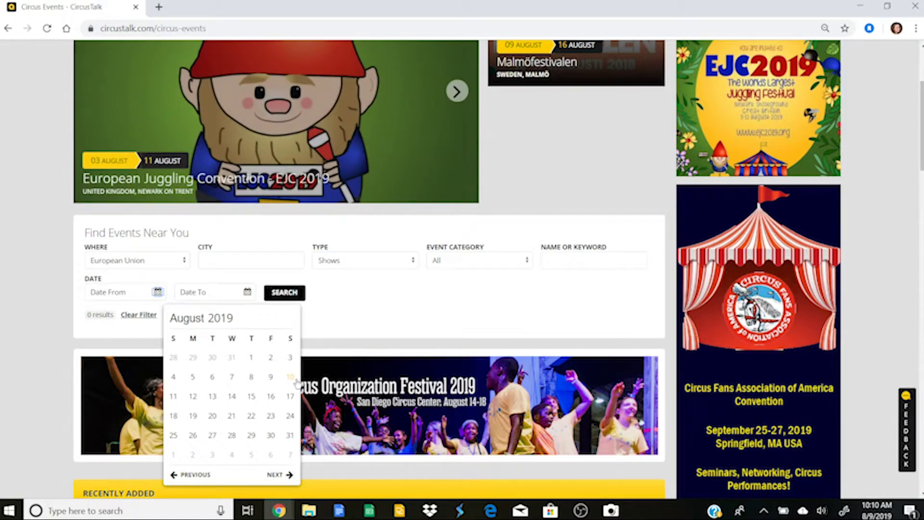
click(271, 377)
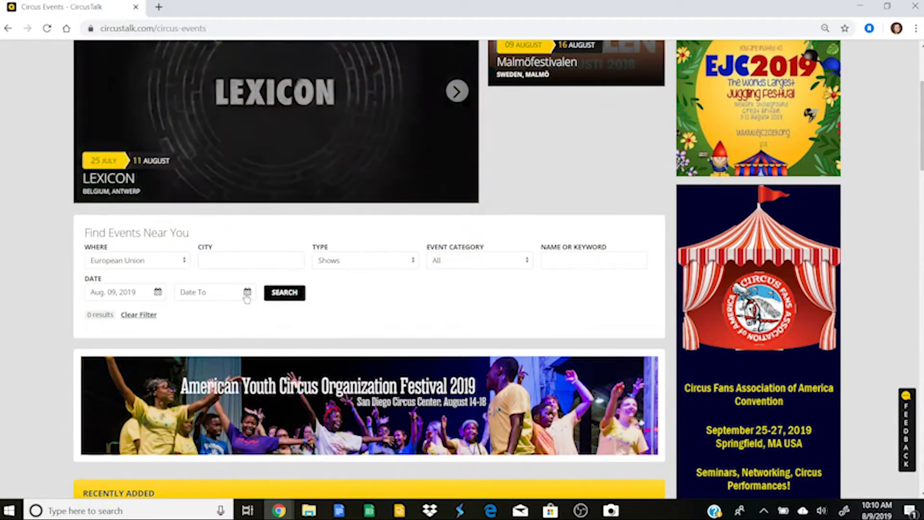
click(247, 292)
click(368, 475)
click(369, 474)
click(369, 474)
click(340, 377)
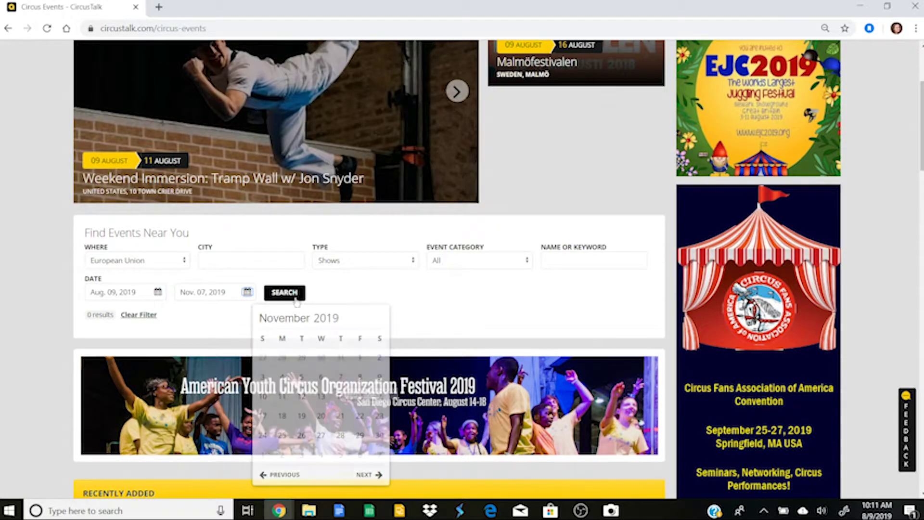
click(284, 292)
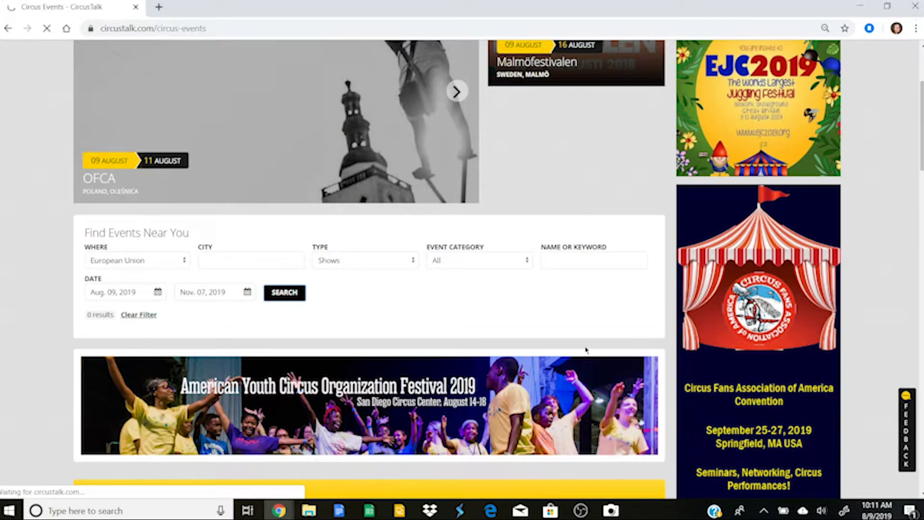
scroll(586, 350, down, 3)
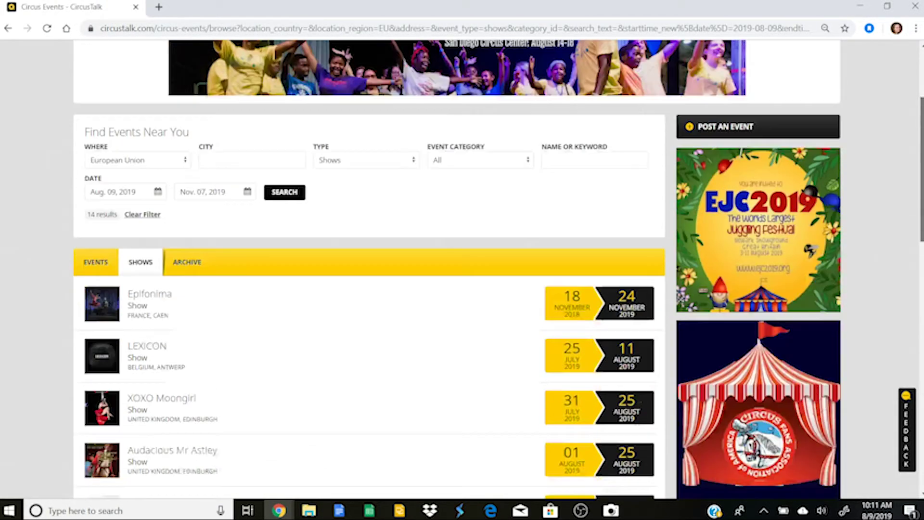
Scroll the Shows results and open the Epifonima event page
scroll(370, 270, down, 8)
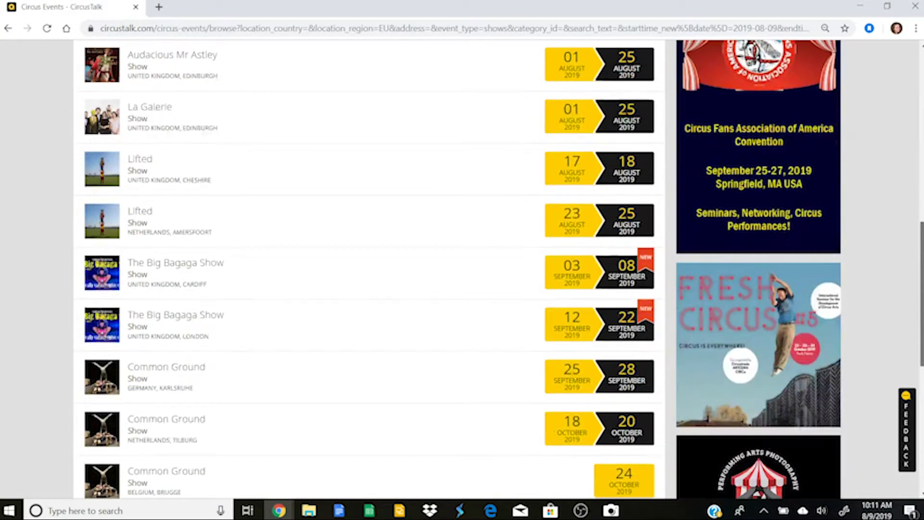
scroll(369, 270, down, 3)
scroll(370, 269, up, 2)
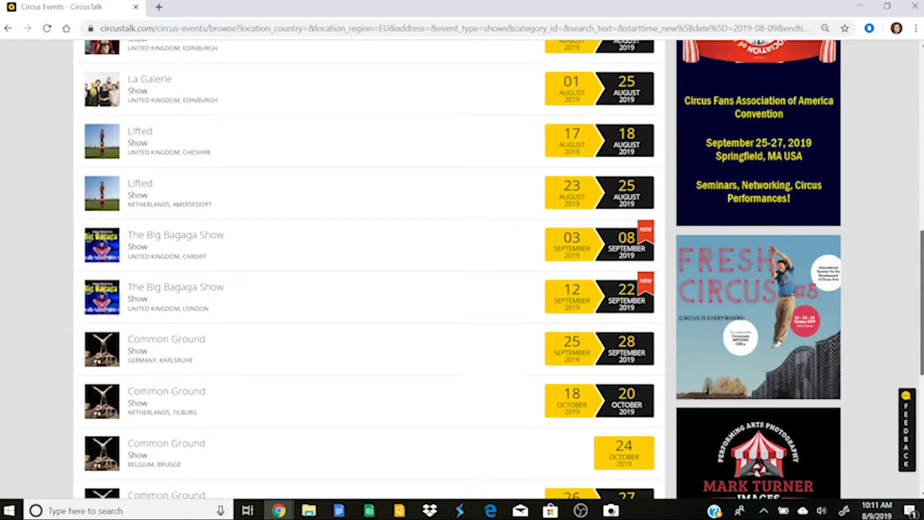
scroll(916, 189, up, 5)
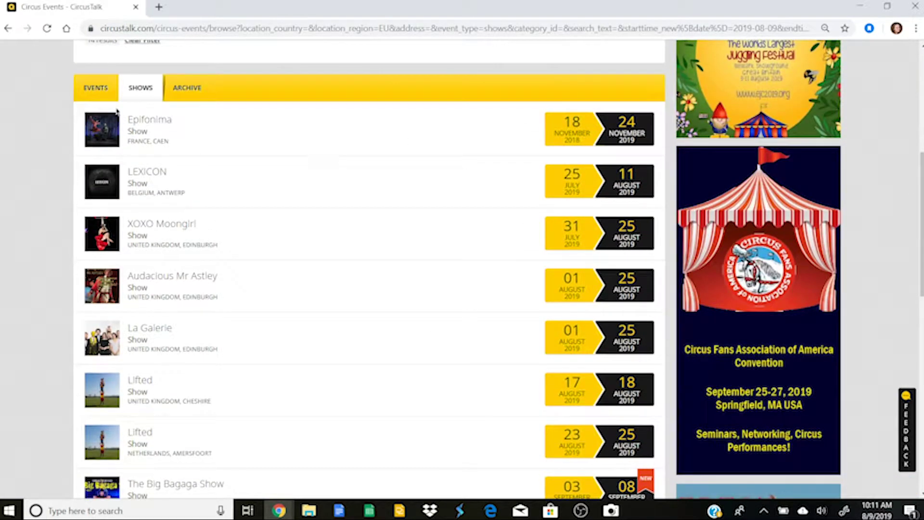
click(144, 124)
Read through the Epifonima event page
scroll(145, 124, down, 4)
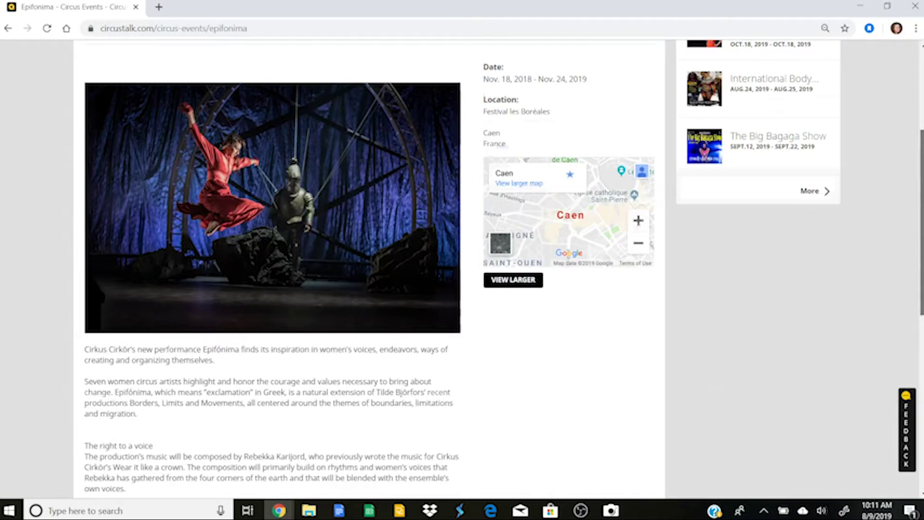
scroll(272, 270, down, 2)
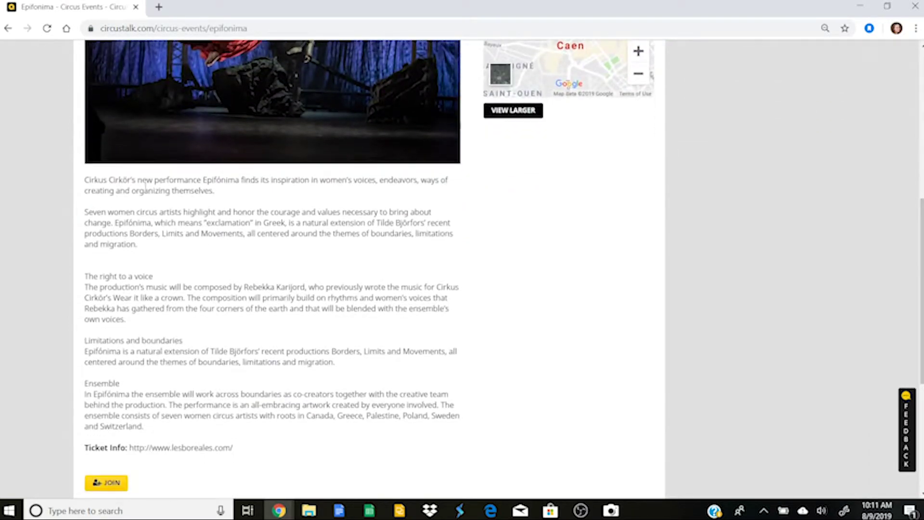
drag(139, 180, 192, 48)
click(427, 347)
scroll(481, 254, down, 4)
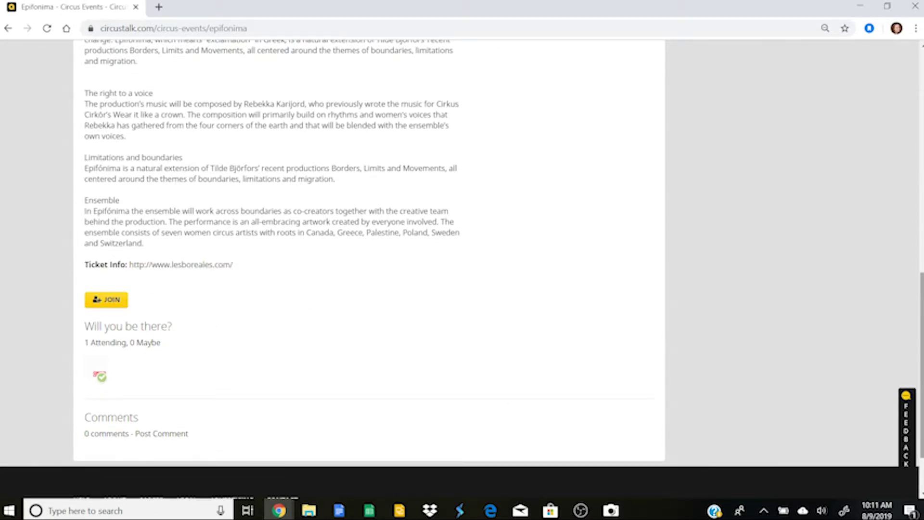
scroll(888, 256, up, 8)
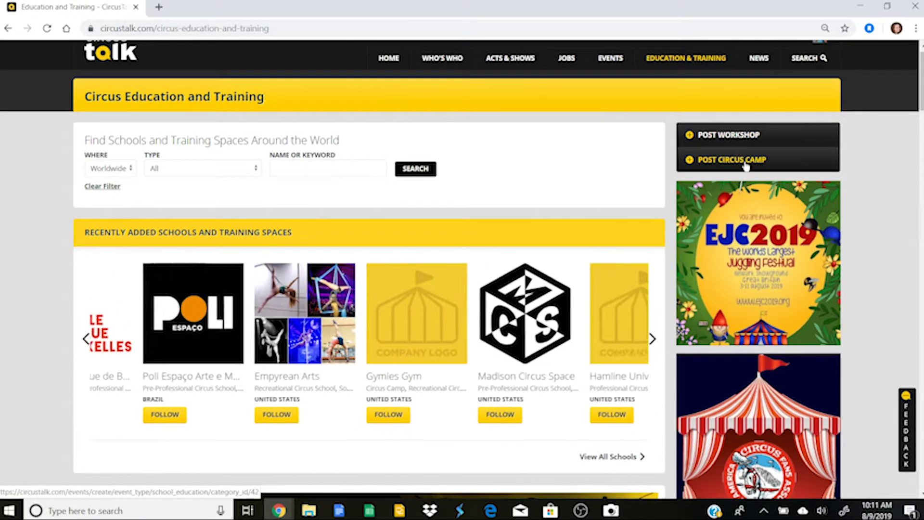
Scroll down to the School Application and Audition listings, led by Codarts Circus Arts
scroll(746, 177, down, 3)
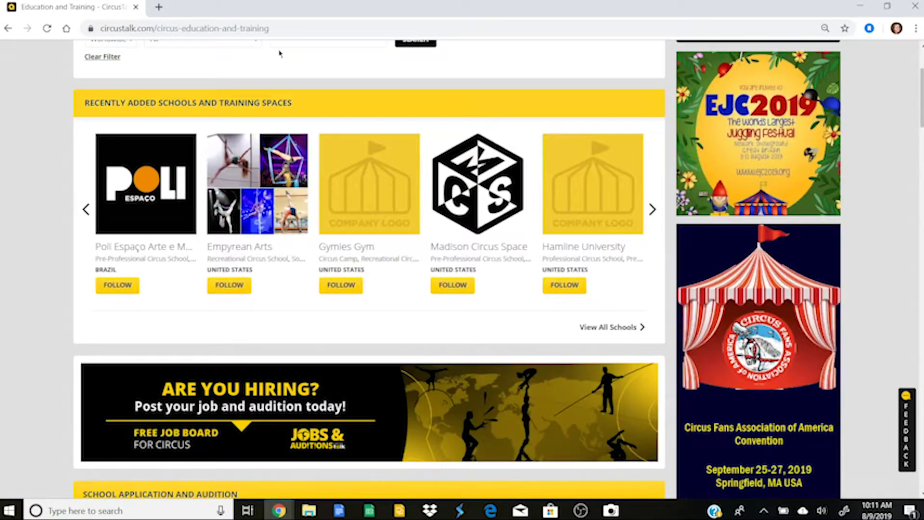
scroll(922, 106, down, 6)
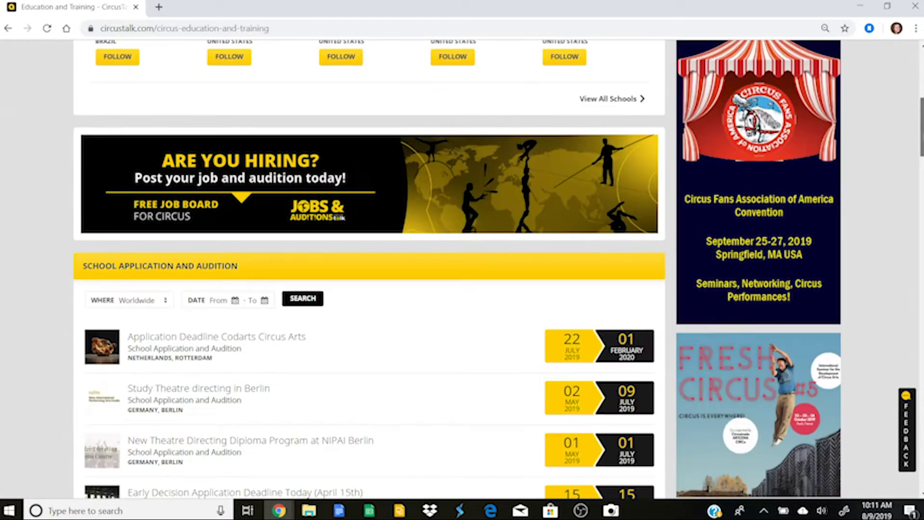
scroll(457, 270, down, 2)
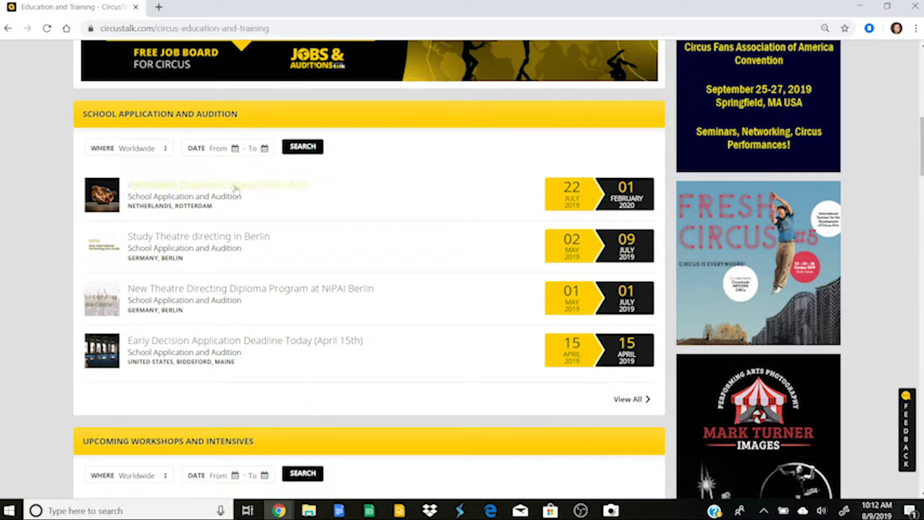
Preview the Codarts Circus Arts application deadline event, then go back to Education and Training
click(300, 191)
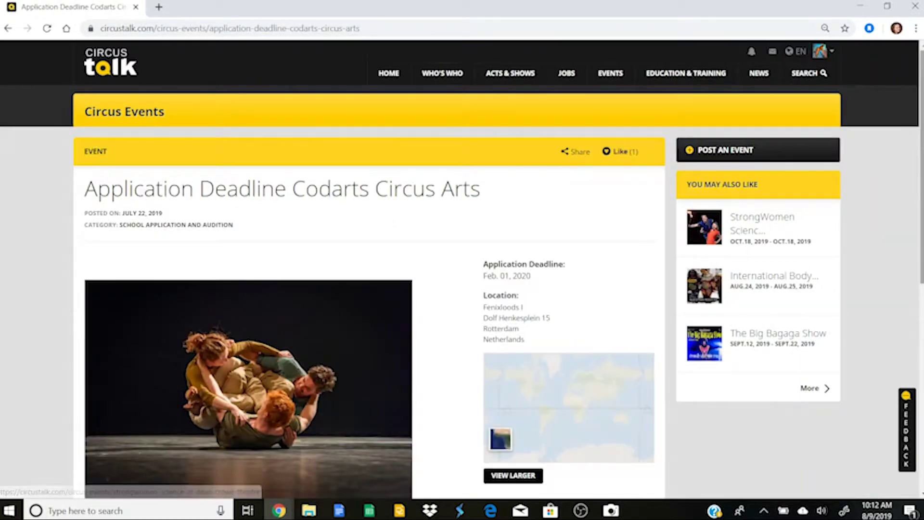
scroll(386, 220, down, 5)
scroll(225, 159, down, 3)
scroll(225, 159, up, 10)
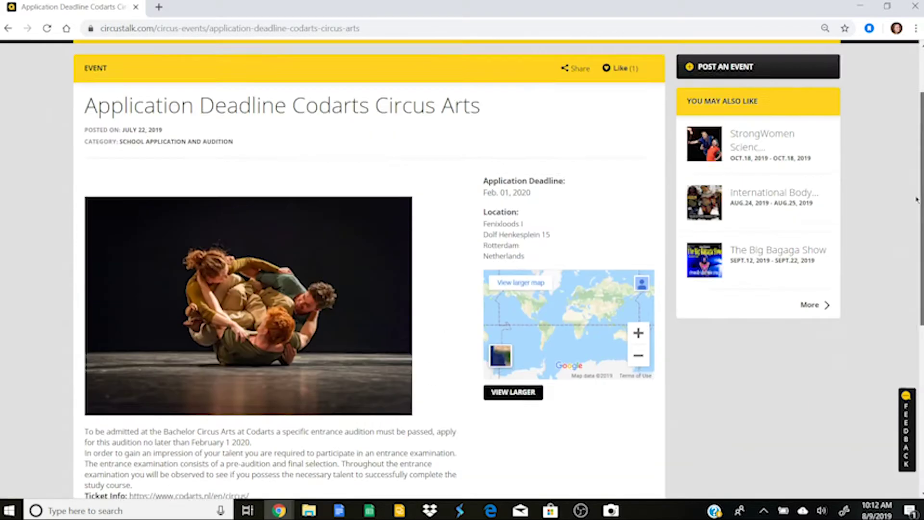
key(alt+Left)
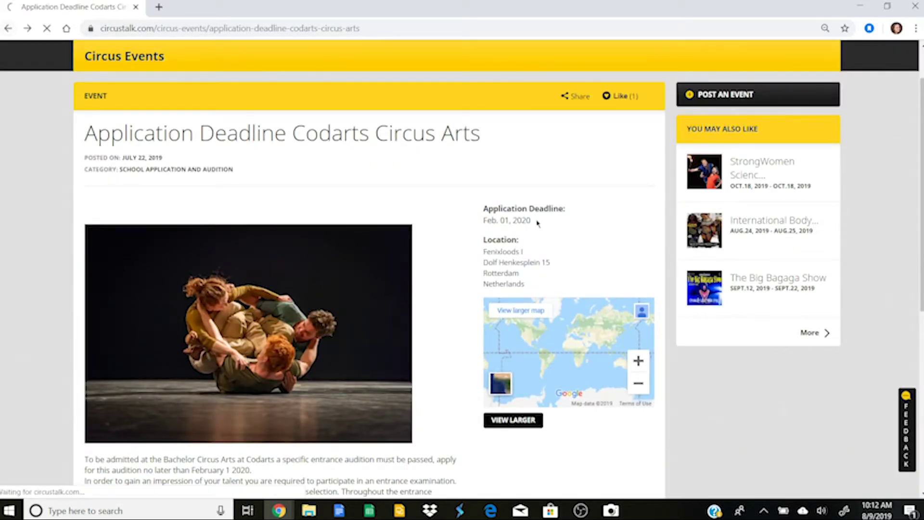
Browse the Education and Training page sections and return to the top
scroll(921, 173, down, 4)
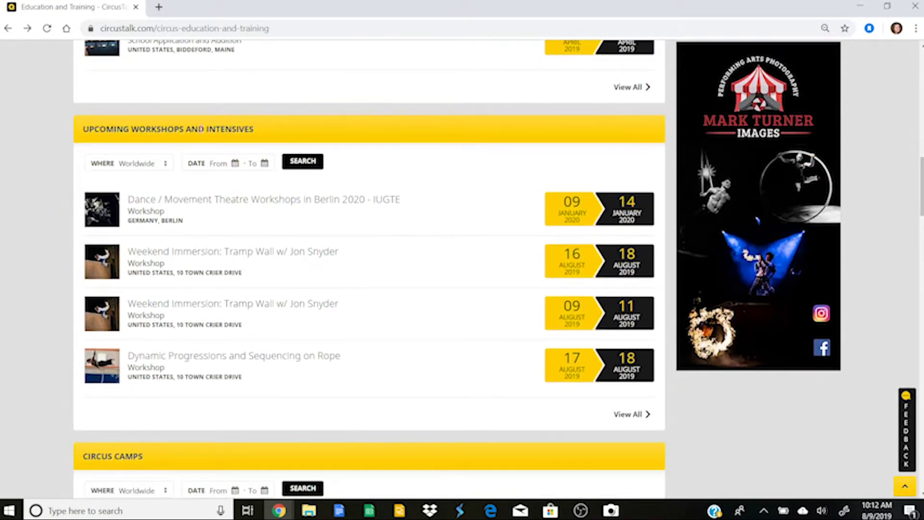
scroll(369, 269, down, 8)
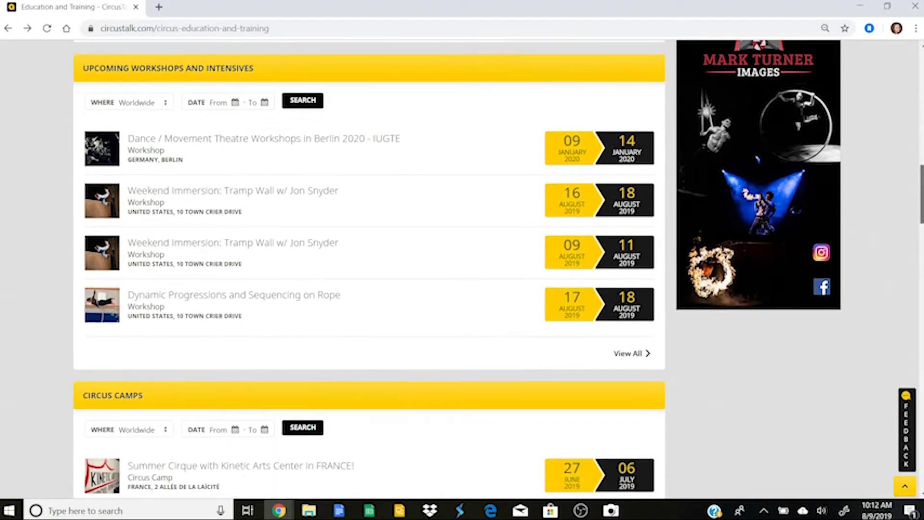
scroll(368, 270, down, 6)
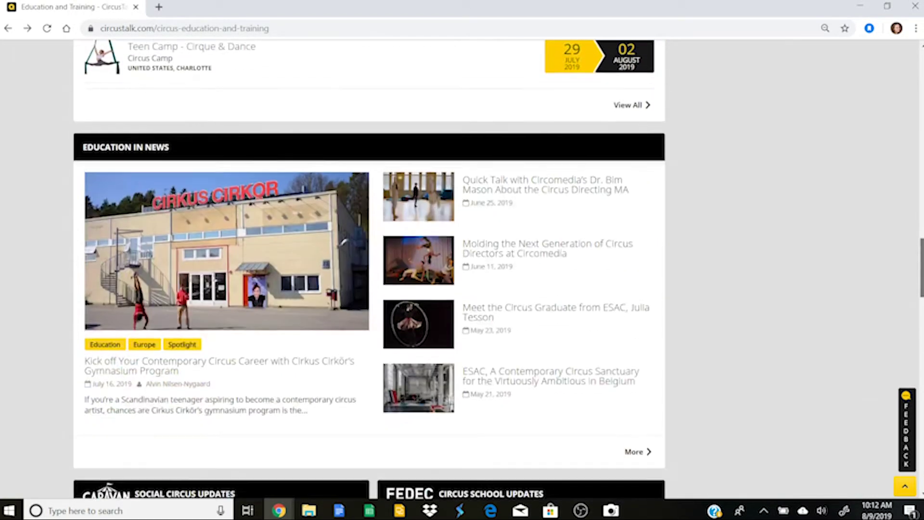
scroll(844, 272, down, 6)
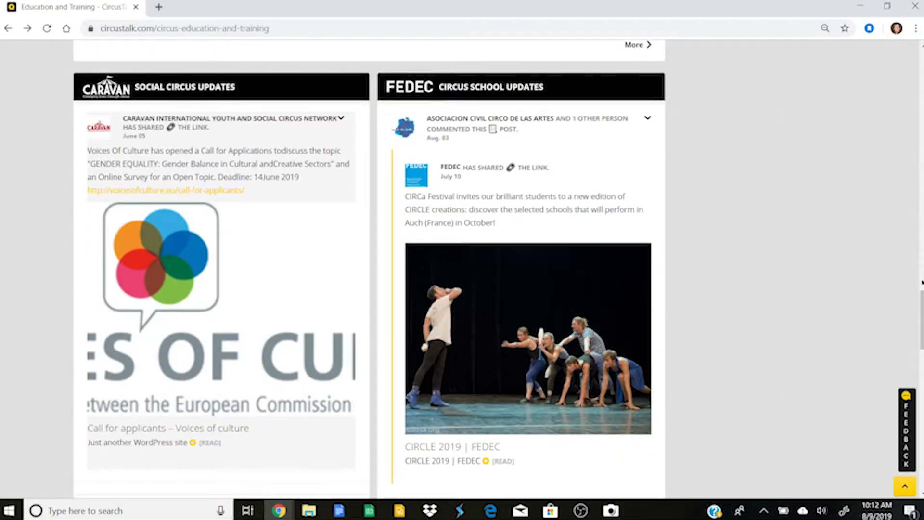
scroll(369, 270, down, 6)
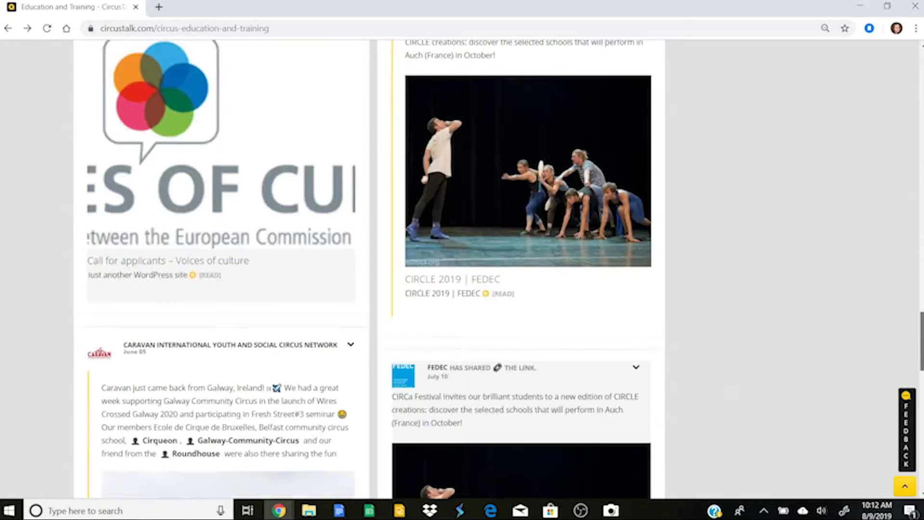
scroll(368, 269, up, 6)
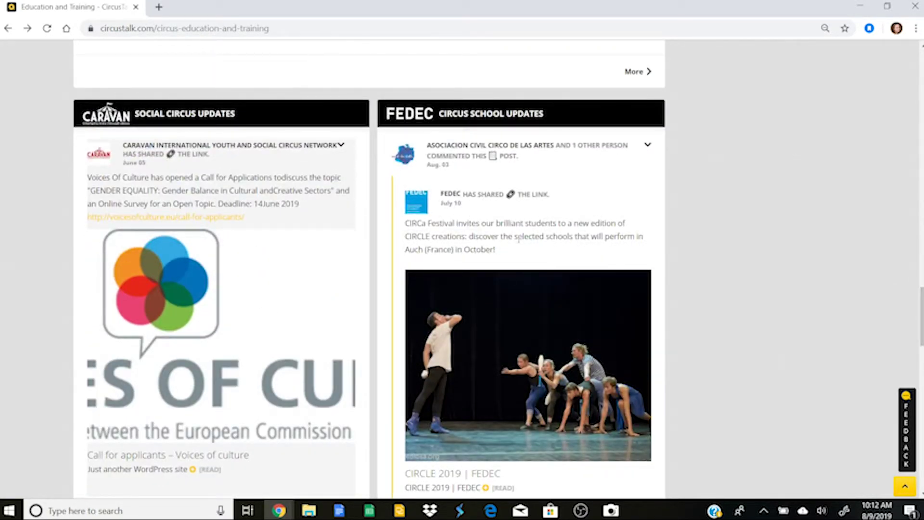
scroll(369, 270, down, 10)
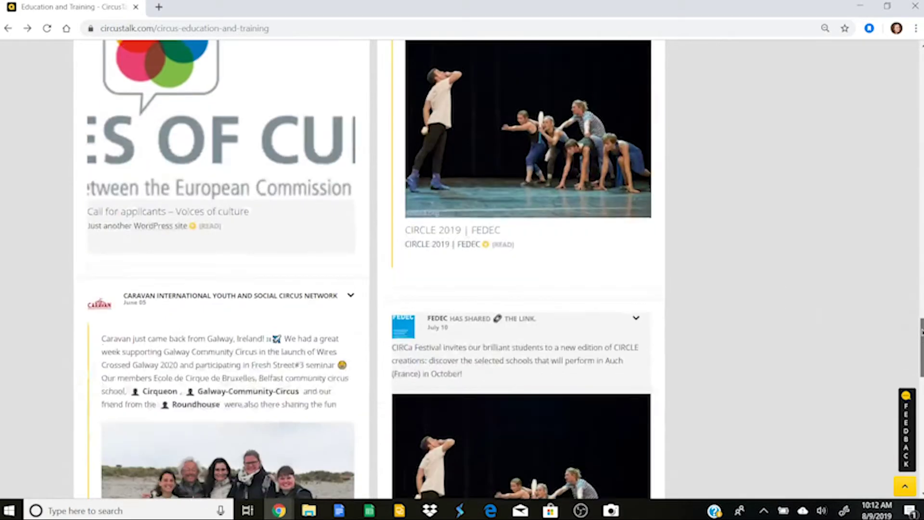
scroll(462, 270, down, 10)
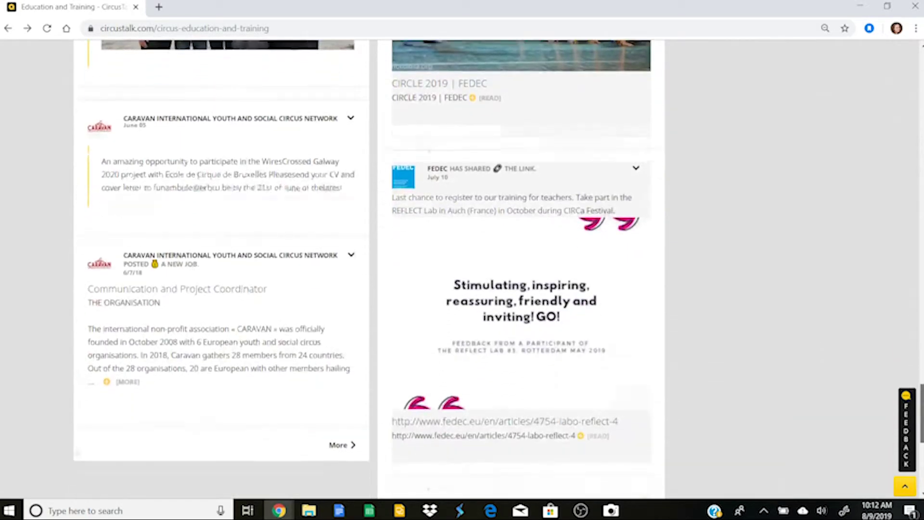
scroll(462, 269, down, 3)
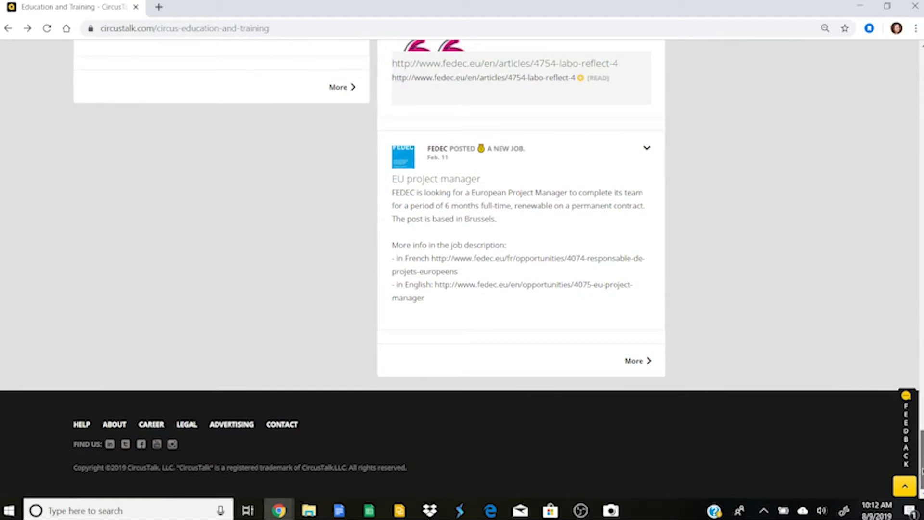
scroll(462, 270, up, 20)
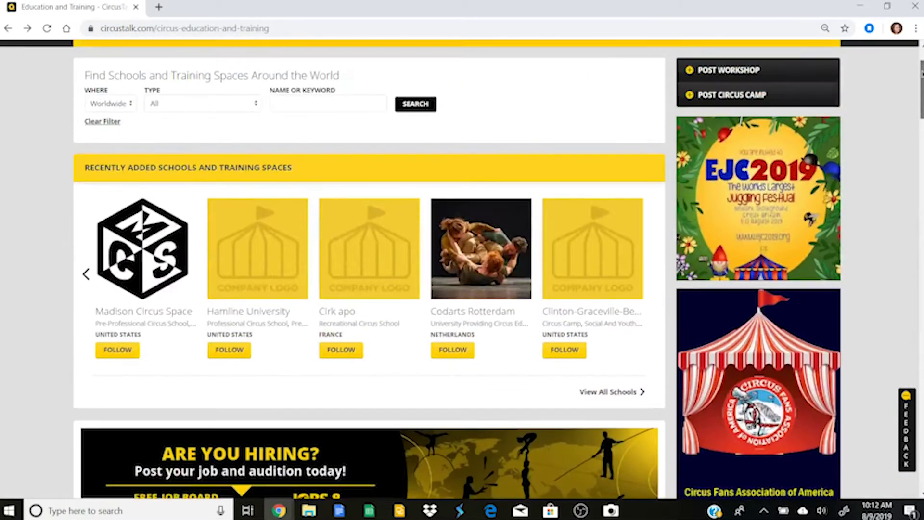
scroll(462, 269, up, 2)
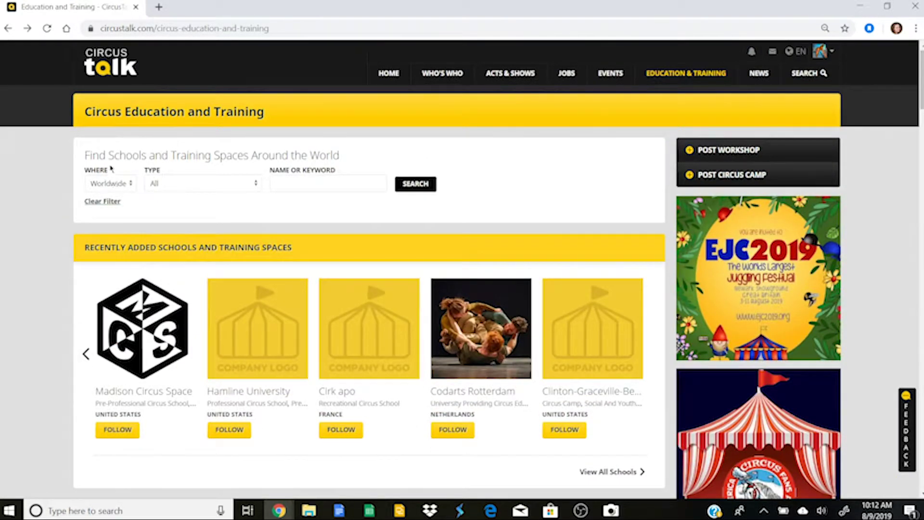
Check the WHERE and TYPE options of the school search without changing them
drag(339, 155, 153, 155)
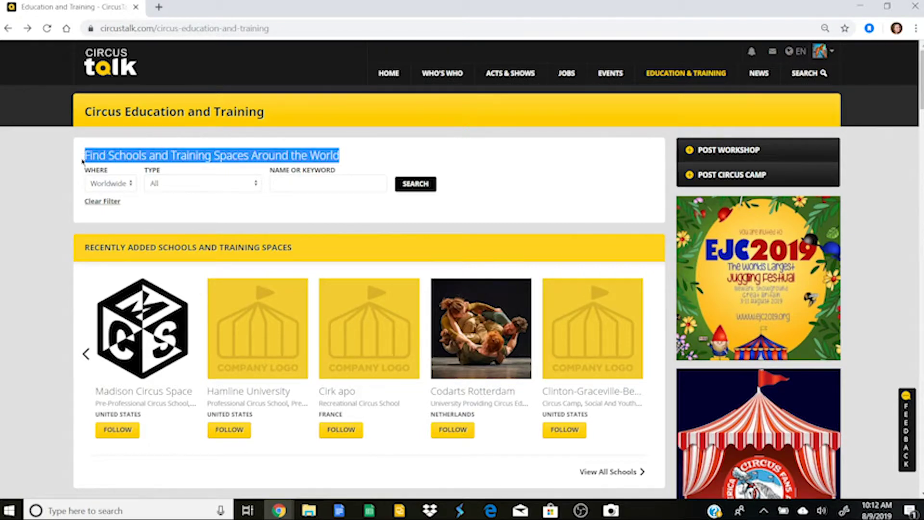
click(183, 216)
click(133, 184)
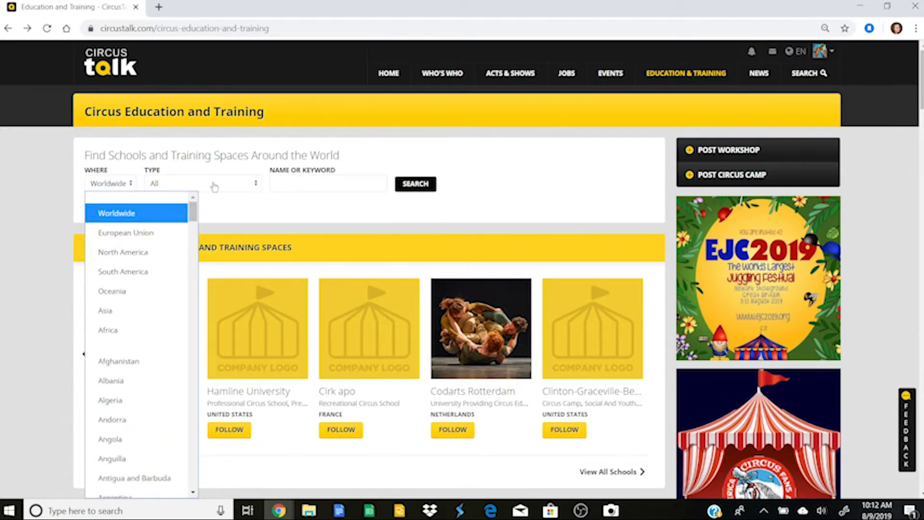
click(207, 184)
click(343, 197)
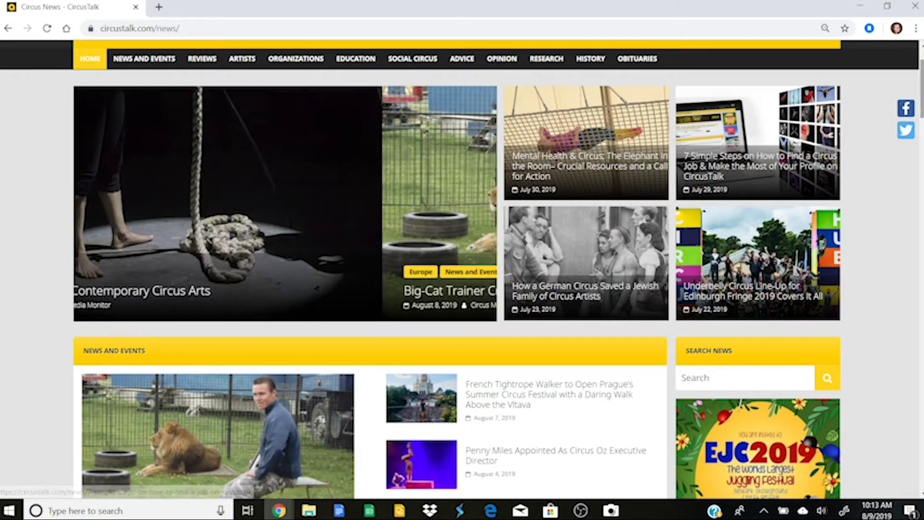
Browse down through the Circus News sections, then return to the top of the page
scroll(462, 269, down, 4)
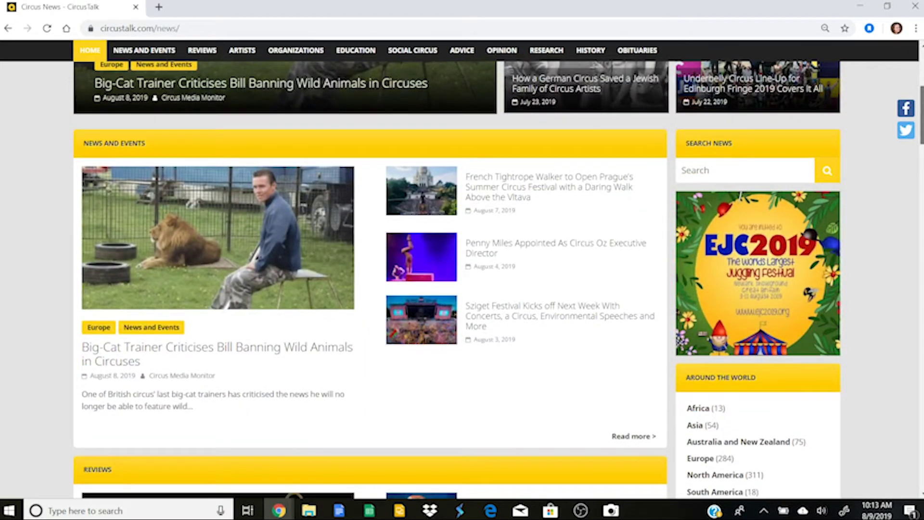
scroll(462, 279, down, 10)
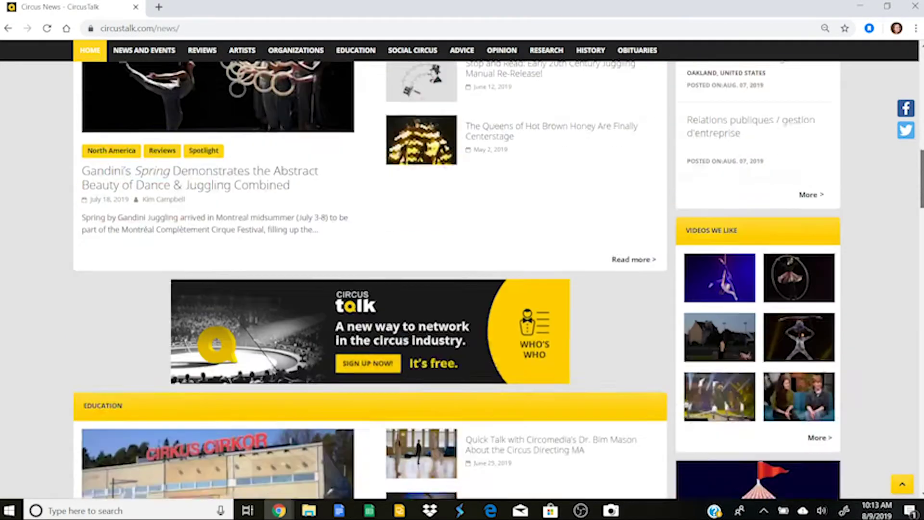
scroll(462, 279, down, 5)
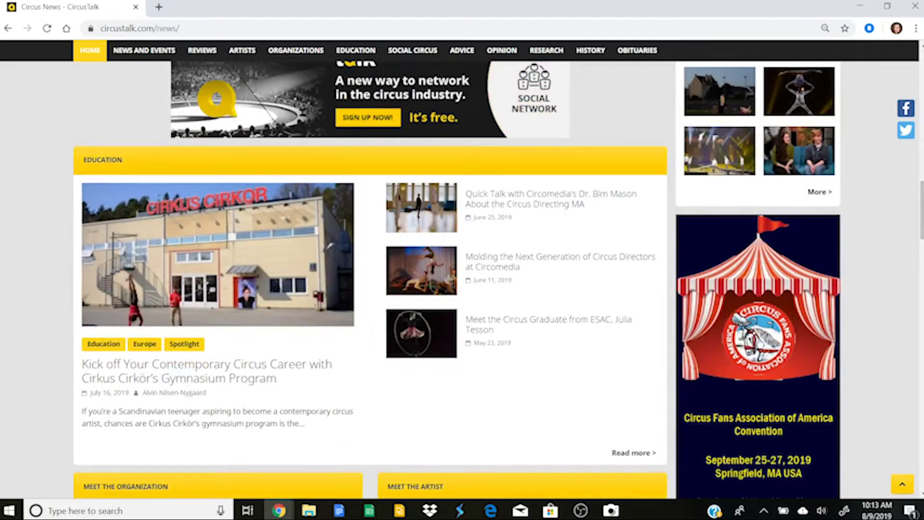
scroll(462, 279, down, 10)
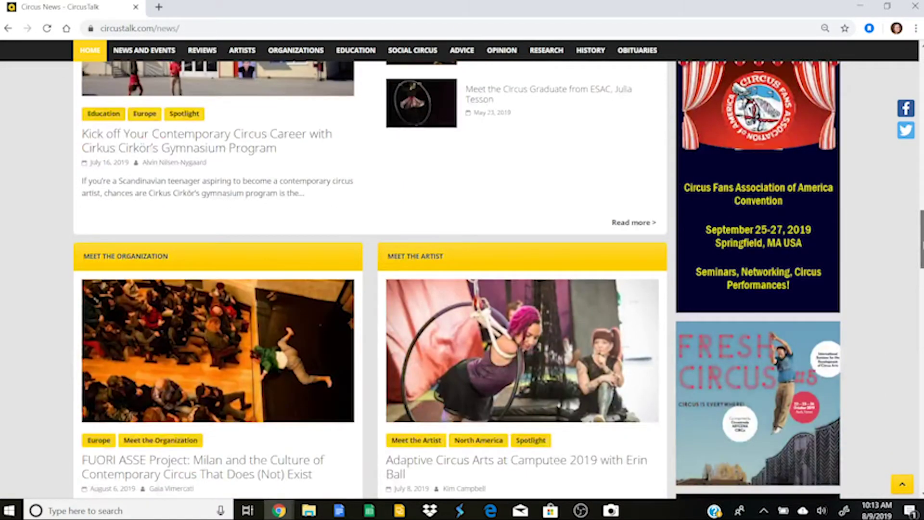
scroll(462, 279, down, 10)
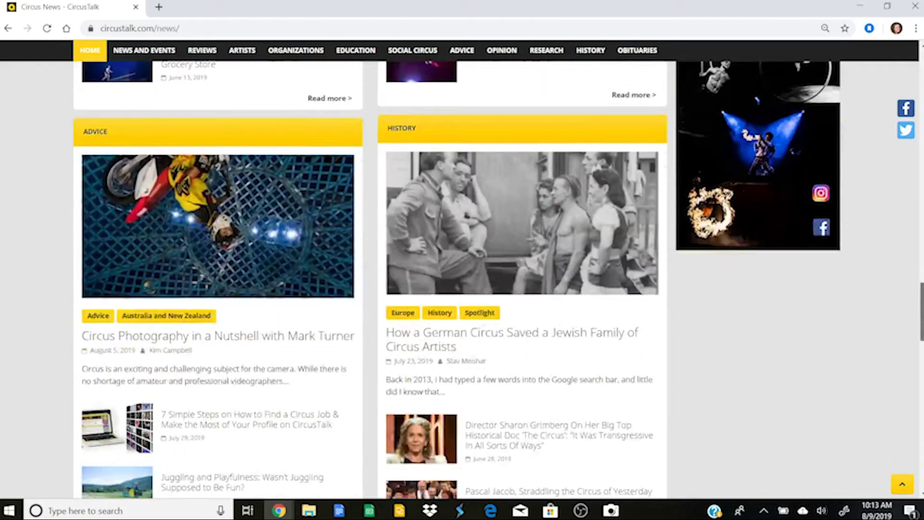
scroll(463, 279, down, 11)
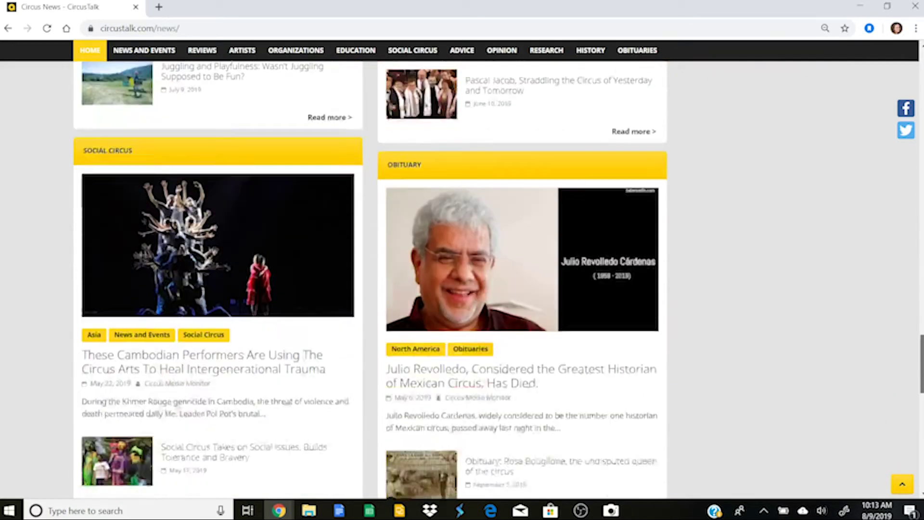
scroll(462, 279, down, 8)
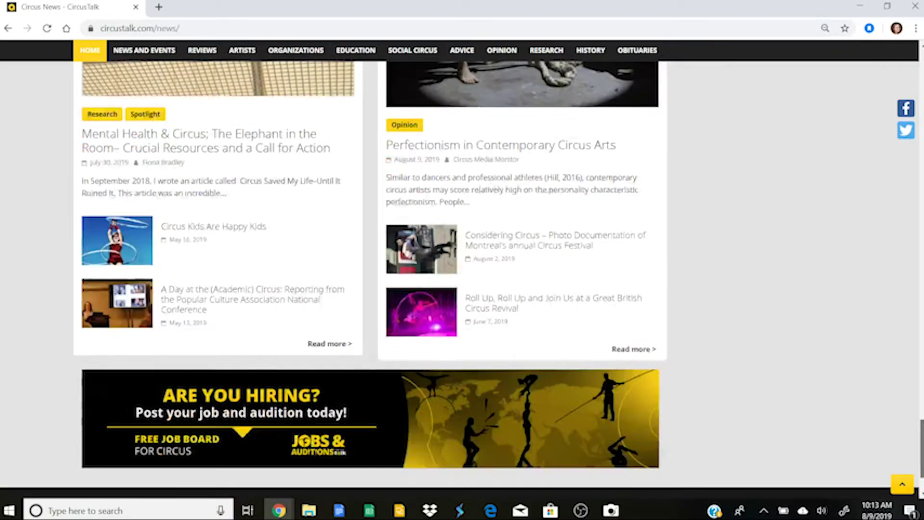
drag(919, 454, 918, 122)
Search the news articles for 'cirk' and look over the results
click(740, 155)
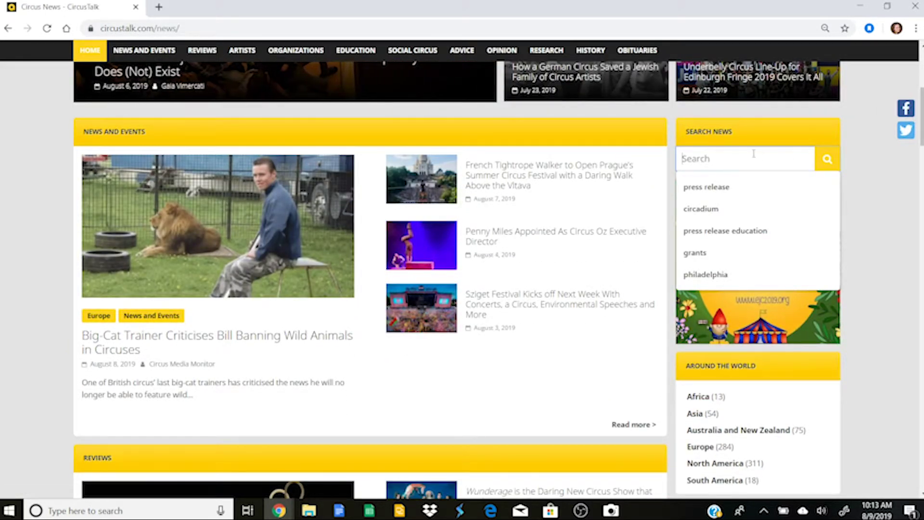
text(cirkor)
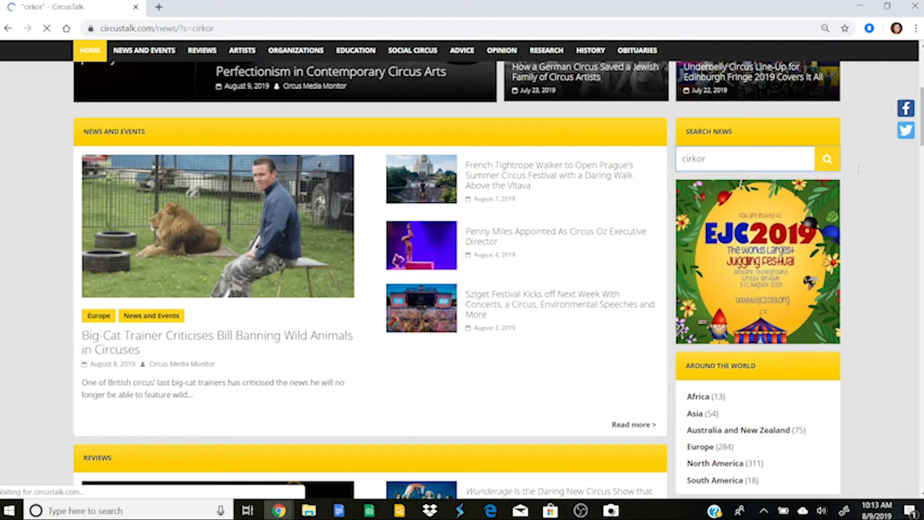
scroll(640, 296, down, 1)
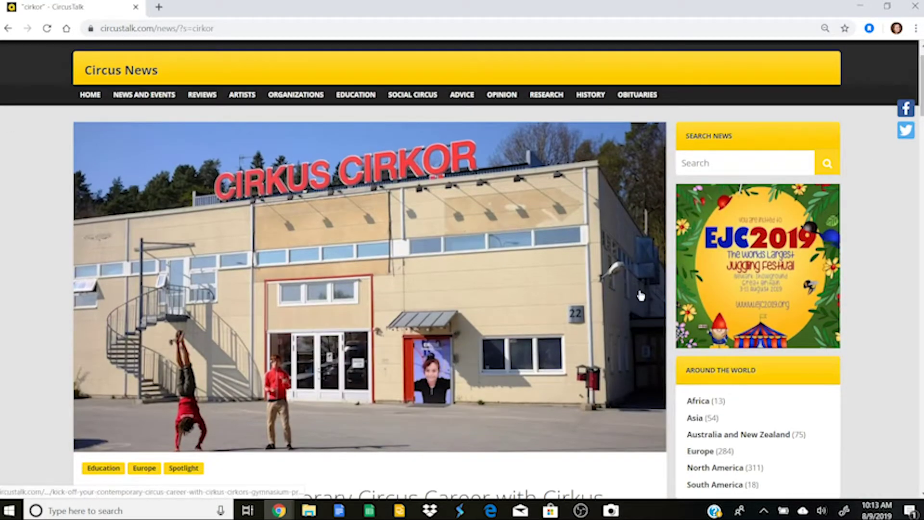
scroll(463, 269, down, 8)
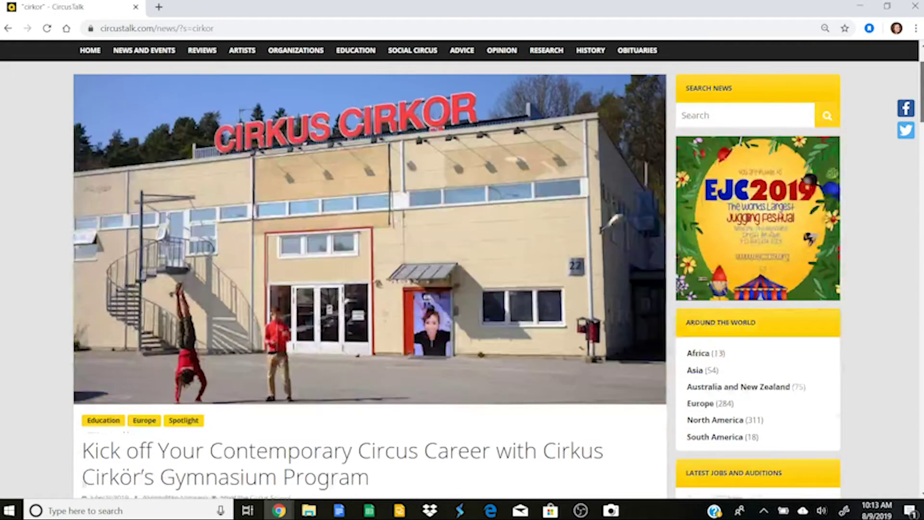
scroll(370, 279, up, 1)
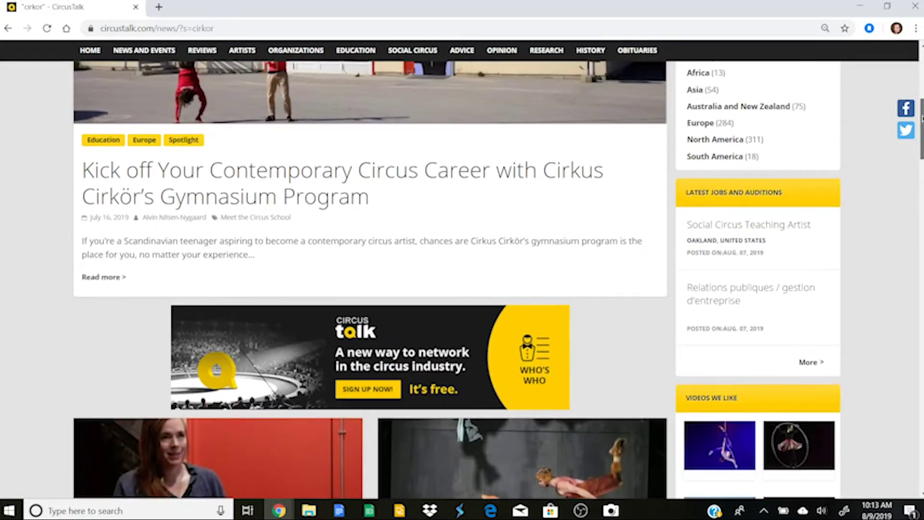
Open the Cirkus Cirkör gymnasium program article and read through it
click(101, 278)
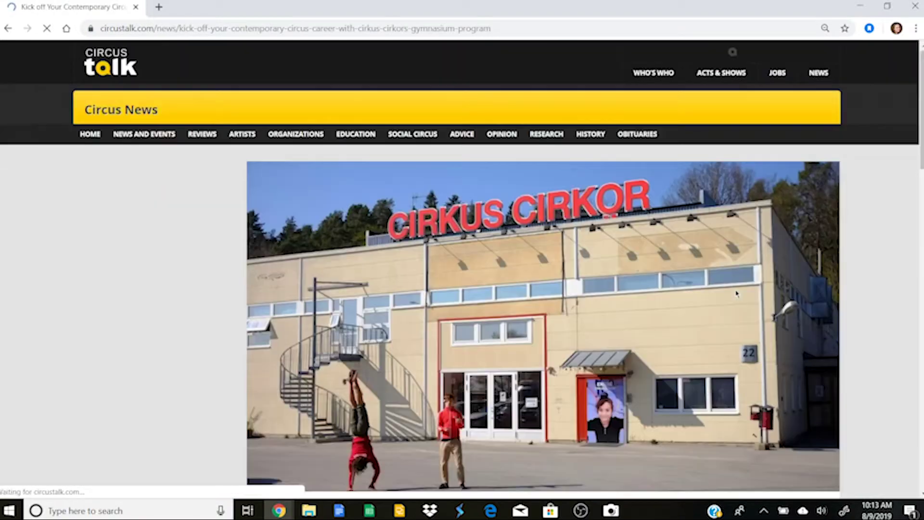
scroll(462, 270, down, 10)
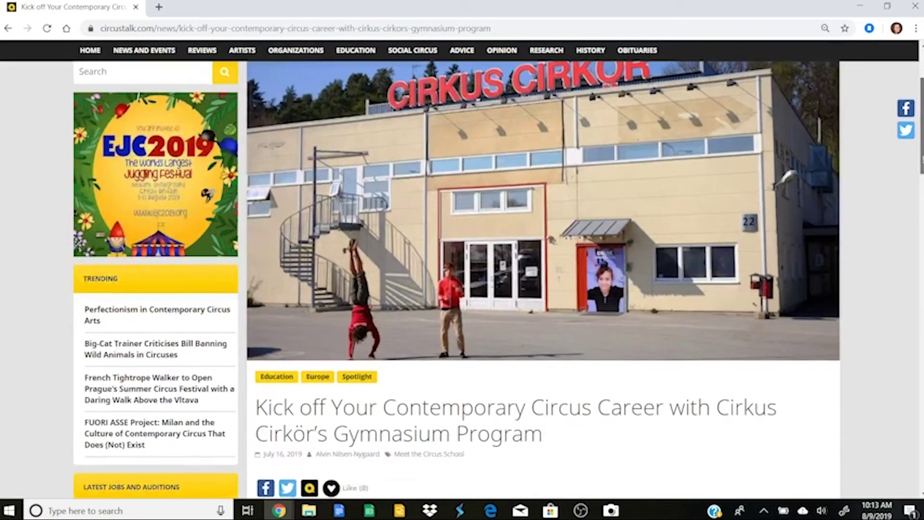
scroll(462, 279, down, 13)
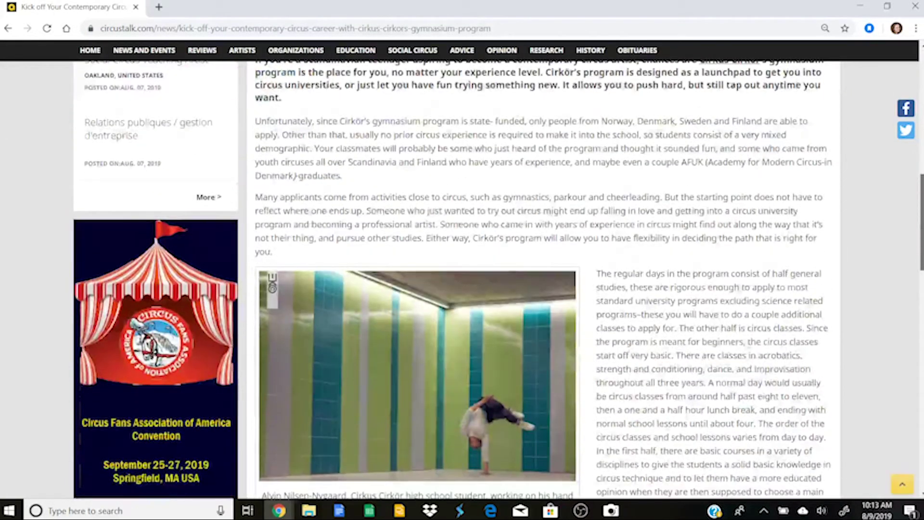
scroll(462, 279, down, 8)
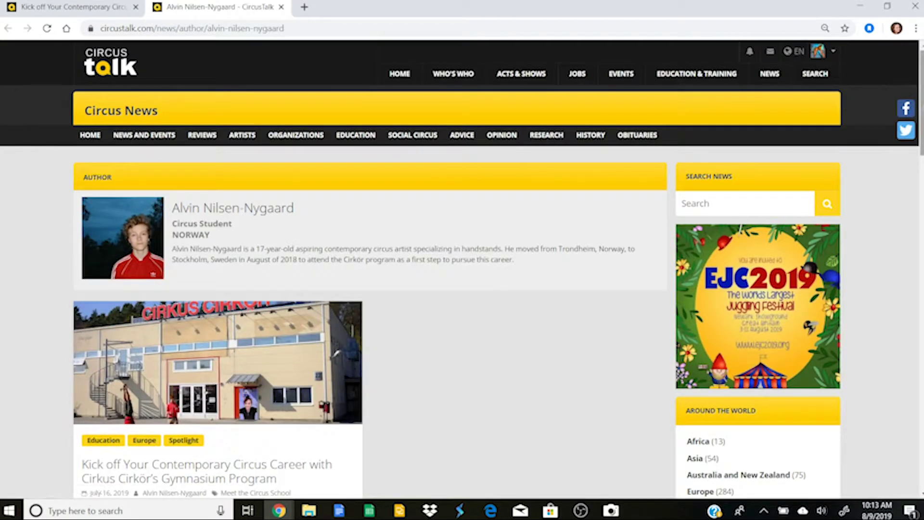
Return to the Cirkus Cirkör article tab, look it over, then go to the Advice news category
scroll(462, 270, down, 7)
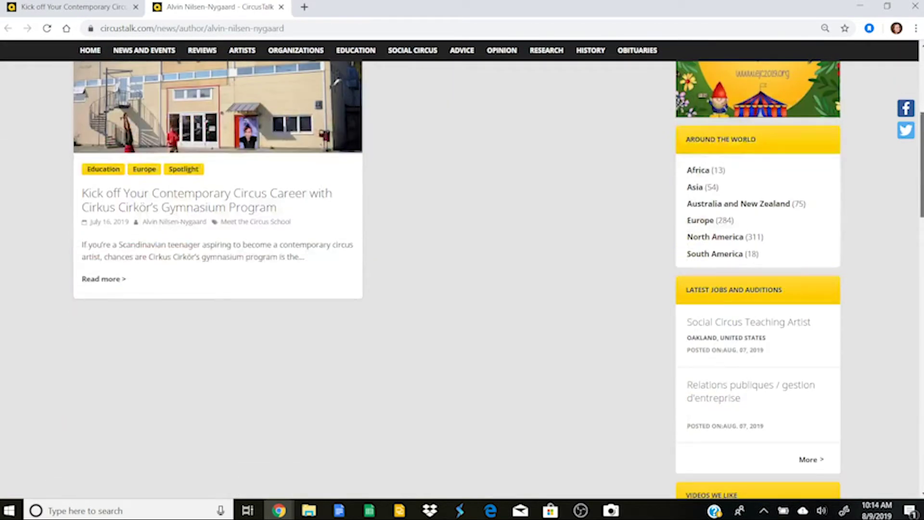
scroll(354, 76, up, 7)
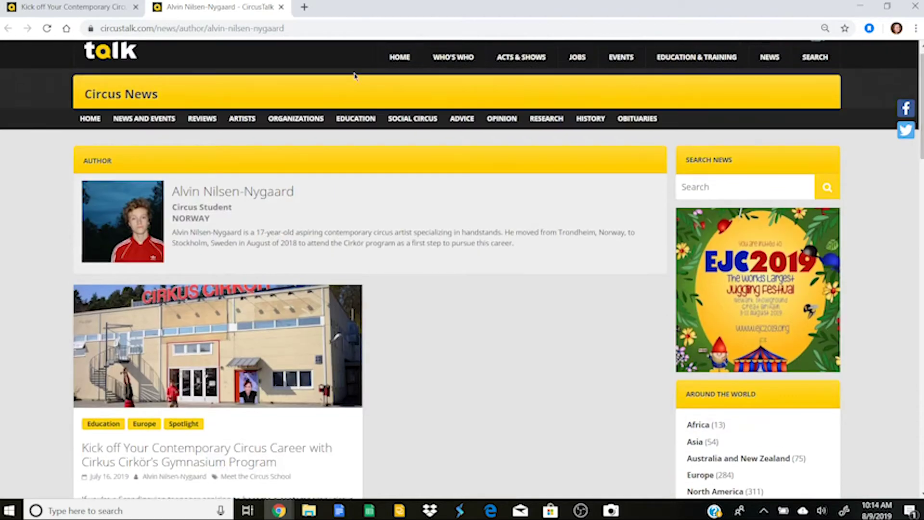
click(37, 2)
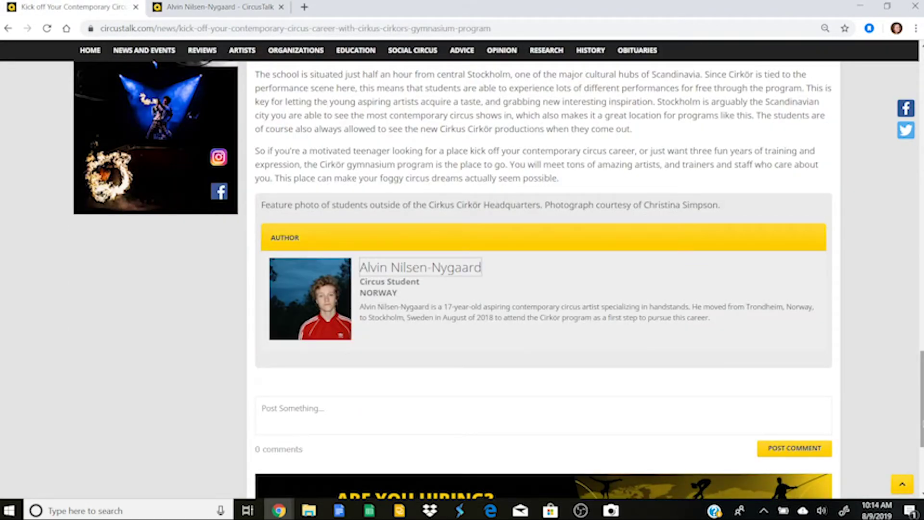
scroll(462, 279, down, 4)
scroll(462, 279, up, 20)
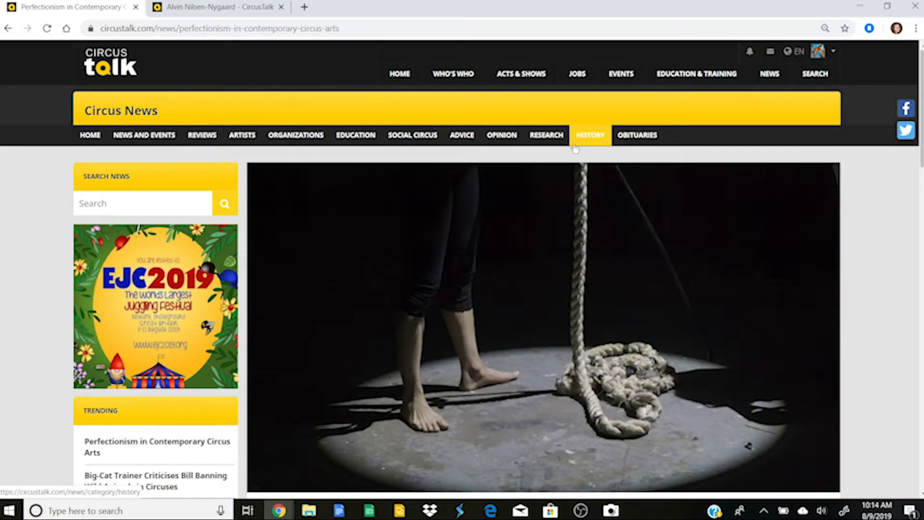
click(462, 135)
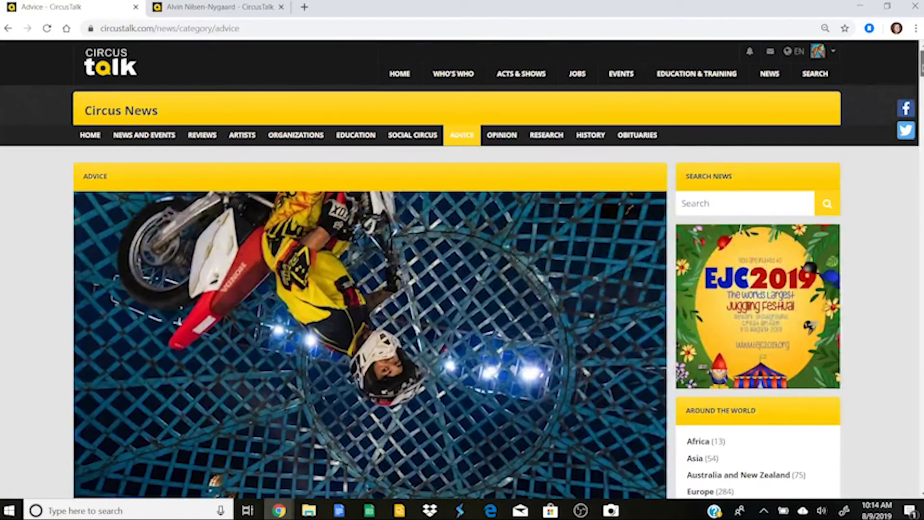
Bring up the list of recent notifications
mouse_move(825, 80)
click(750, 52)
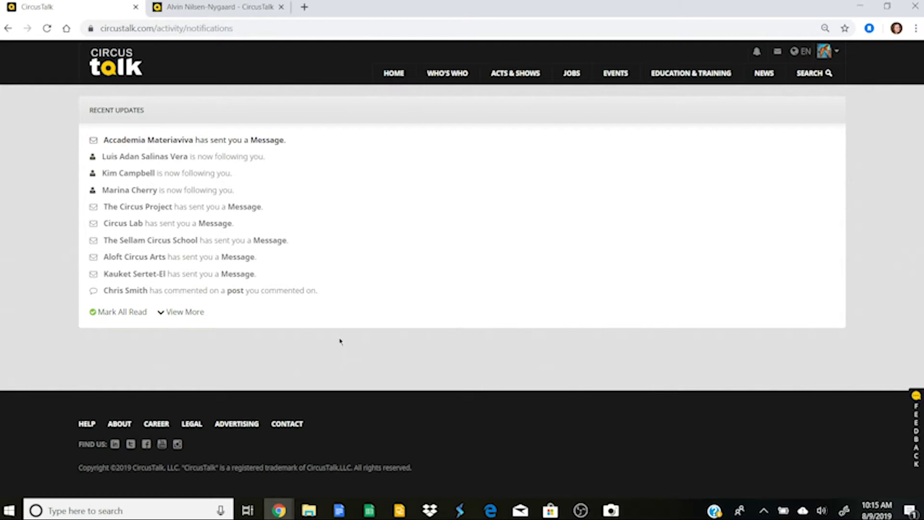
Look over recent messages in the Messages dropdown, then go to your own profile page
click(778, 52)
drag(894, 84, 901, 140)
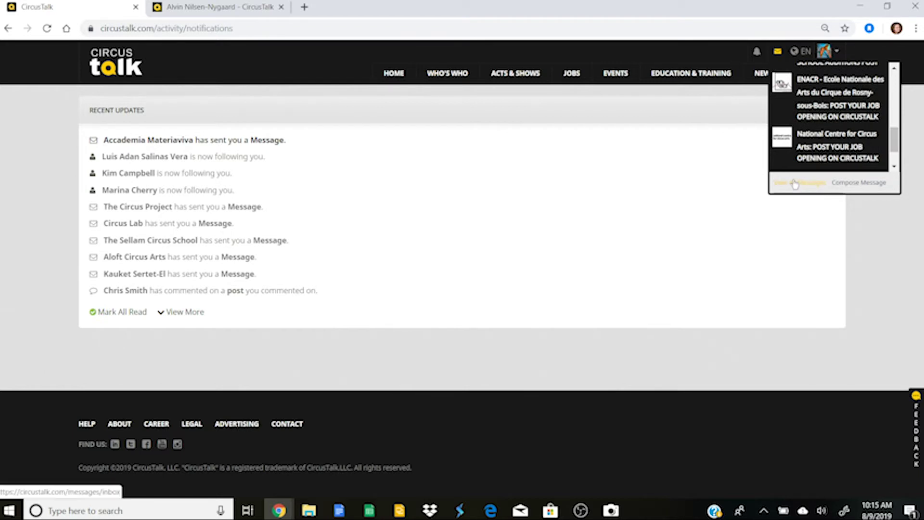
drag(896, 140, 894, 85)
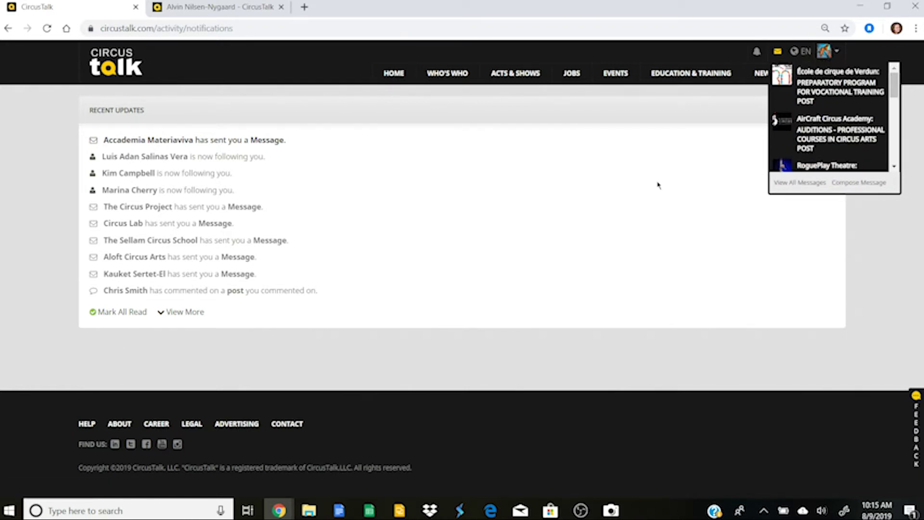
click(838, 52)
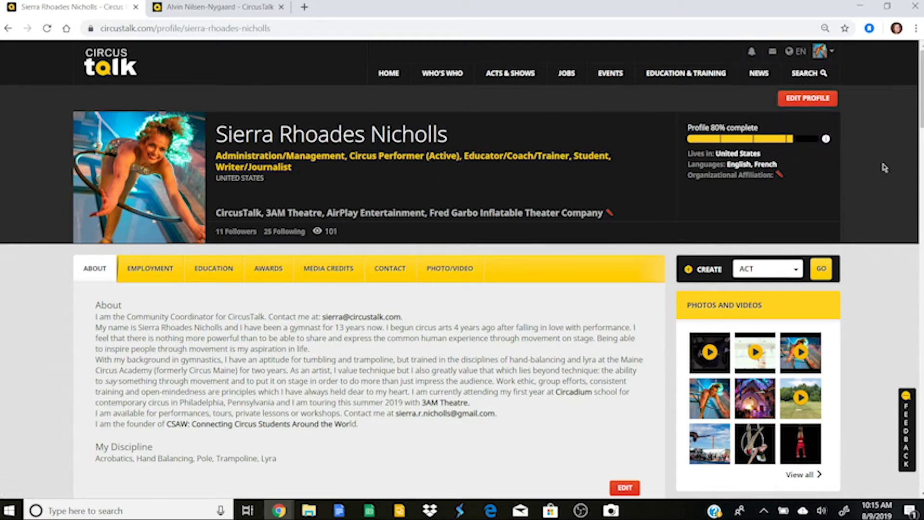
Scroll through your profile page to review its activity posts
scroll(884, 167, down, 5)
scroll(885, 167, up, 2)
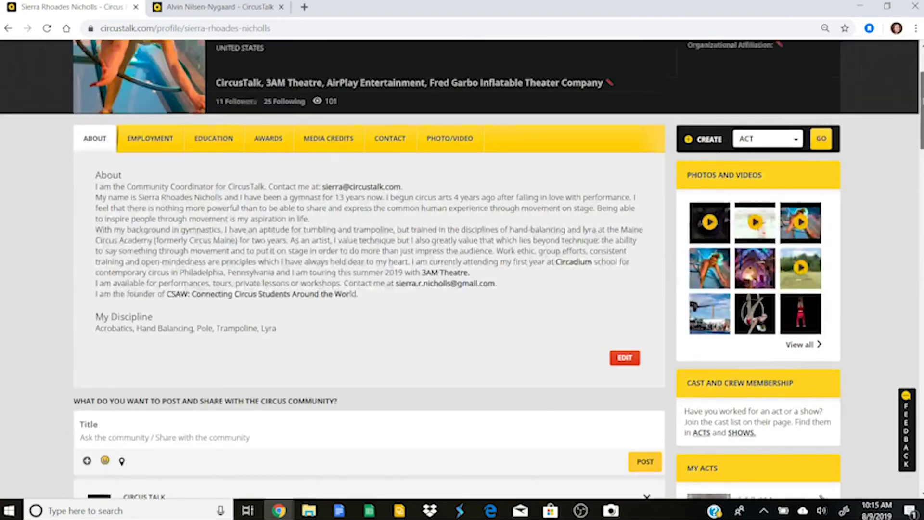
scroll(597, 427, up, 2)
scroll(597, 427, down, 6)
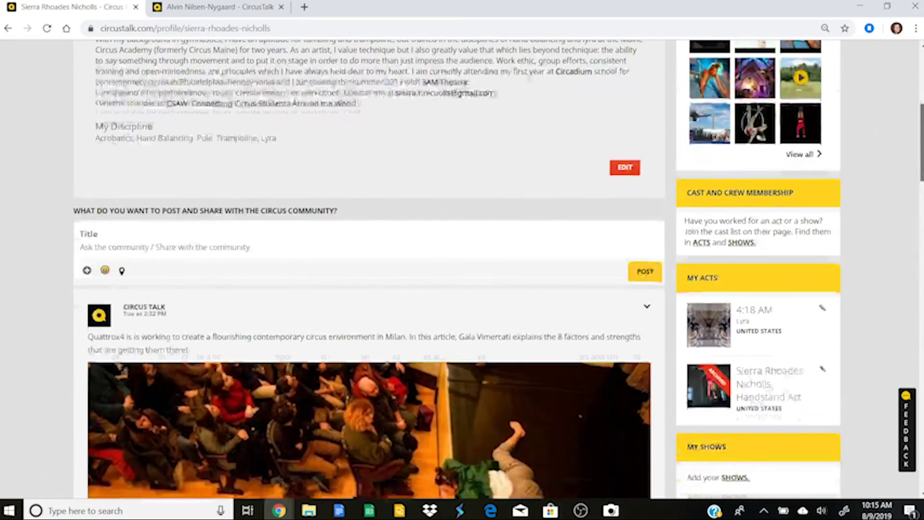
scroll(597, 428, down, 5)
scroll(597, 427, up, 2)
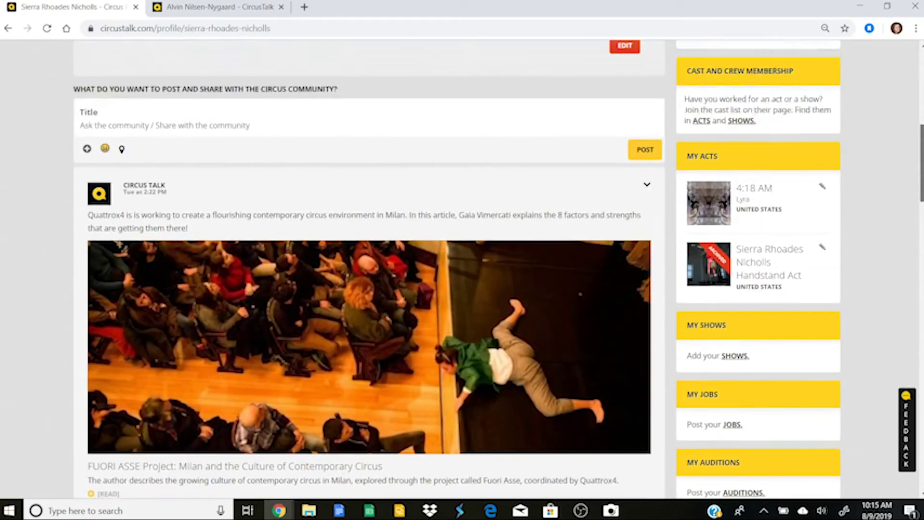
scroll(462, 270, up, 7)
scroll(462, 269, down, 4)
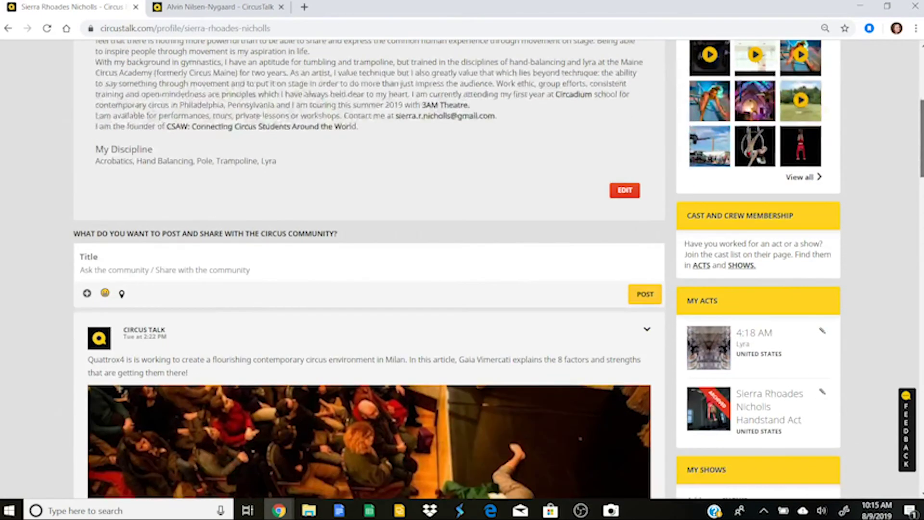
scroll(457, 270, down, 9)
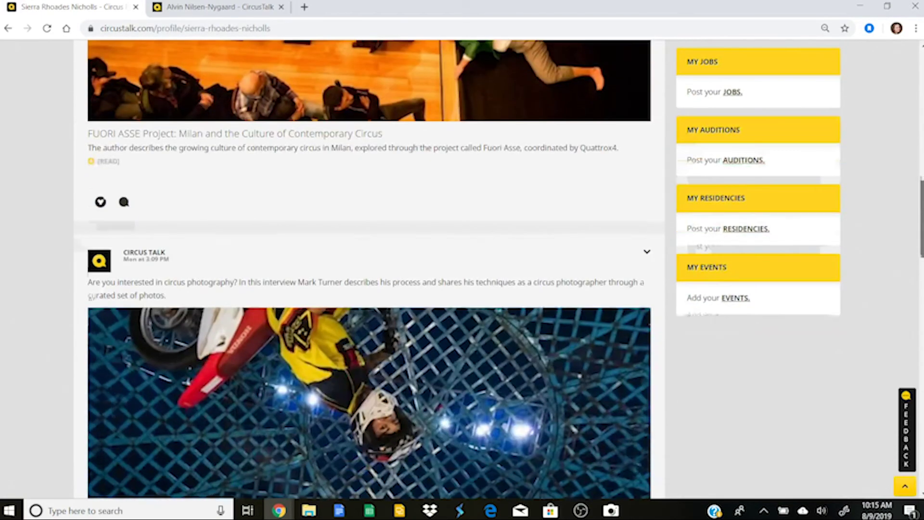
scroll(370, 270, down, 6)
scroll(462, 269, down, 4)
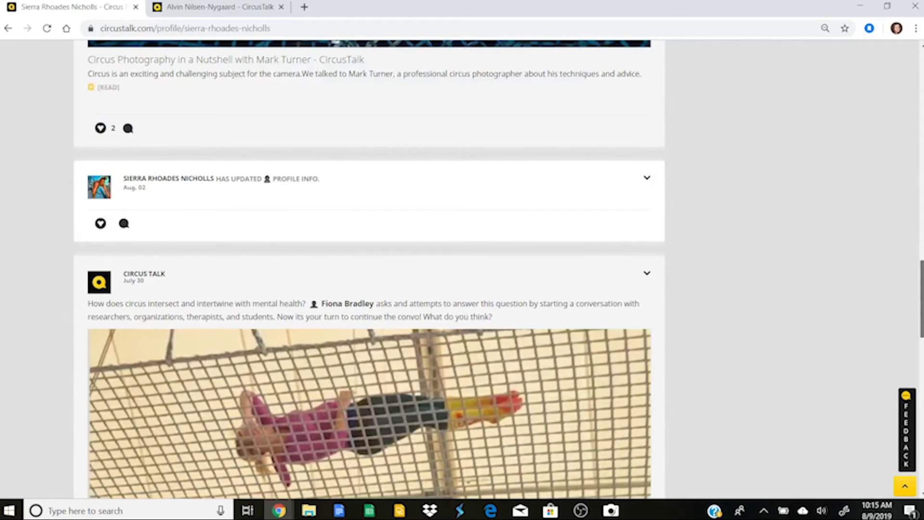
Return to the top of the profile and switch to the CSAW account
scroll(462, 269, up, 20)
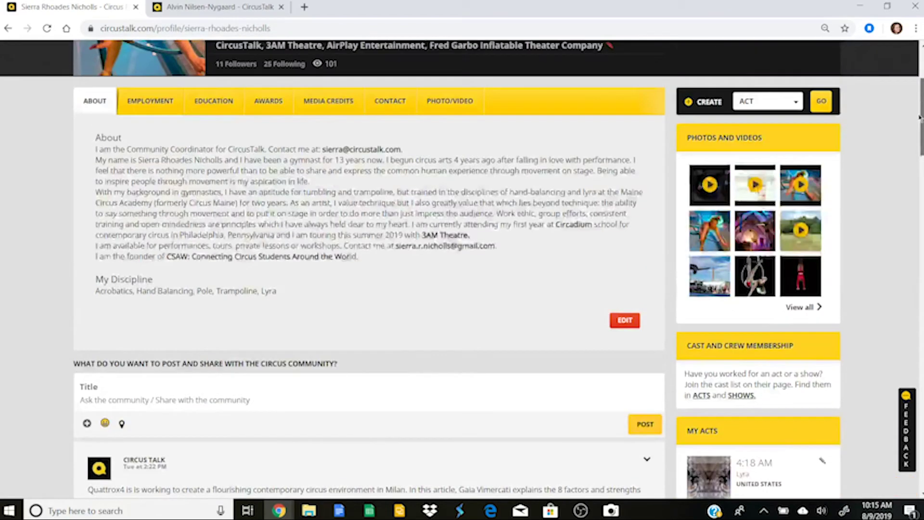
scroll(919, 117, up, 3)
mouse_move(828, 53)
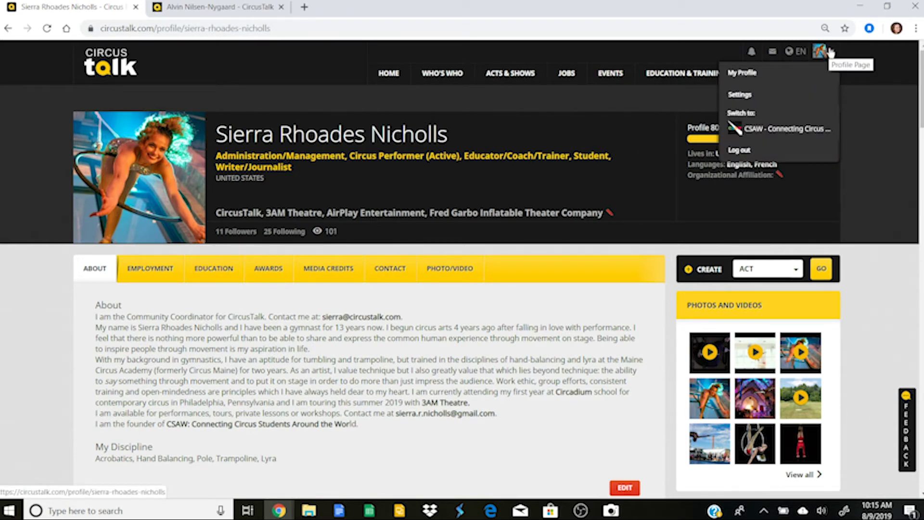
click(791, 129)
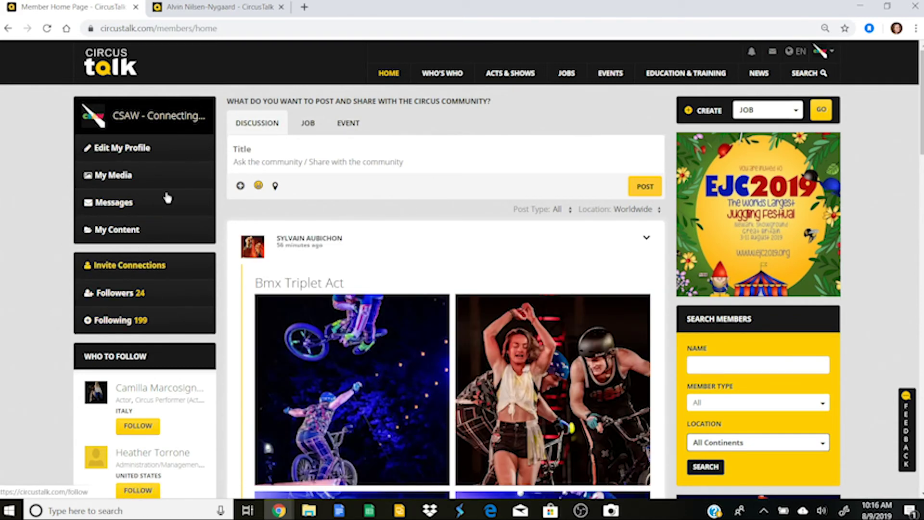
Scroll the CSAW member home feed, led by the Bmx Triplet Act post and its photos
scroll(355, 210, down, 5)
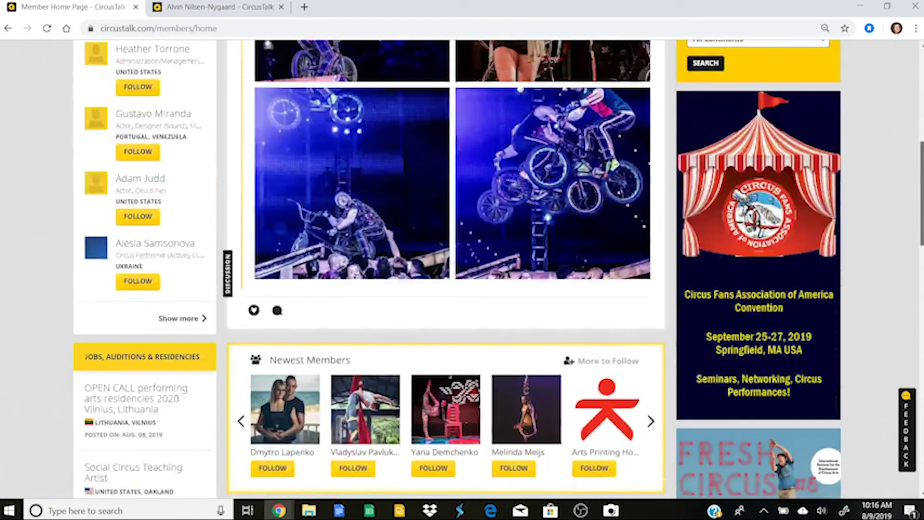
drag(921, 159, 920, 46)
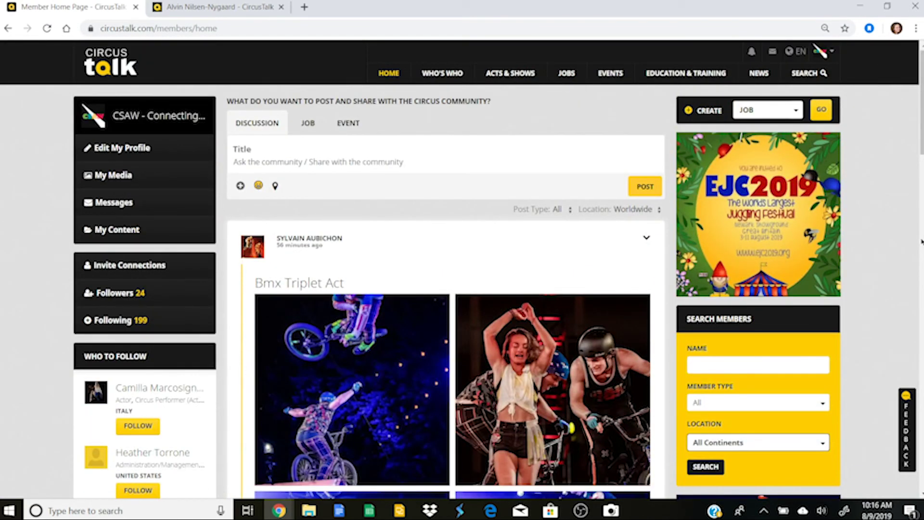
scroll(462, 270, down, 1)
scroll(462, 270, up, 1)
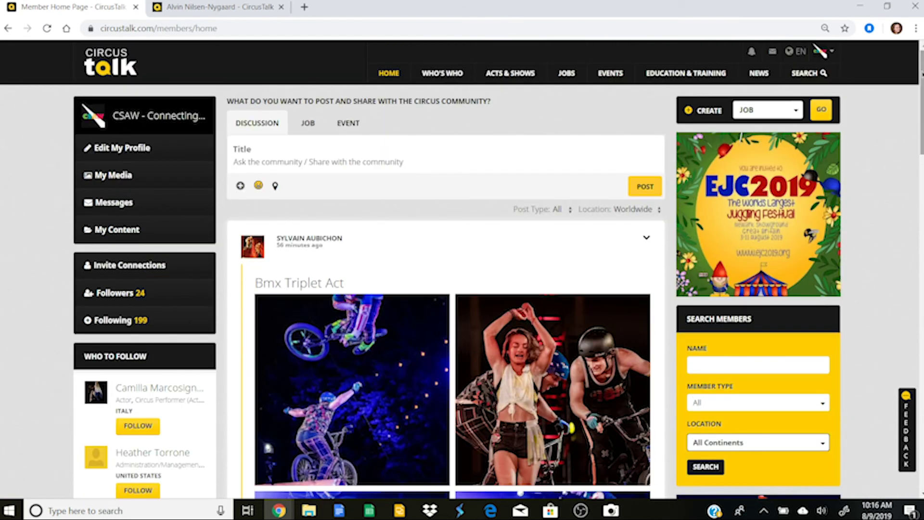